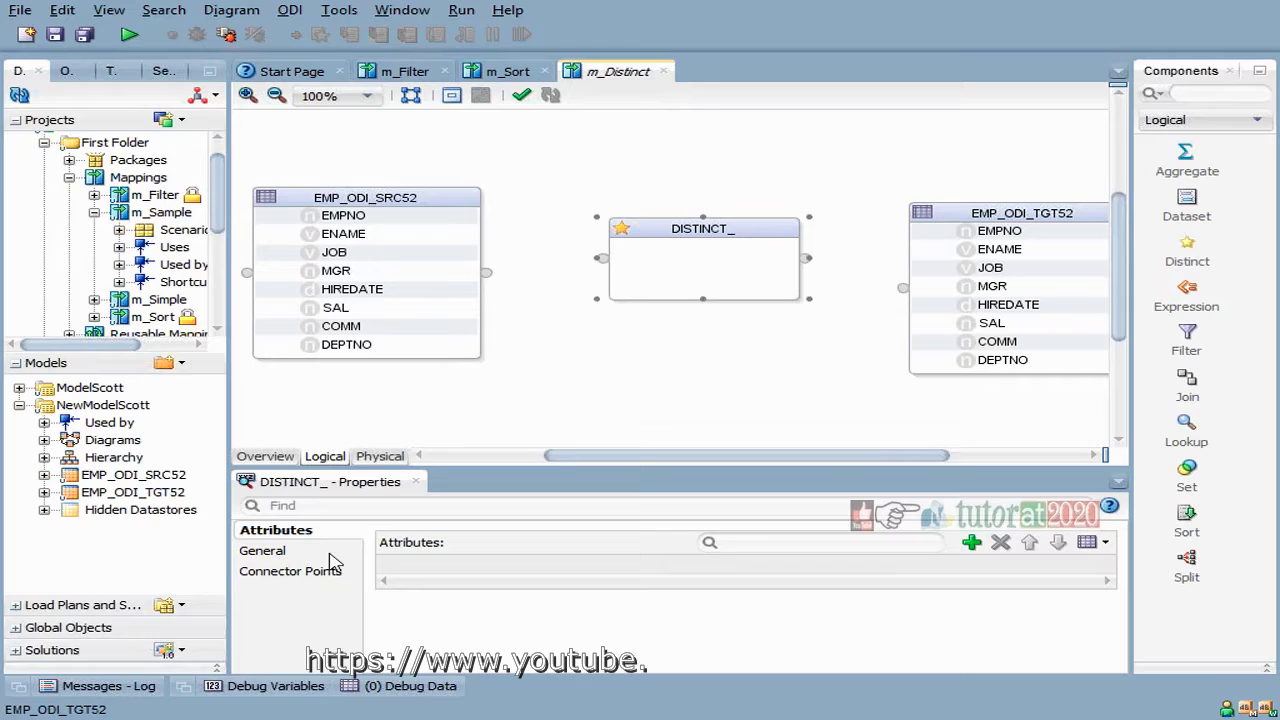
Step: Rename the DISTINCT_ component to DISTINCT_ALLCOLUMNS
click(575, 540)
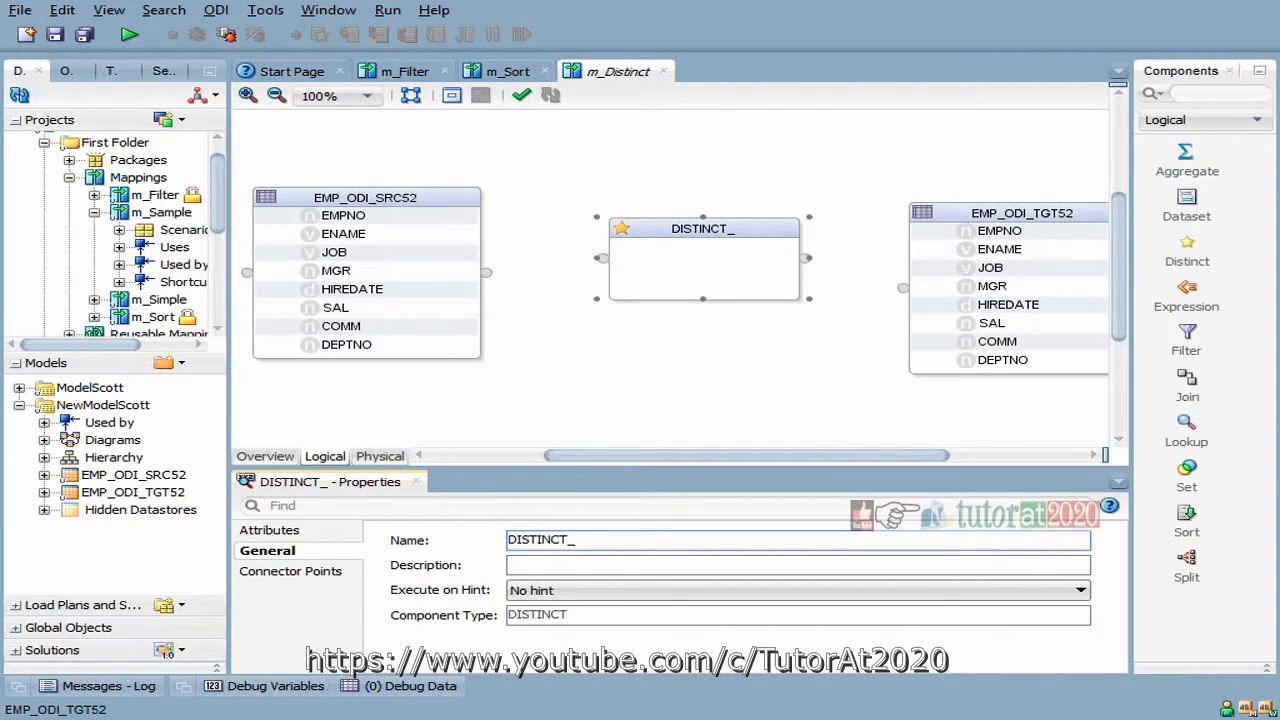
text(EMPN)
key(BackSpace)
key(BackSpace)
key(BackSpace)
text(ALLCOLUMNS)
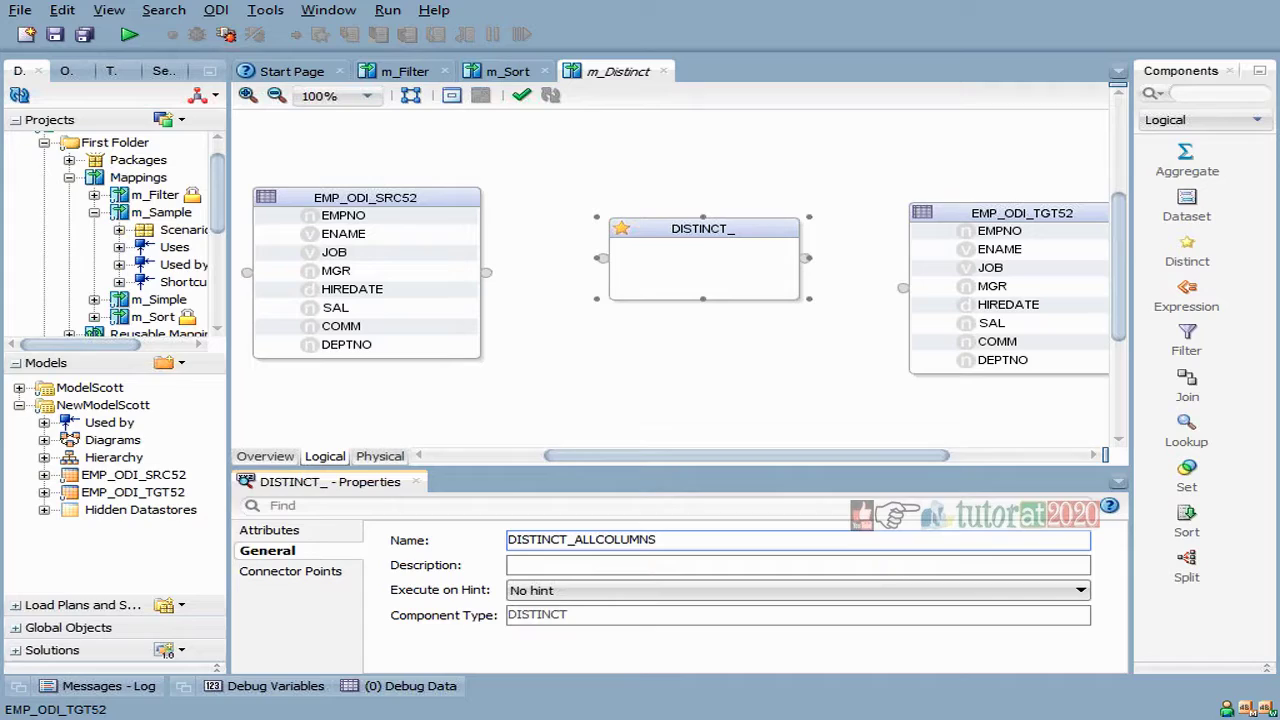
click(650, 347)
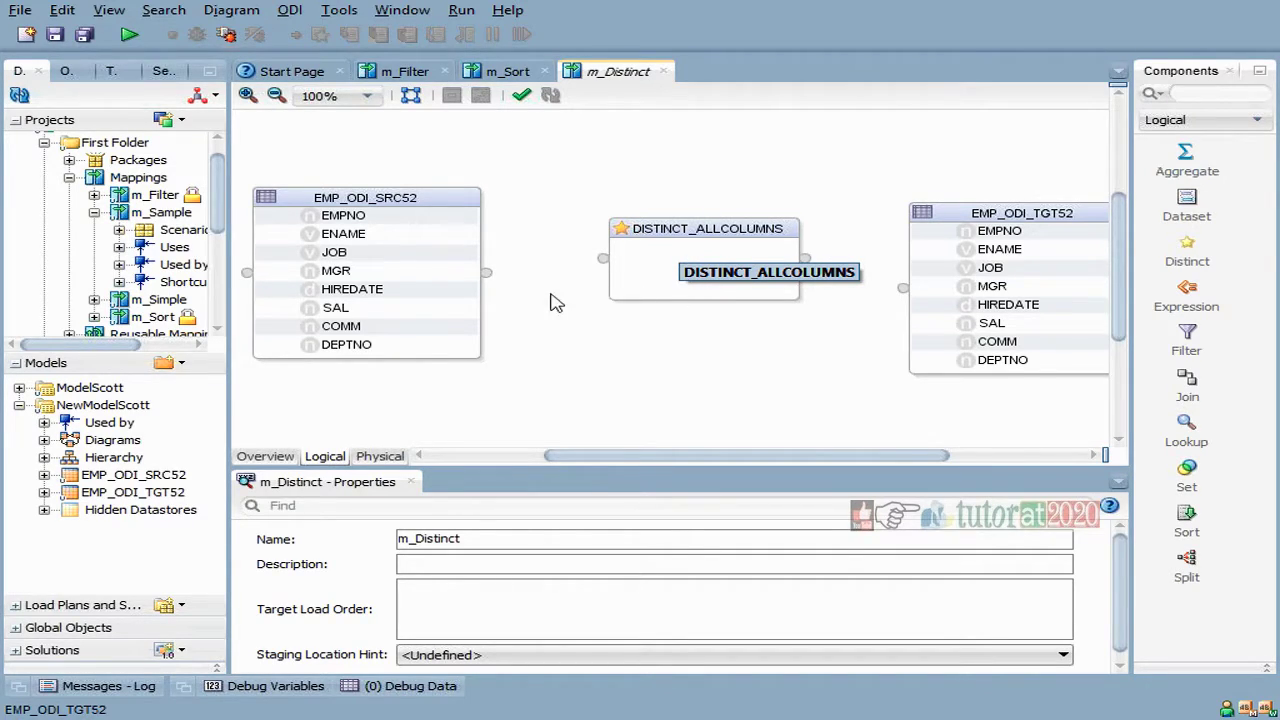
Step: Connect EMP_ODI_SRC52 to DISTINCT_ALLCOLUMNS, matching by name with Ignore Case, Create Attributes On Target and Auto Map enabled
drag(490, 278, 609, 262)
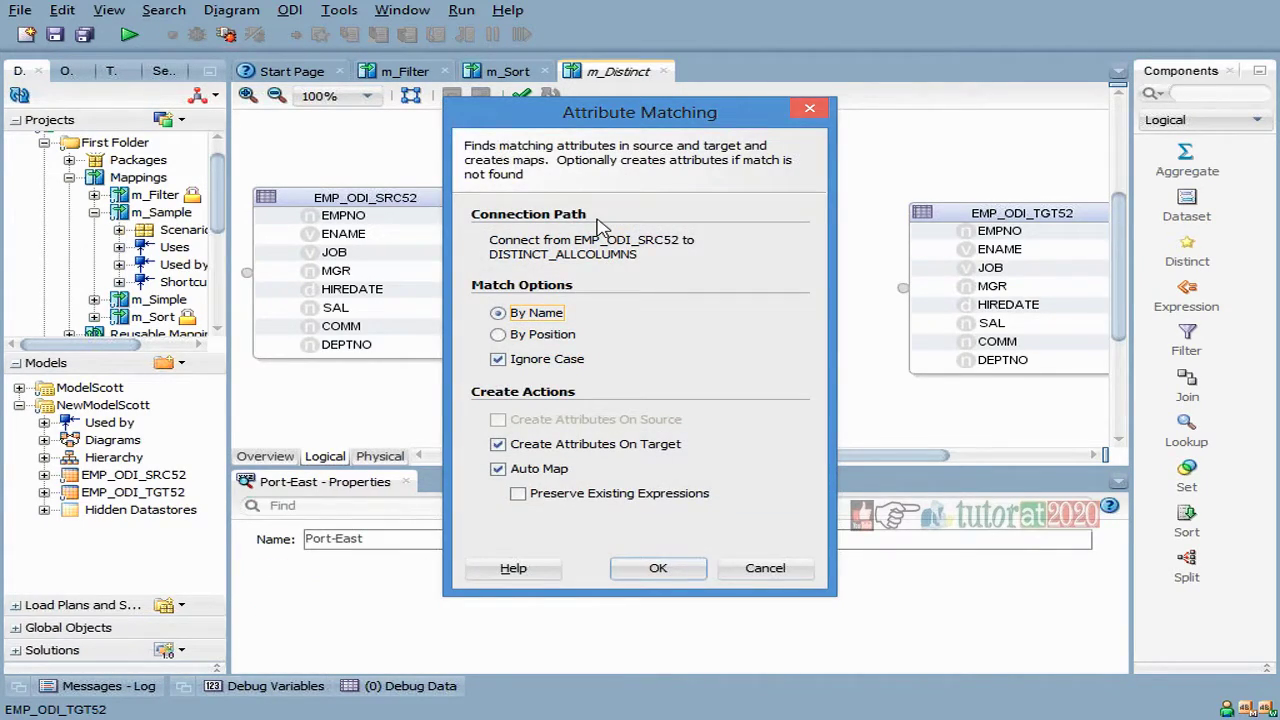
drag(598, 114, 674, 453)
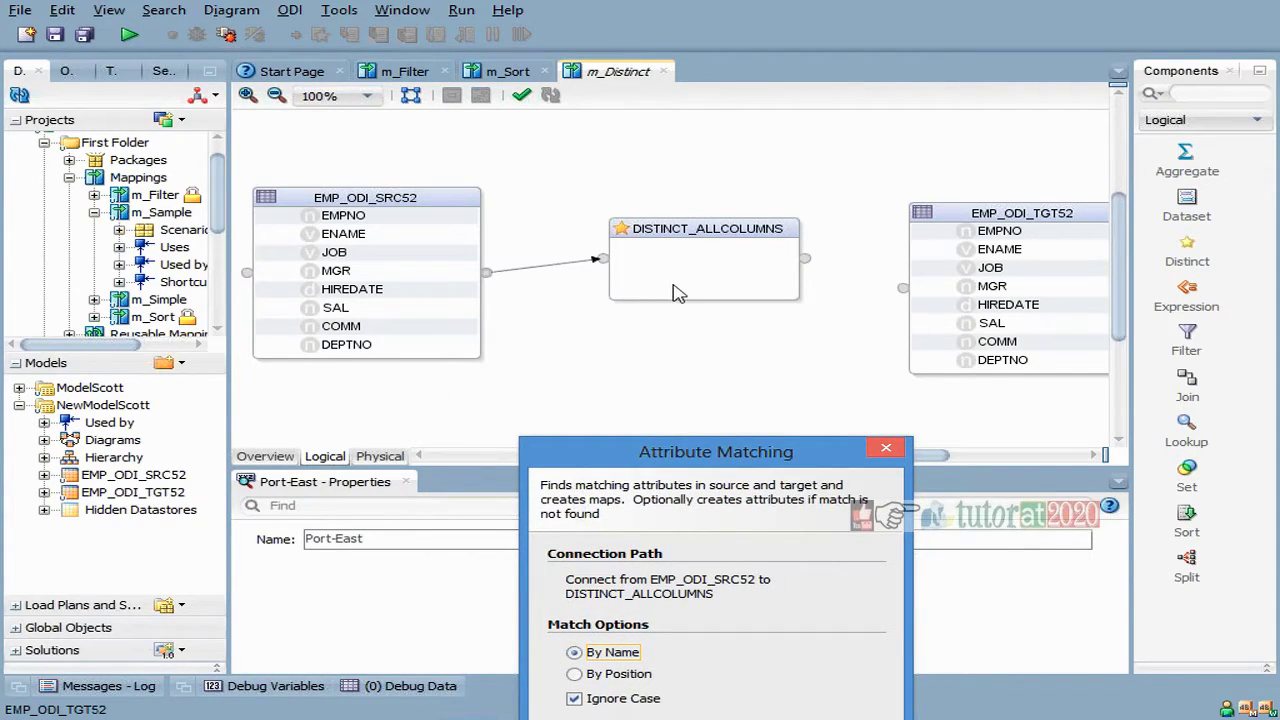
drag(660, 462, 658, 210)
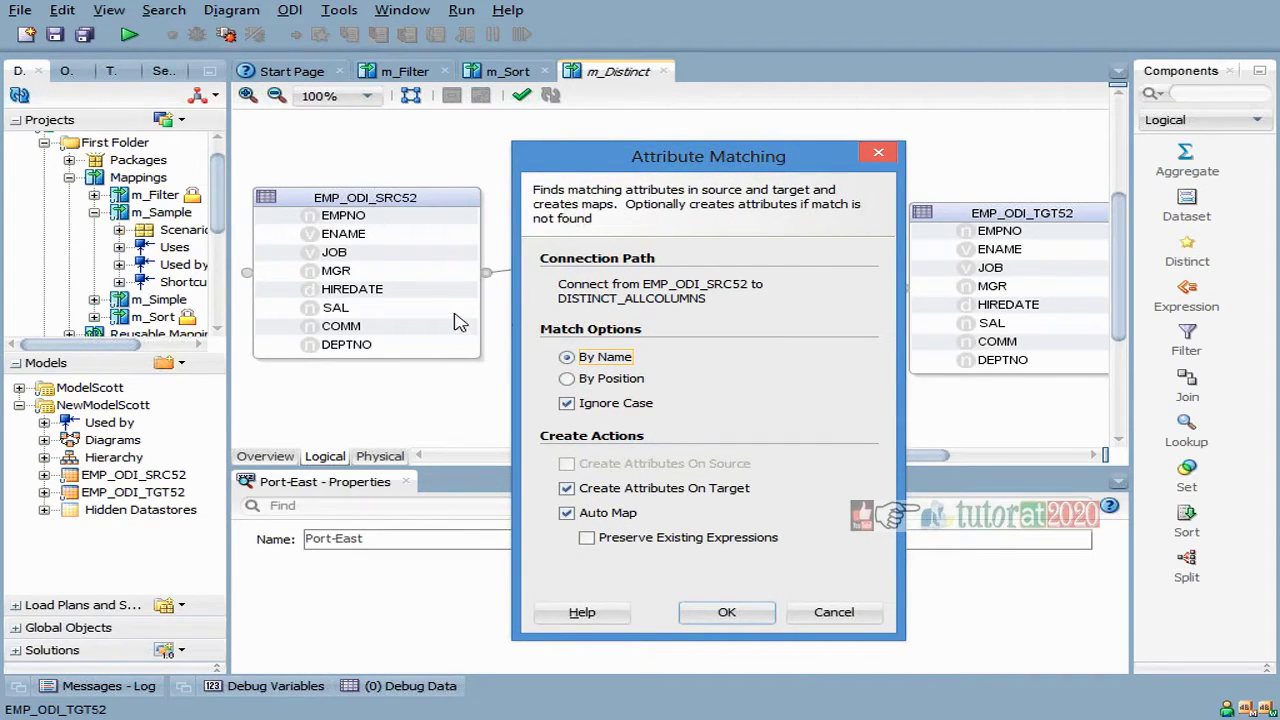
drag(612, 170, 635, 425)
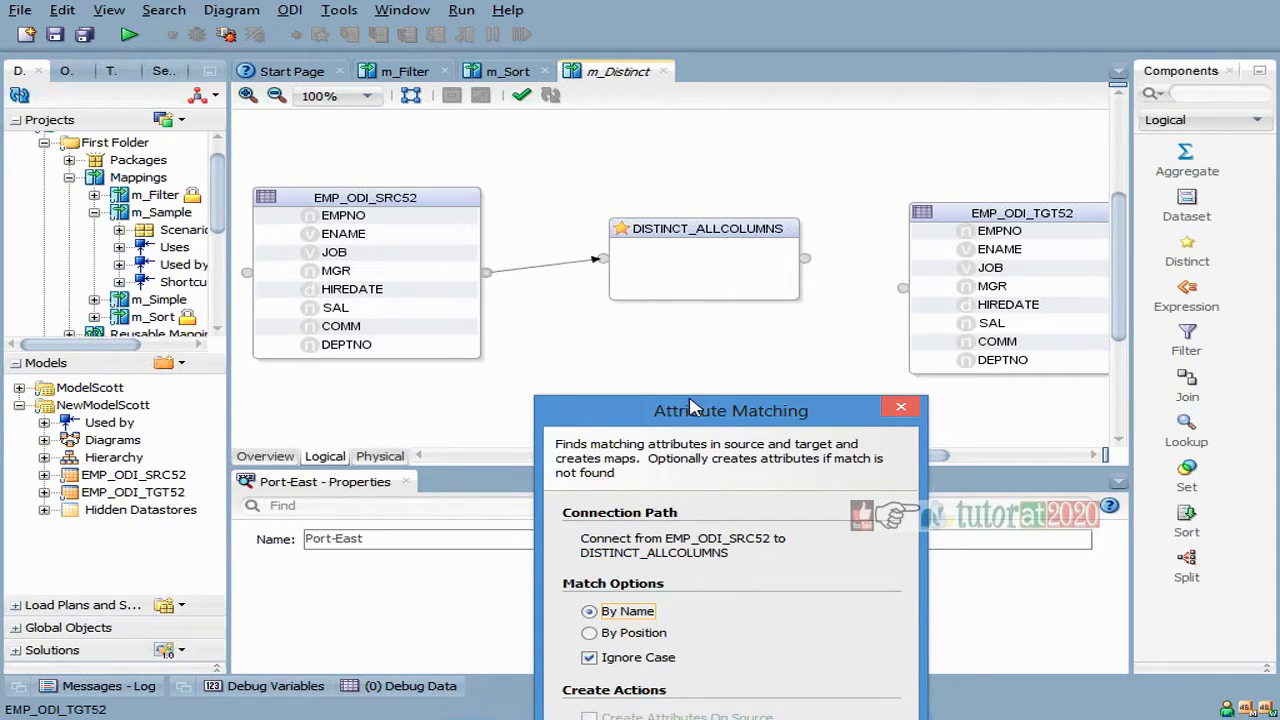
drag(677, 401, 562, 104)
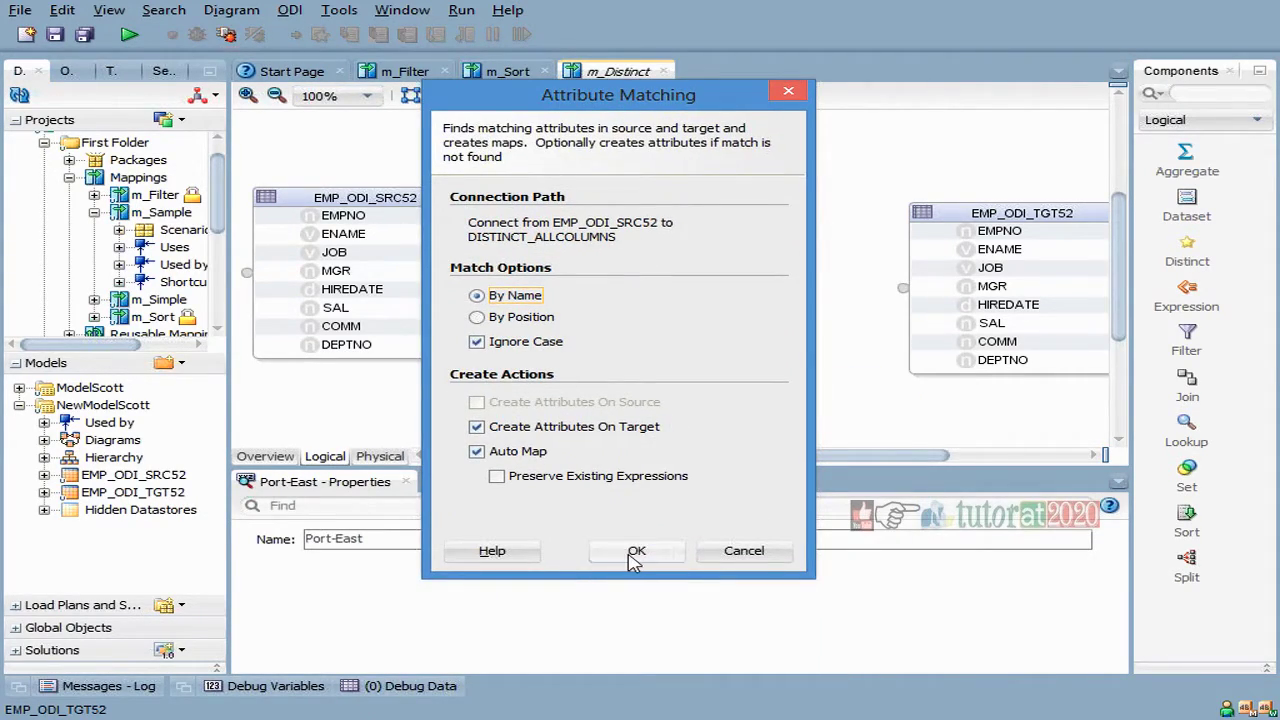
click(634, 566)
Step: Enlarge the DISTINCT_ALLCOLUMNS component vertically so that all its attributes fit inside the box
click(753, 271)
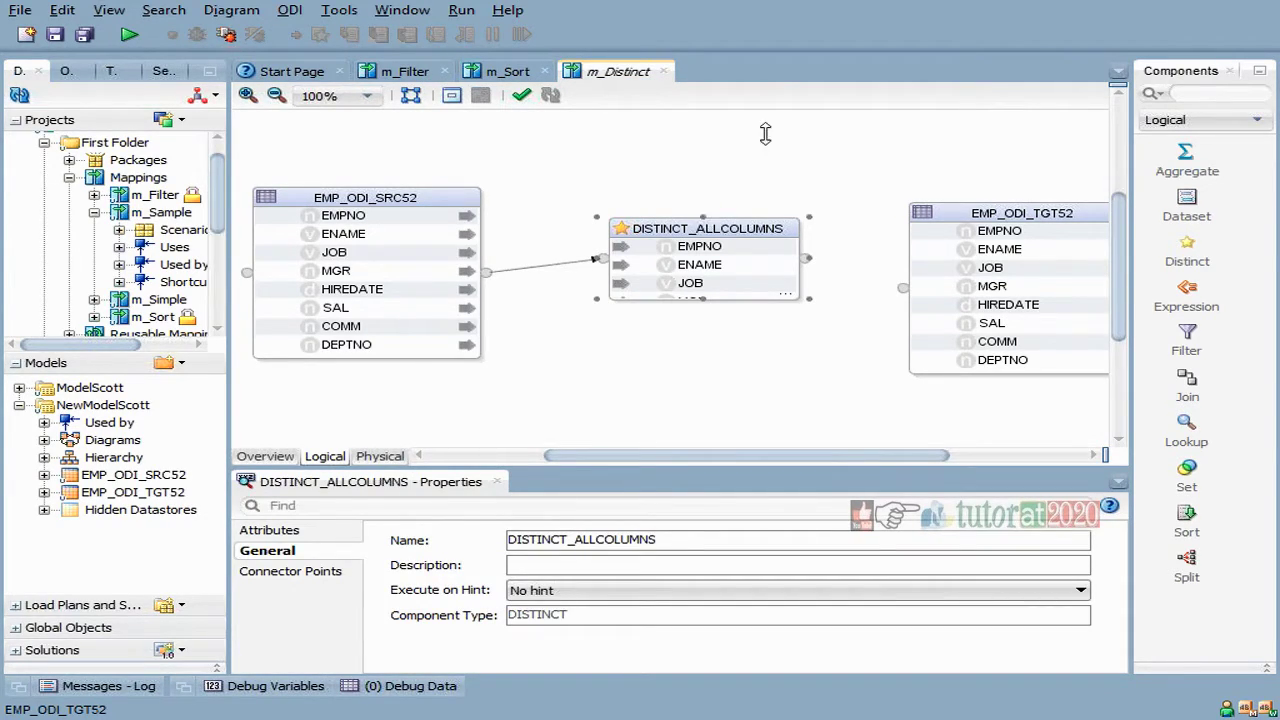
drag(705, 214, 703, 95)
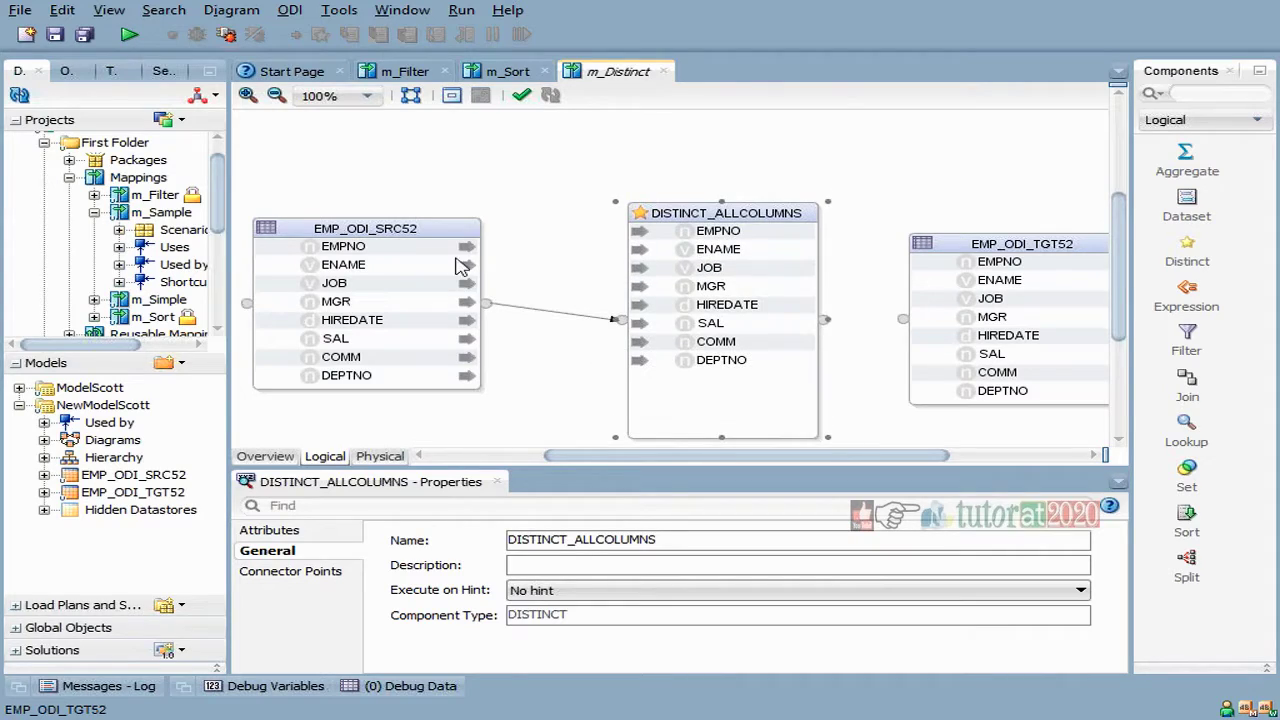
click(365, 240)
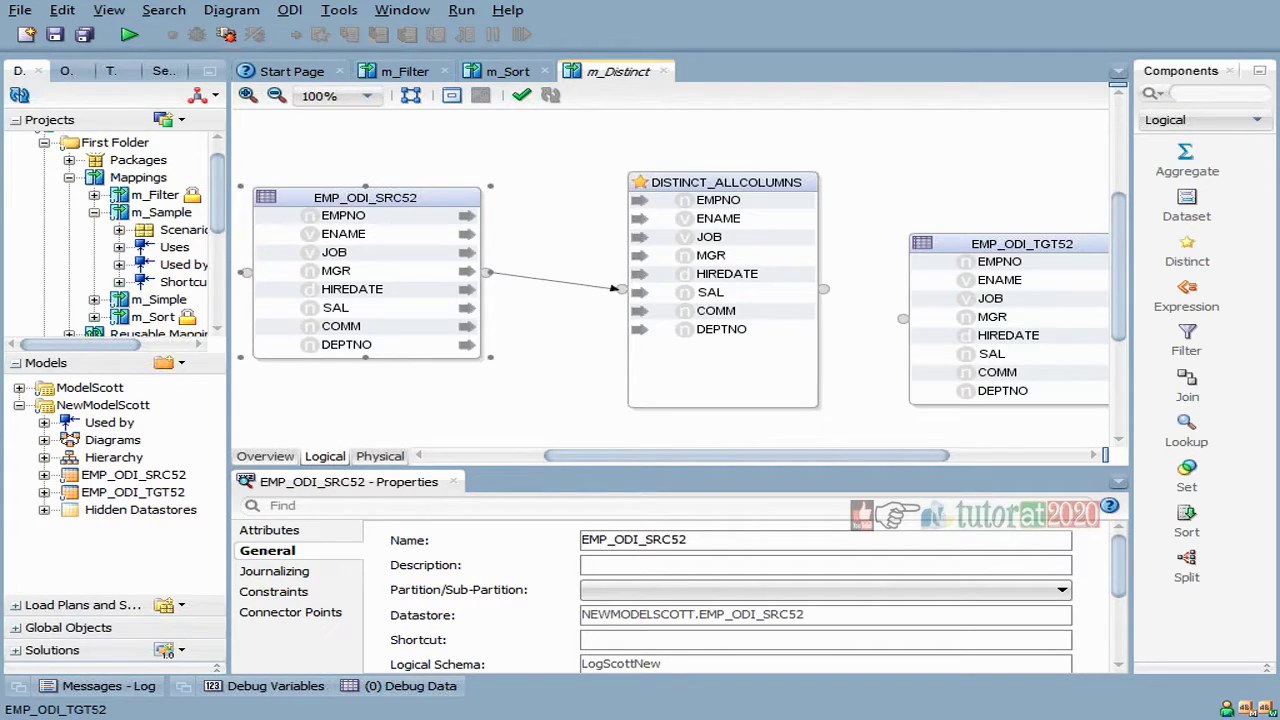
Step: Check which source columns feed the EMPNO, ENAME and JOB attributes of DISTINCT_ALLCOLUMNS
click(716, 204)
drag(645, 467, 646, 402)
click(648, 219)
click(715, 237)
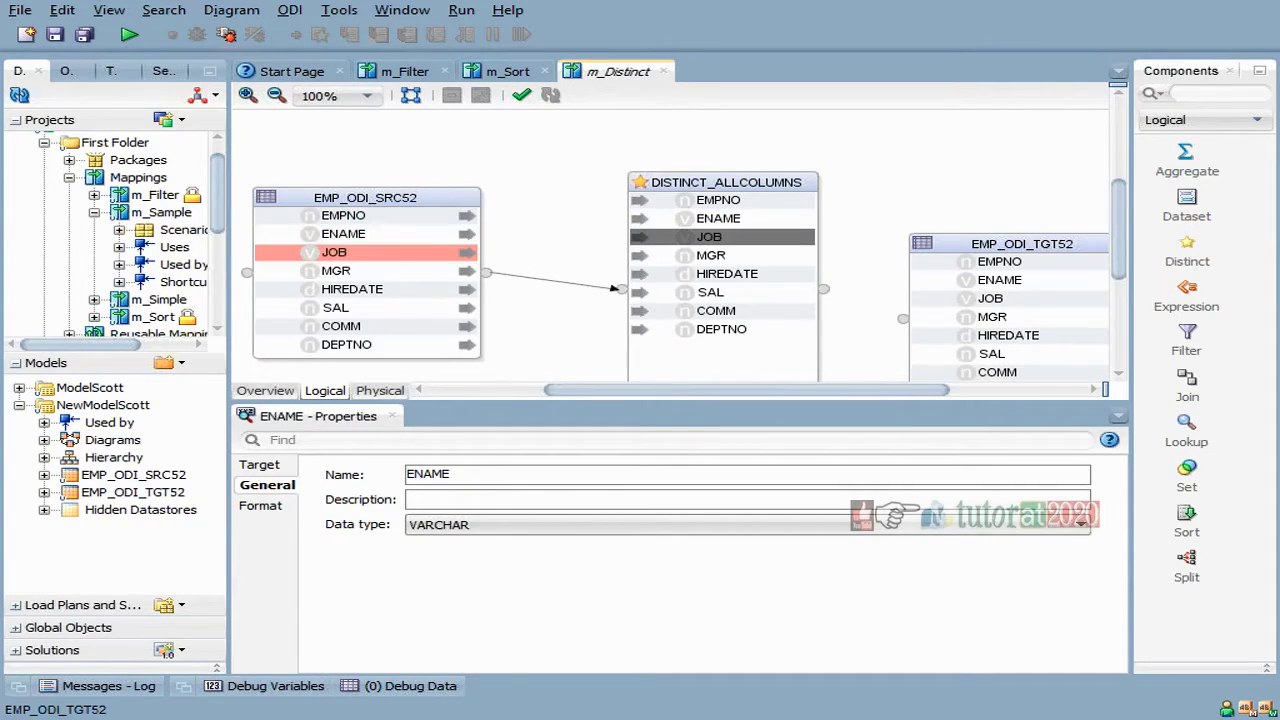
click(713, 186)
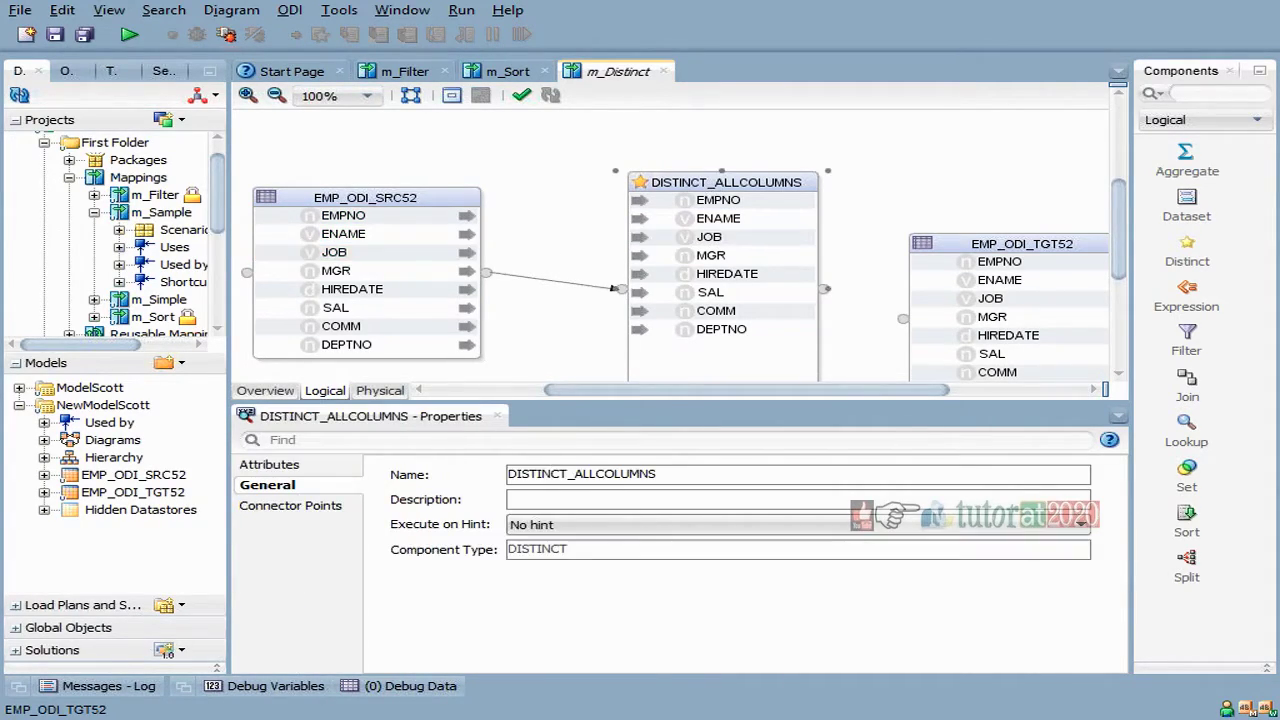
Step: Examine the DISTINCT_ALLCOLUMNS attribute list, checking the names, expressions and execution hints of its attributes
click(318, 468)
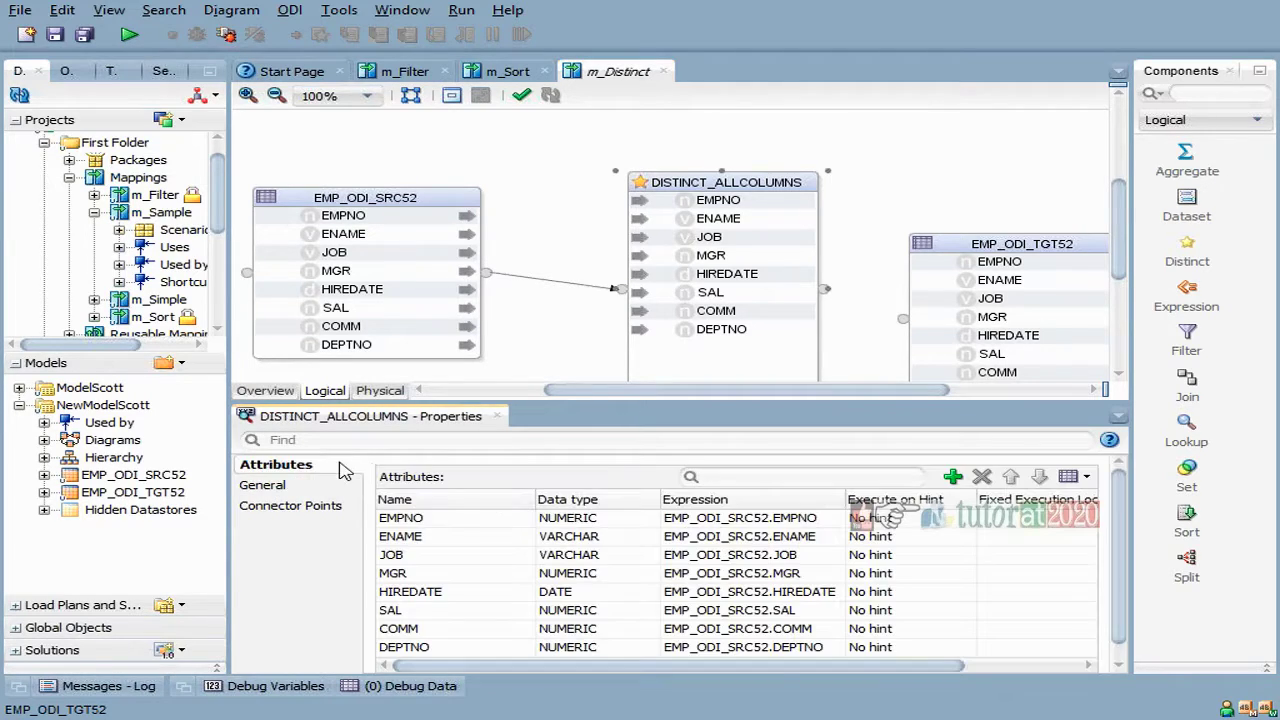
drag(578, 401, 594, 280)
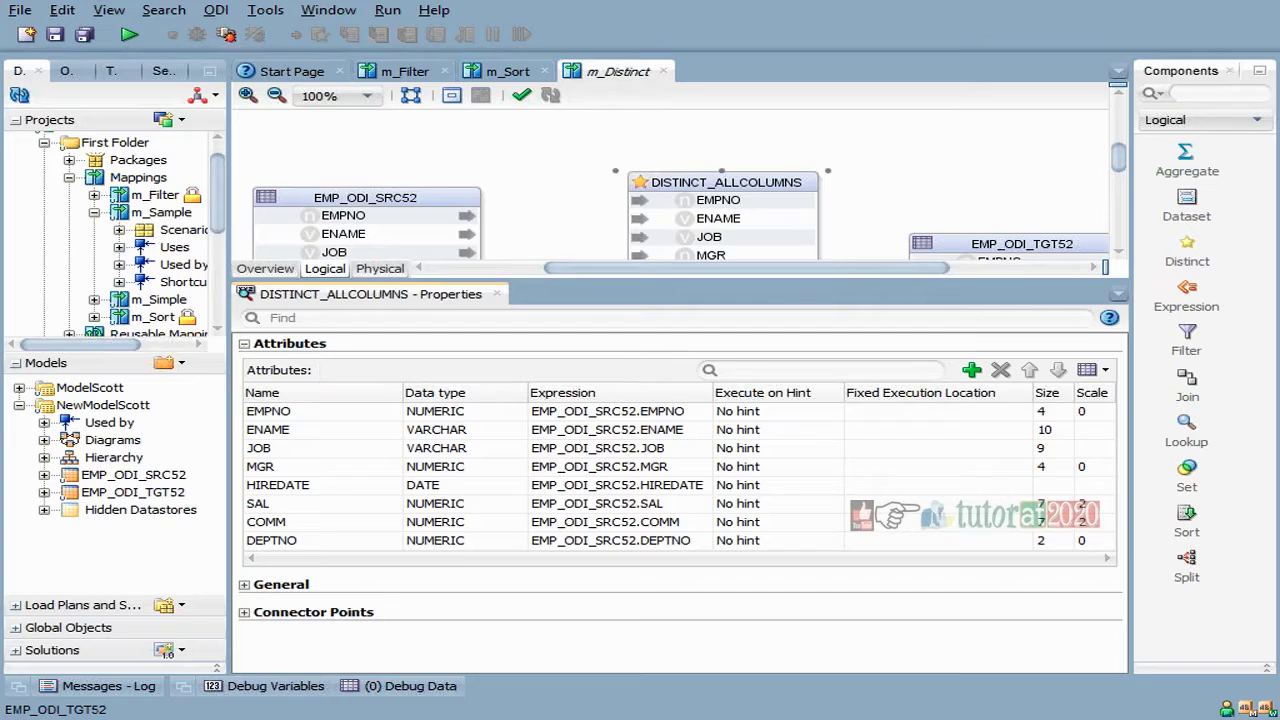
click(731, 206)
click(343, 216)
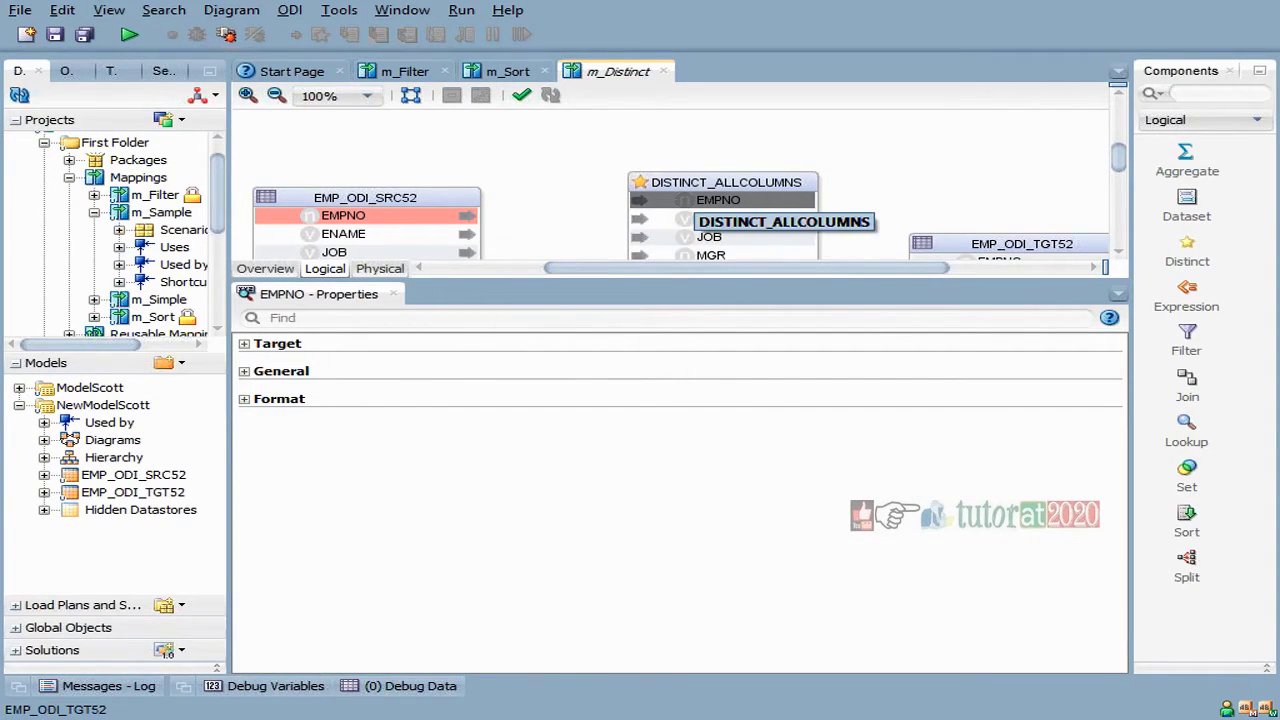
click(697, 184)
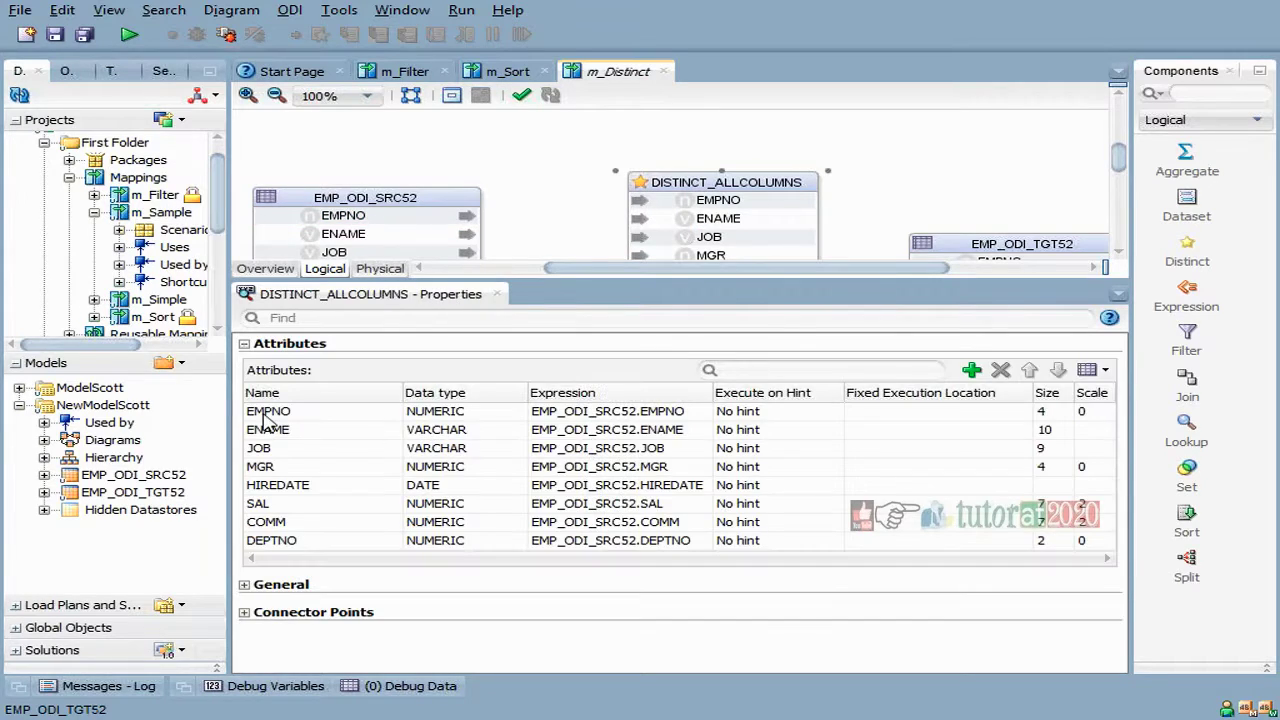
click(316, 418)
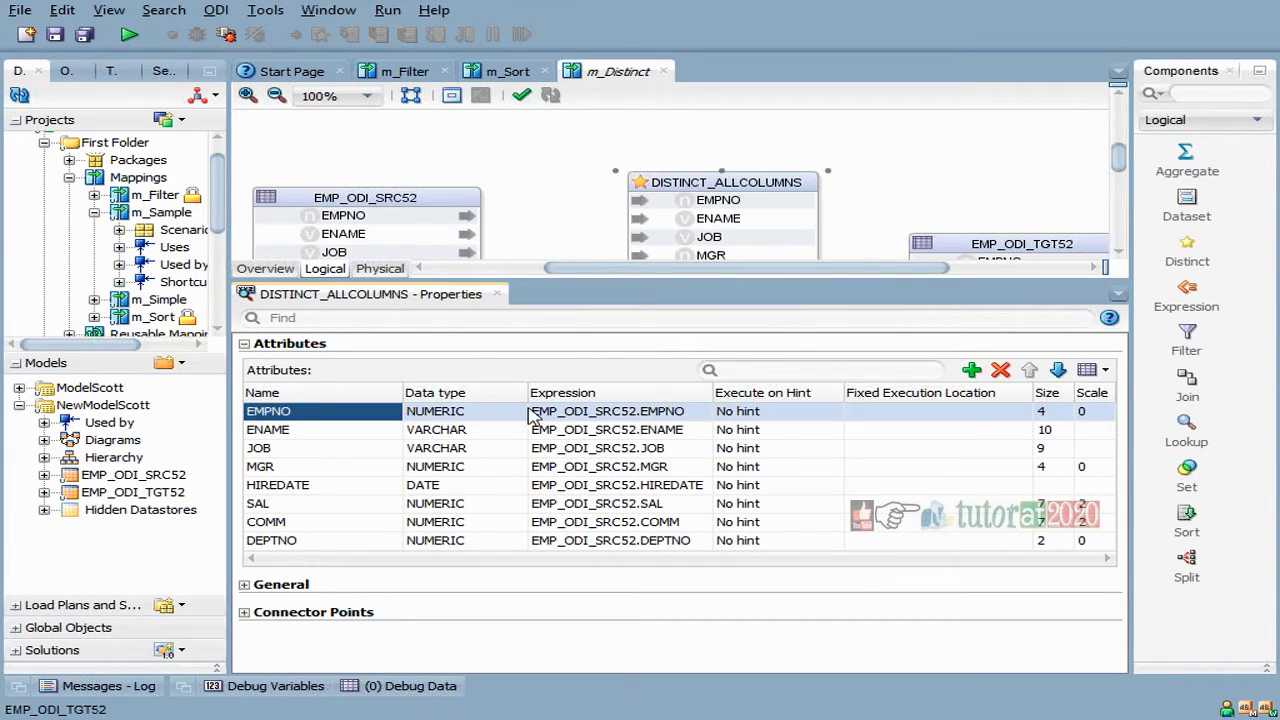
click(795, 419)
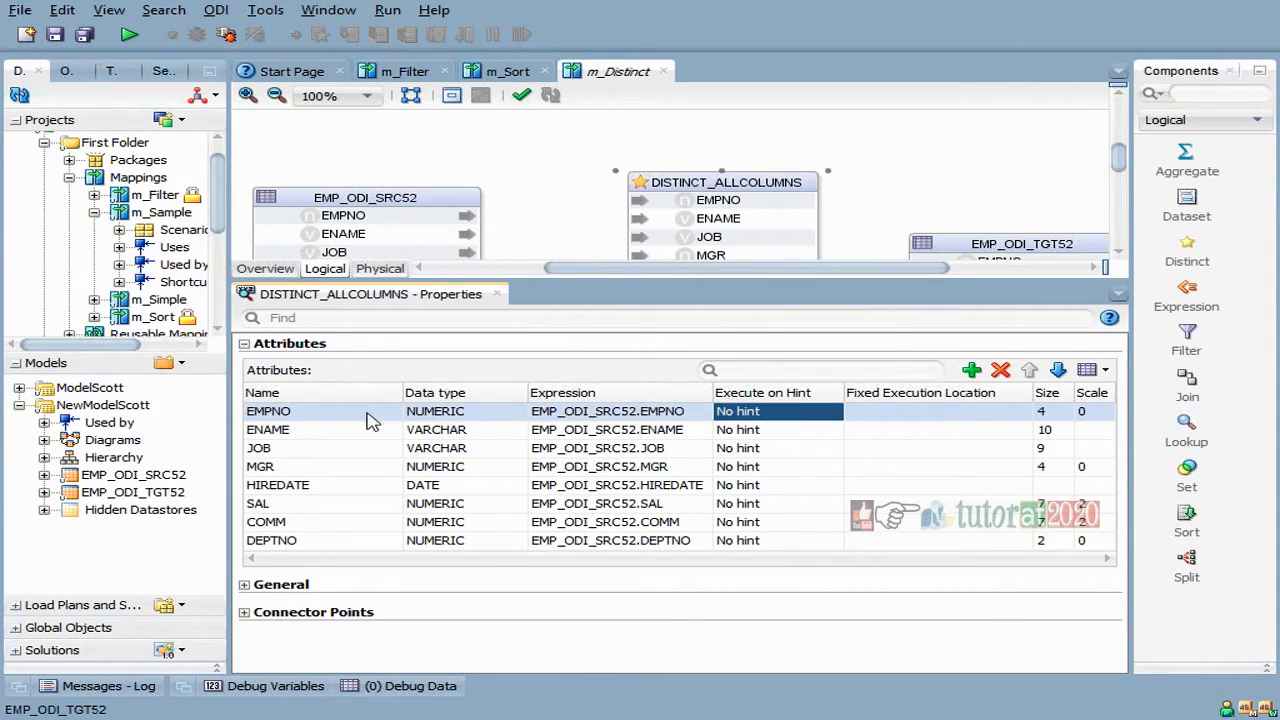
click(666, 420)
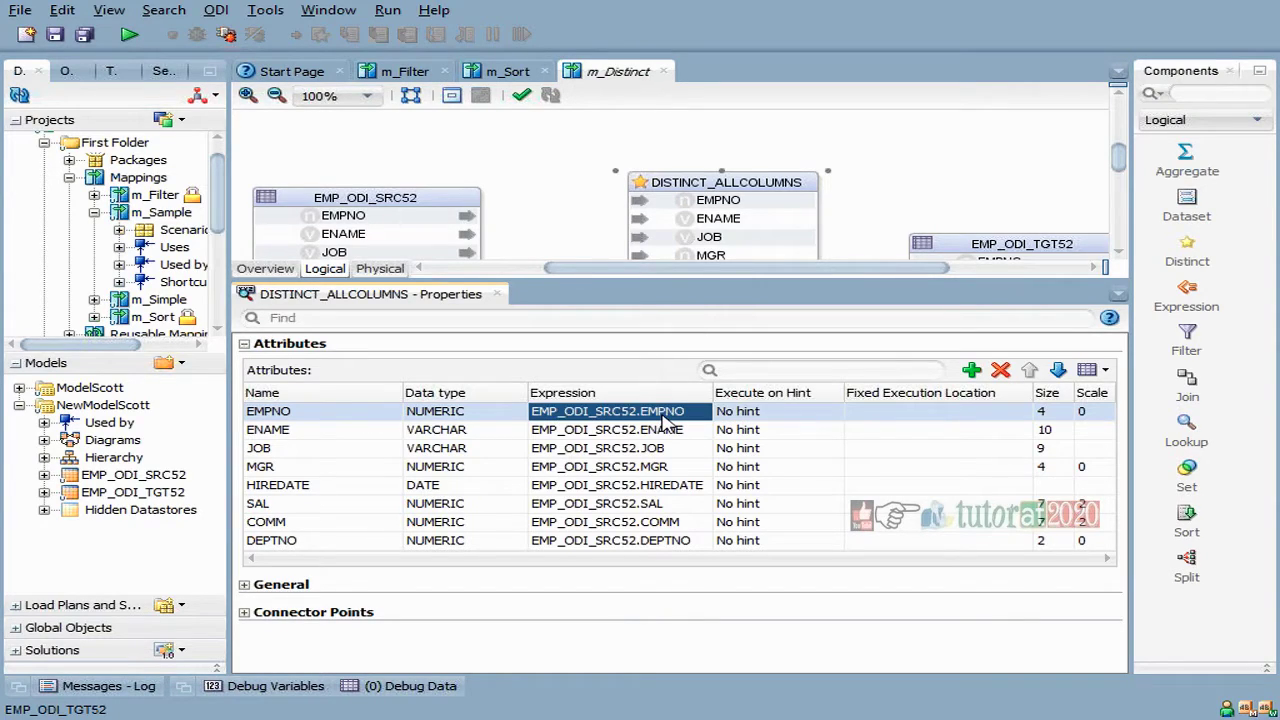
click(650, 435)
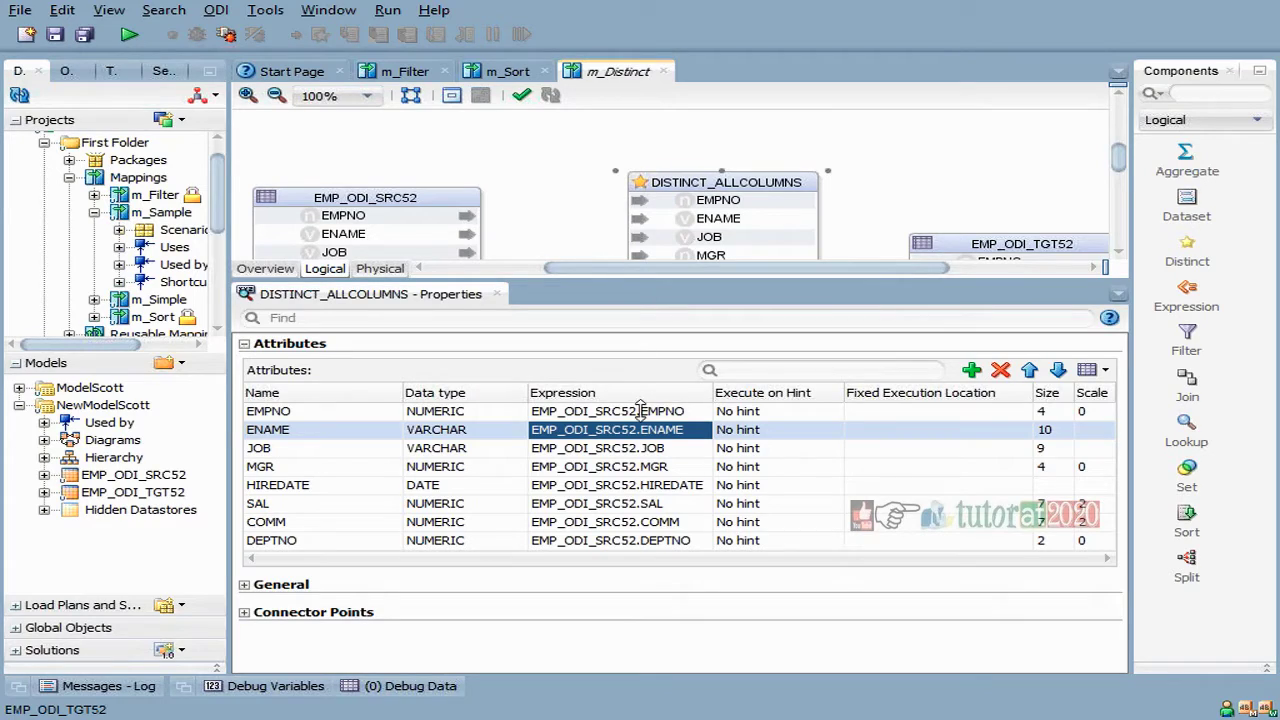
Step: Connect DISTINCT_ALLCOLUMNS to EMP_ODI_TGT52 with attributes matched by name and auto-mapped, and align the target with the source table
drag(640, 352, 634, 425)
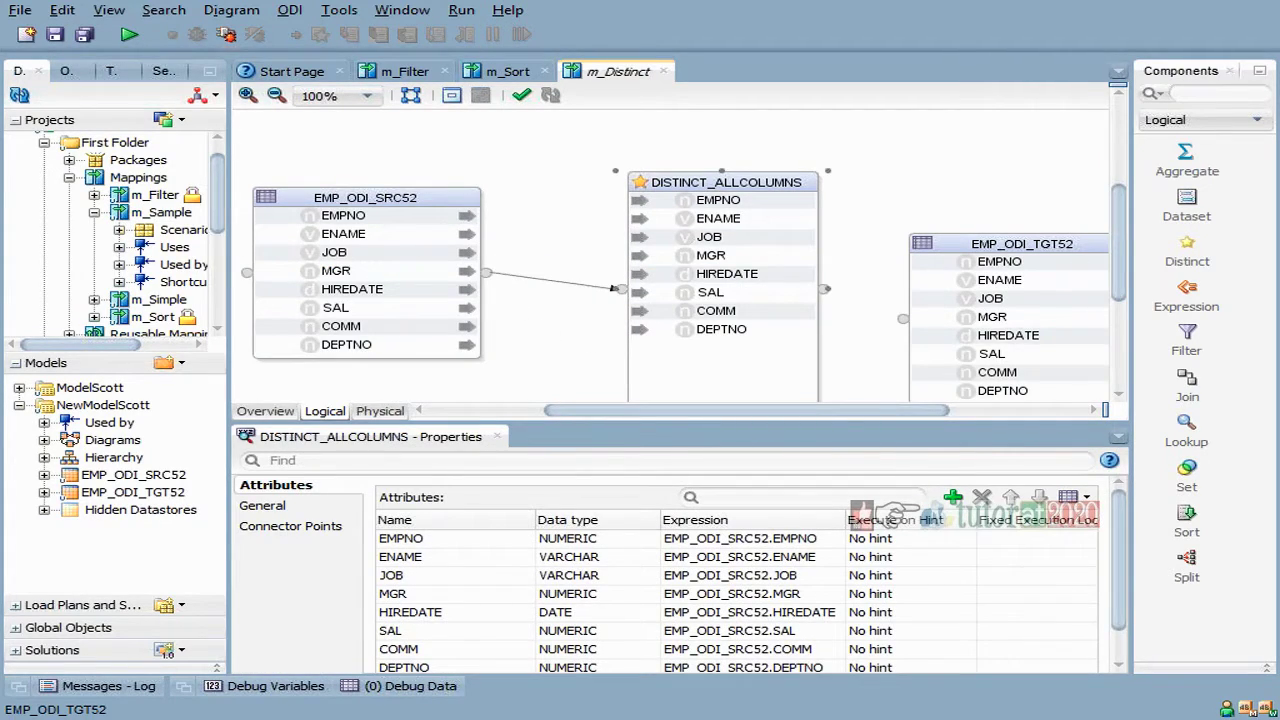
drag(730, 188, 692, 188)
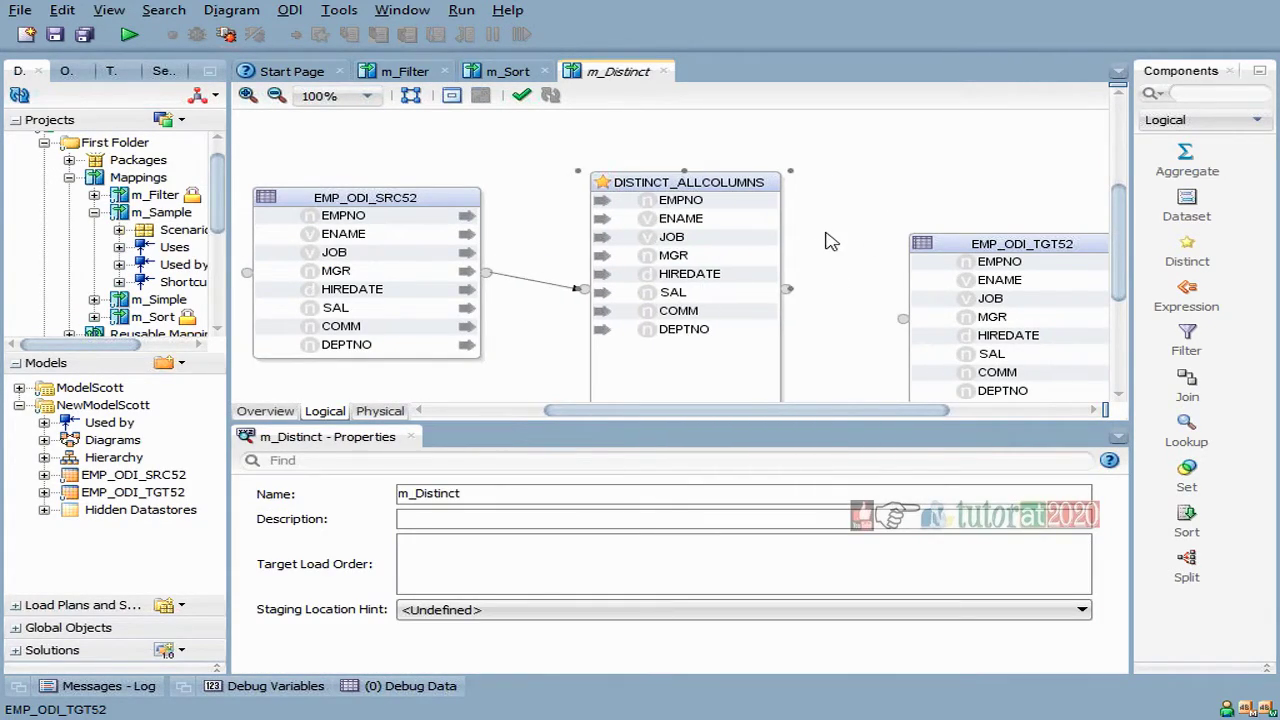
click(832, 294)
drag(900, 318, 905, 322)
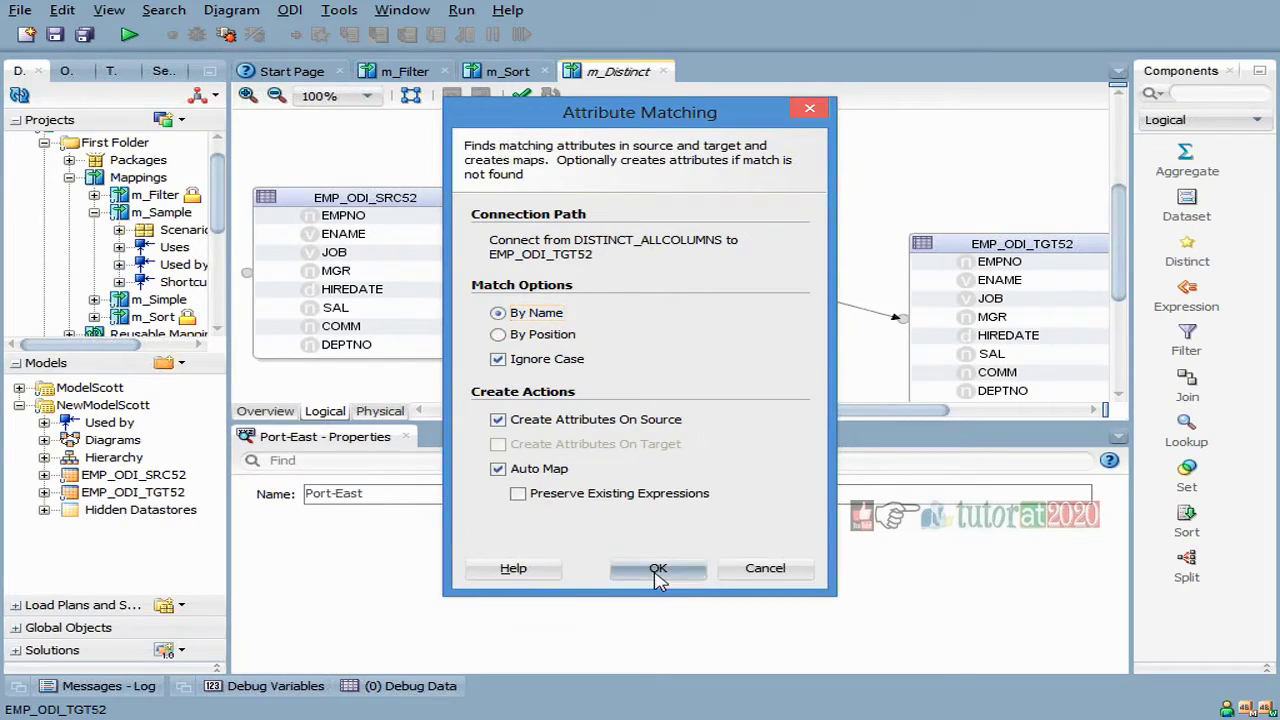
click(658, 568)
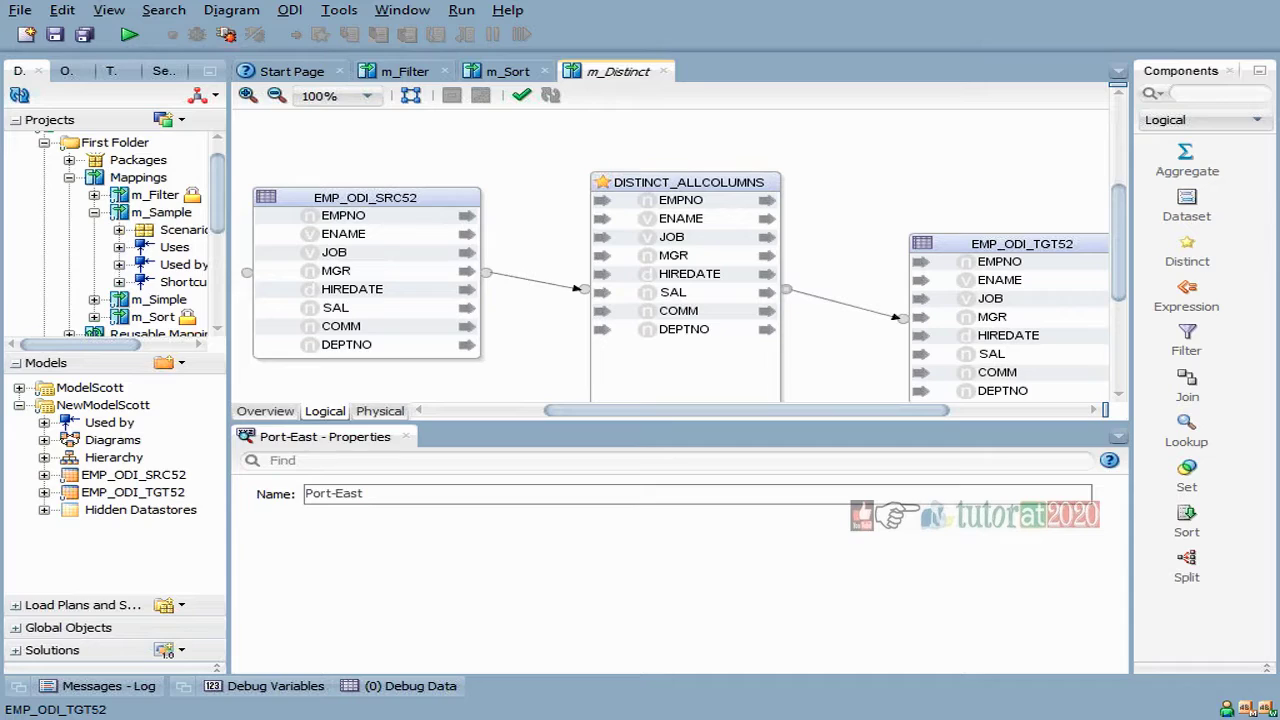
drag(971, 249, 1009, 203)
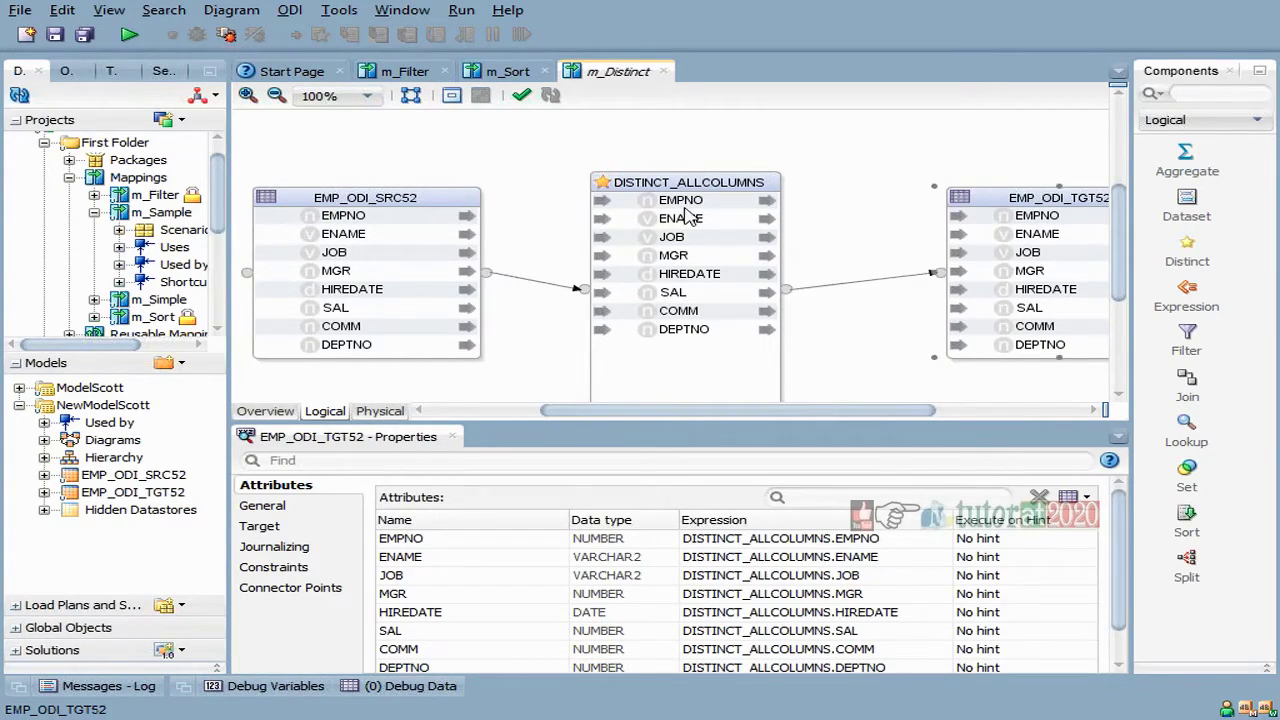
Step: Trace EMPNO through the mapping and review the attribute properties of DISTINCT_ALLCOLUMNS
click(684, 204)
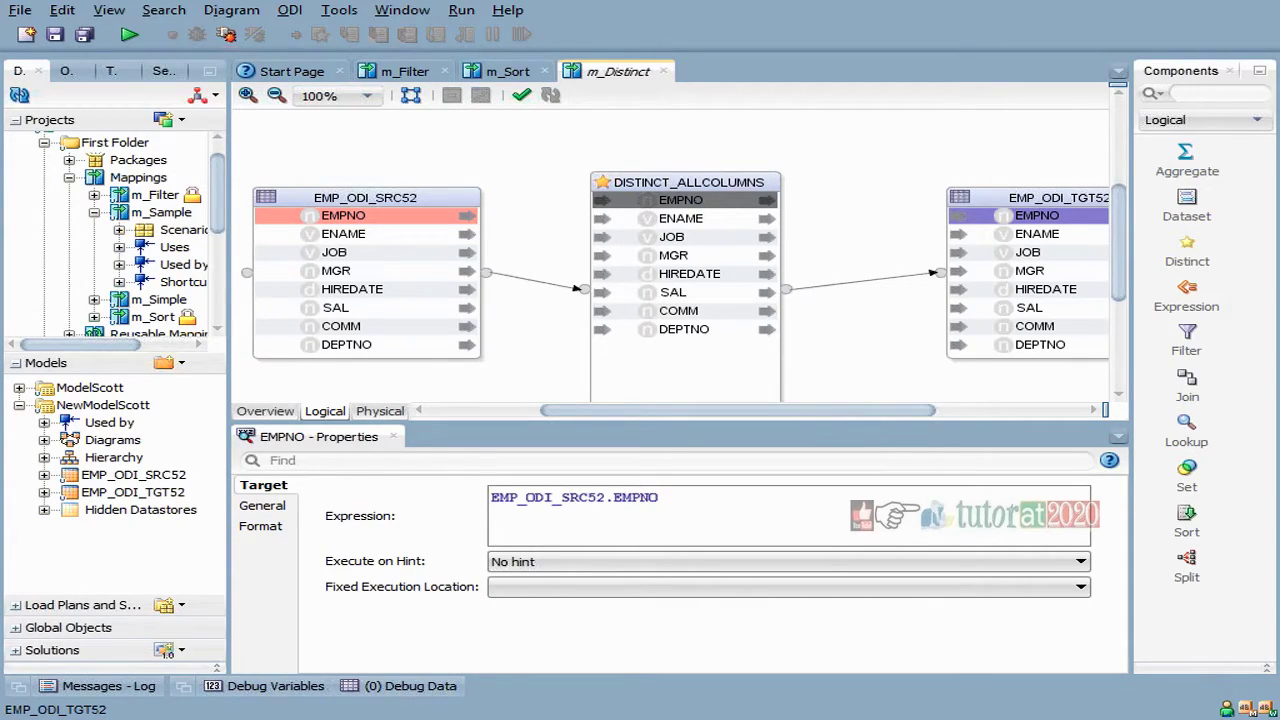
click(699, 188)
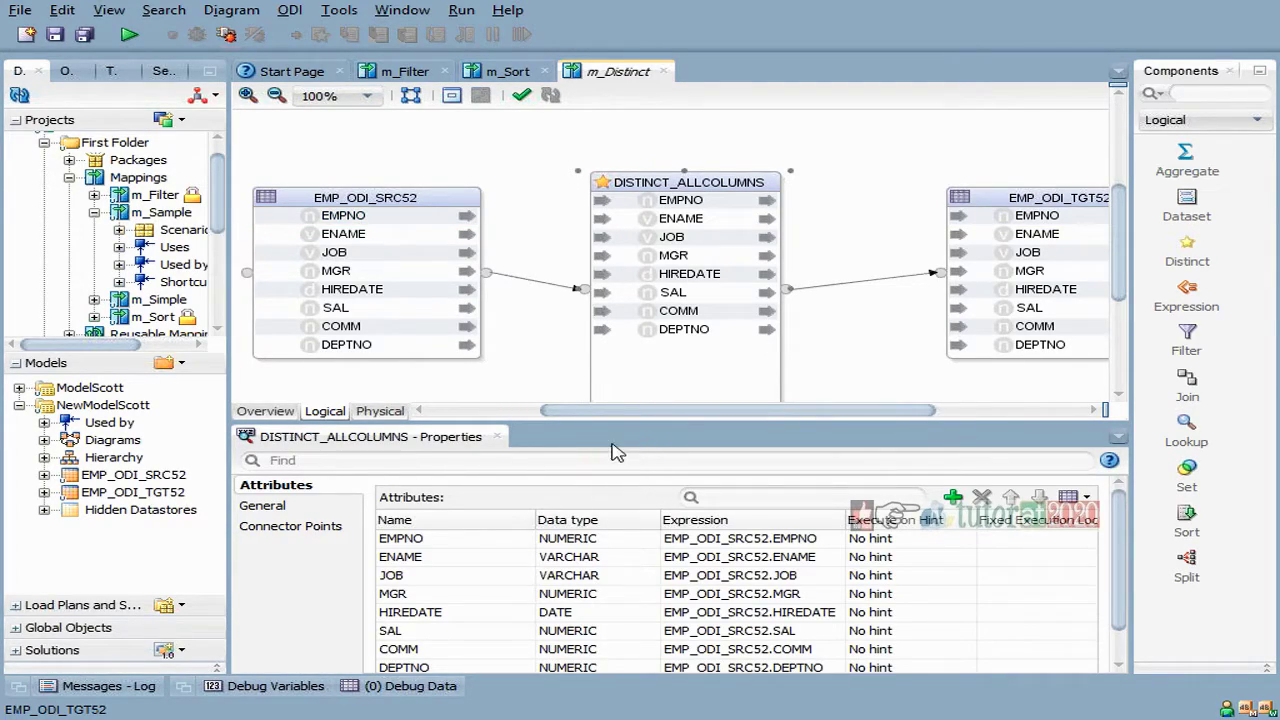
drag(588, 420, 588, 298)
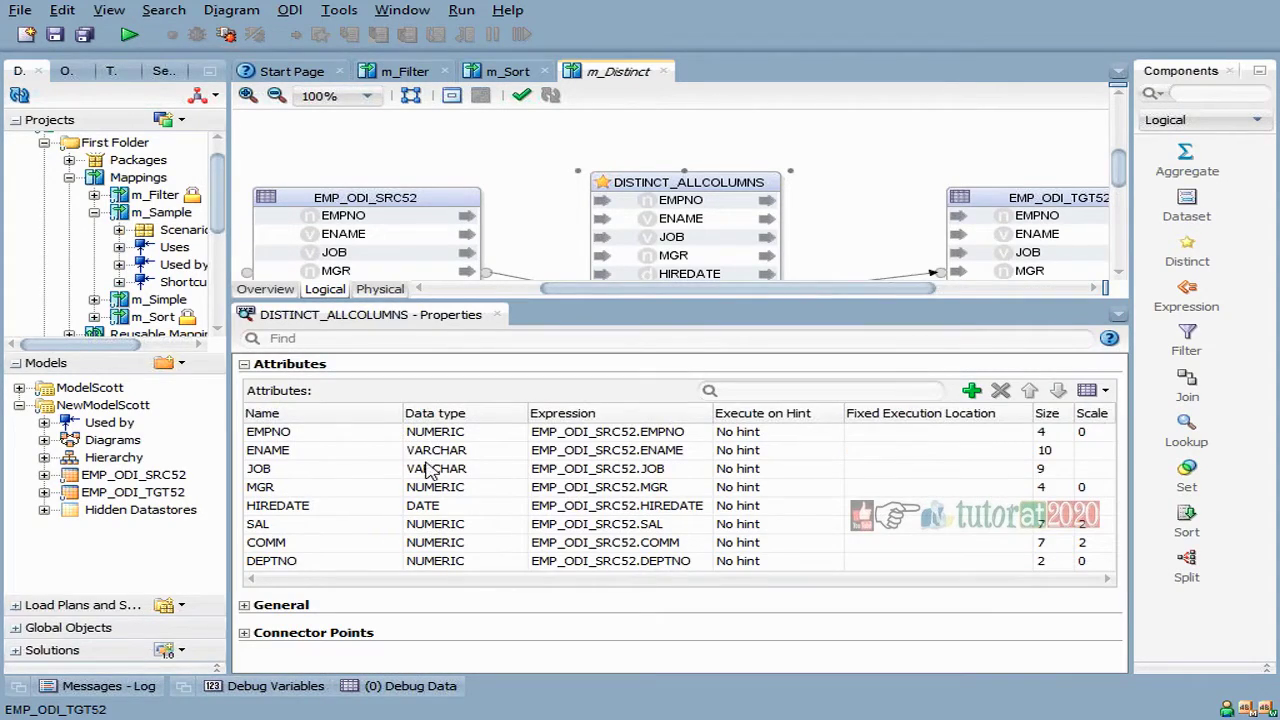
click(366, 470)
click(350, 524)
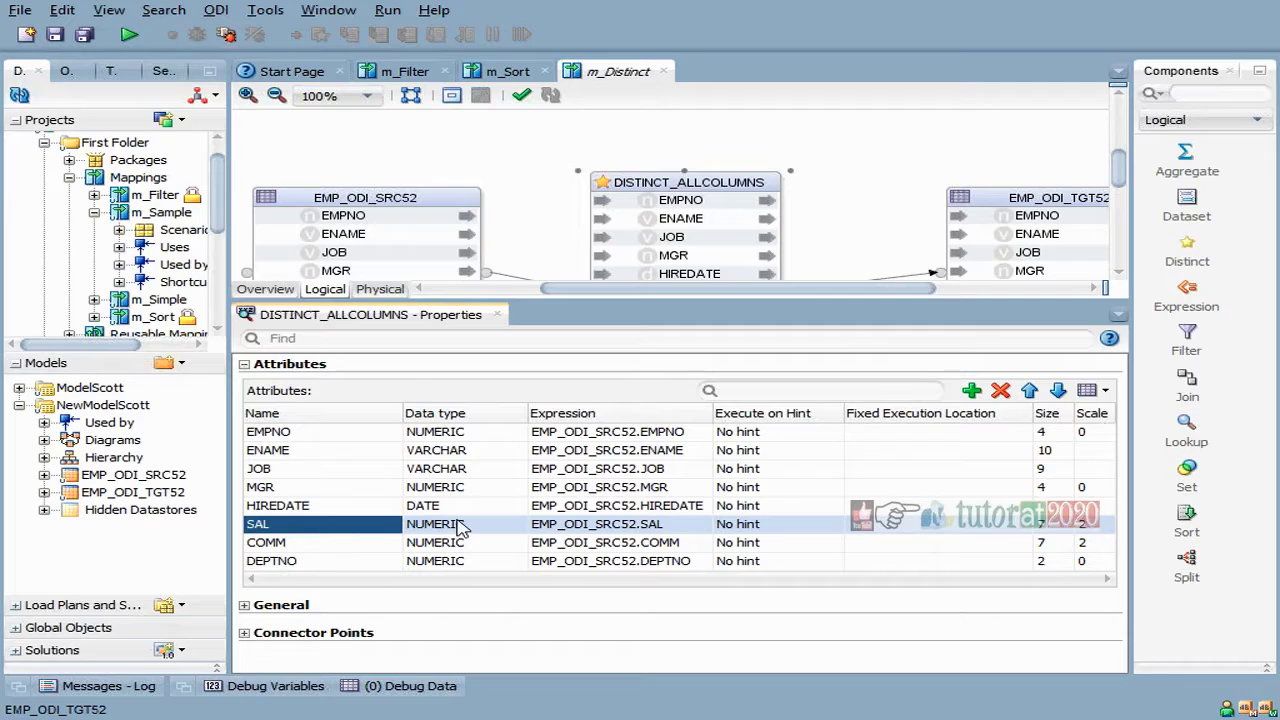
Step: Inspect the EMPNO attribute's expression in the expression editor, including the source attributes available for it, and close the editor unchanged
click(603, 434)
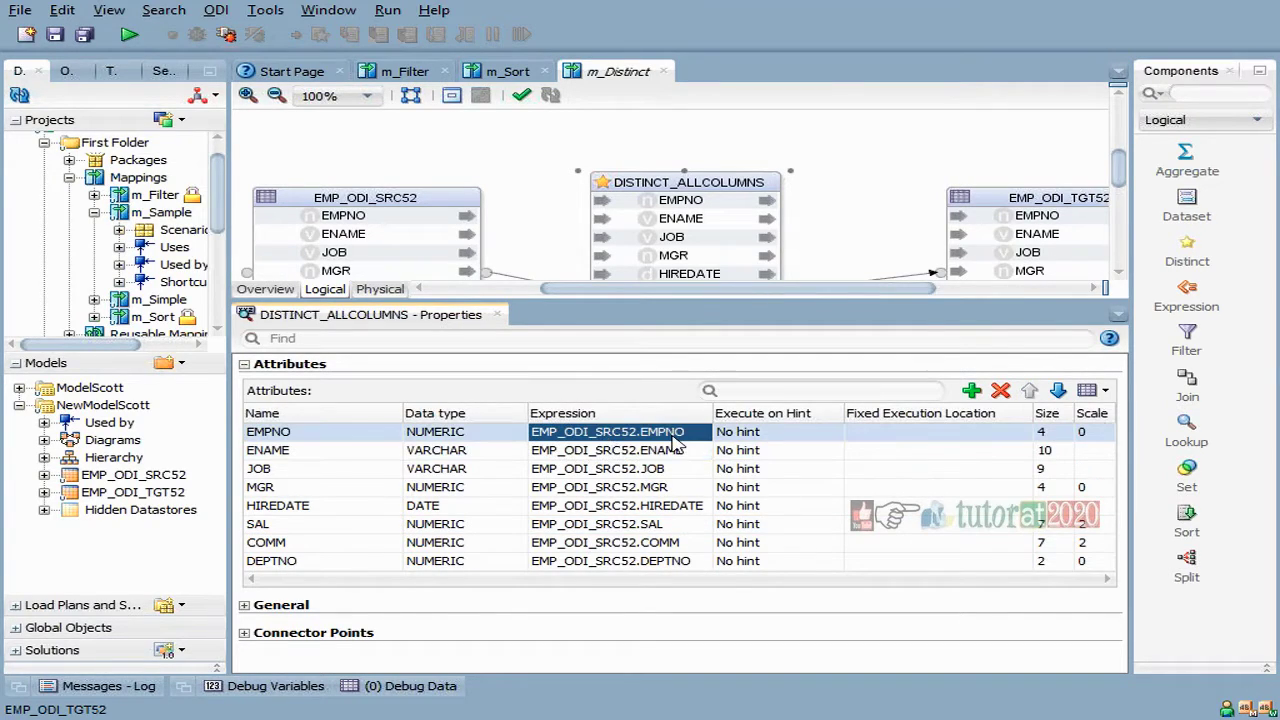
click(705, 431)
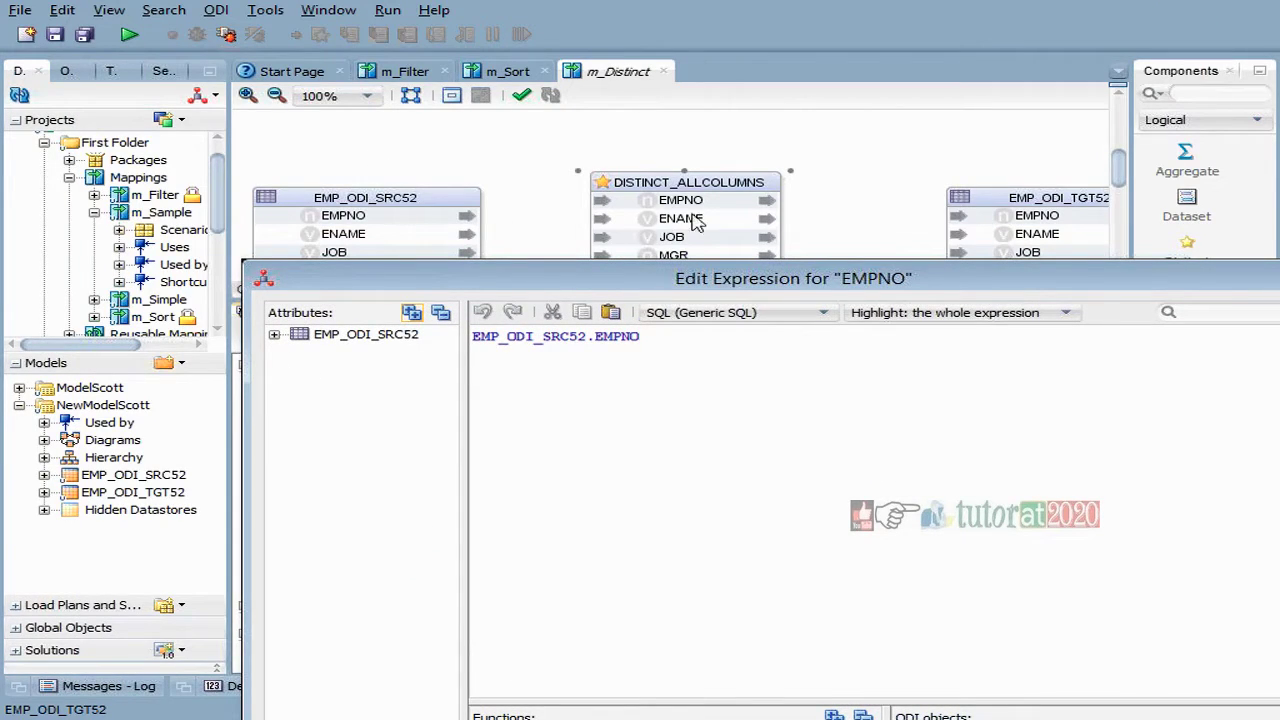
click(276, 336)
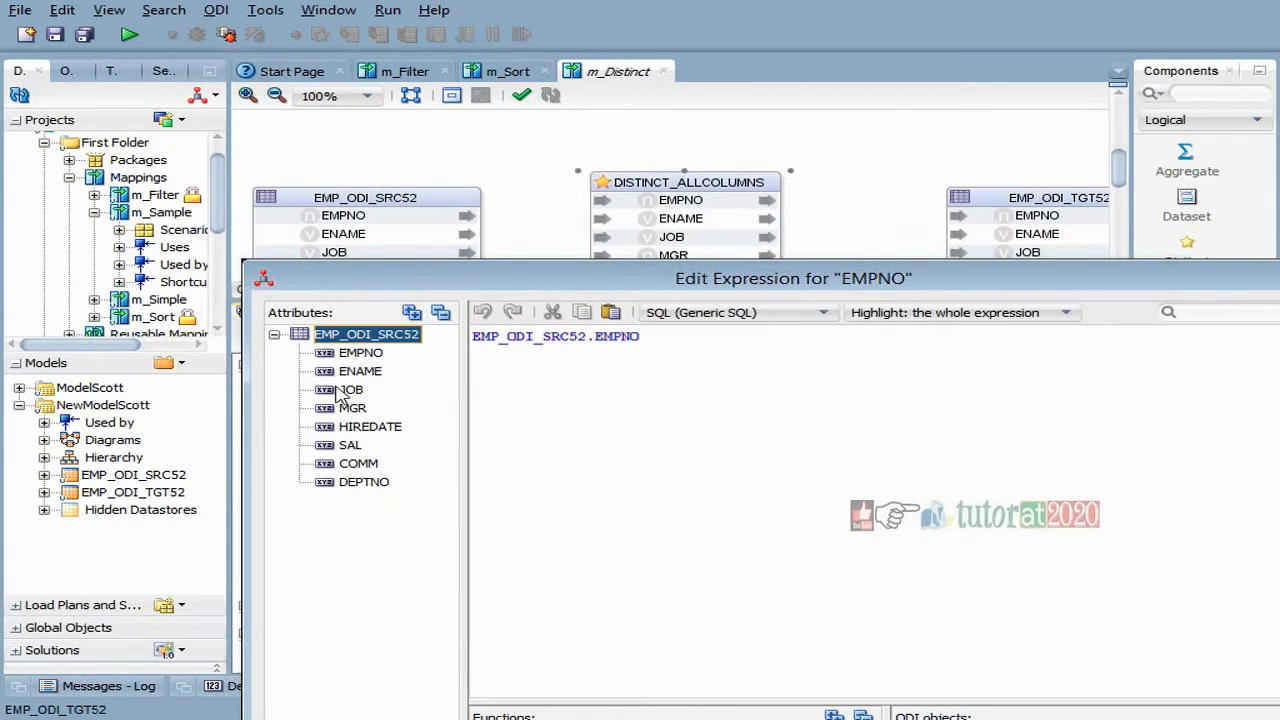
click(274, 335)
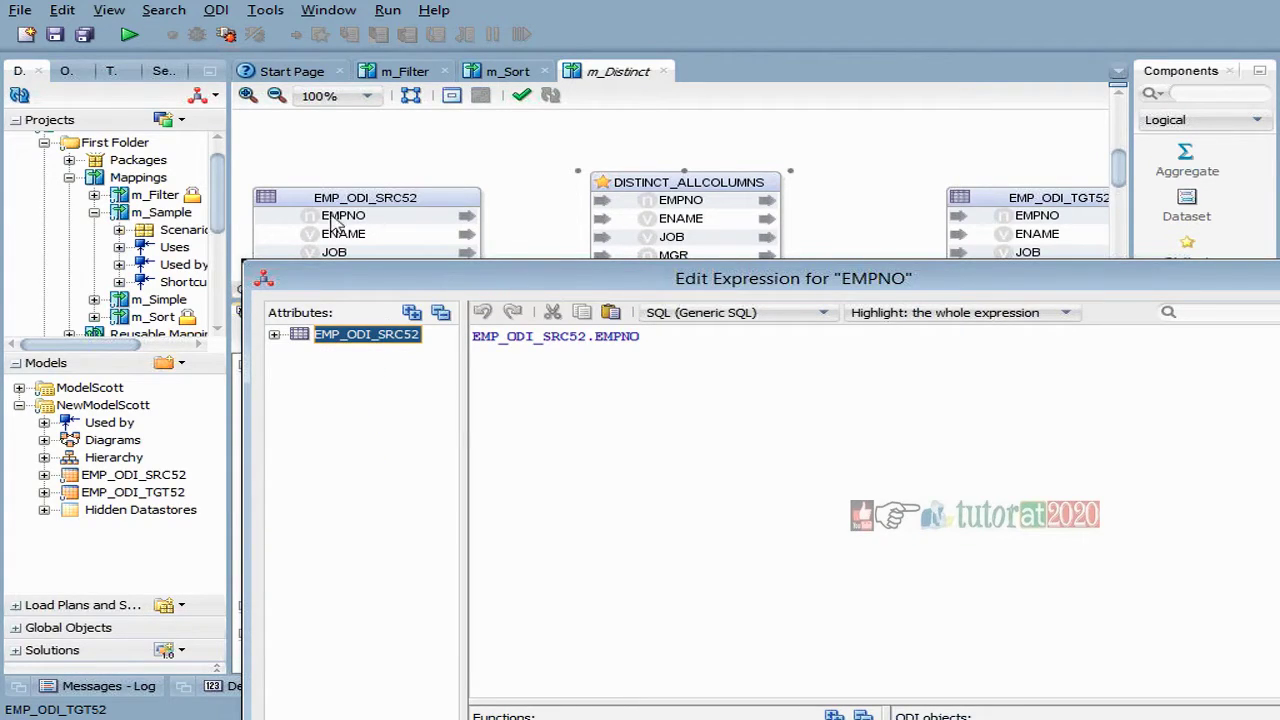
drag(508, 282, 240, 110)
click(363, 168)
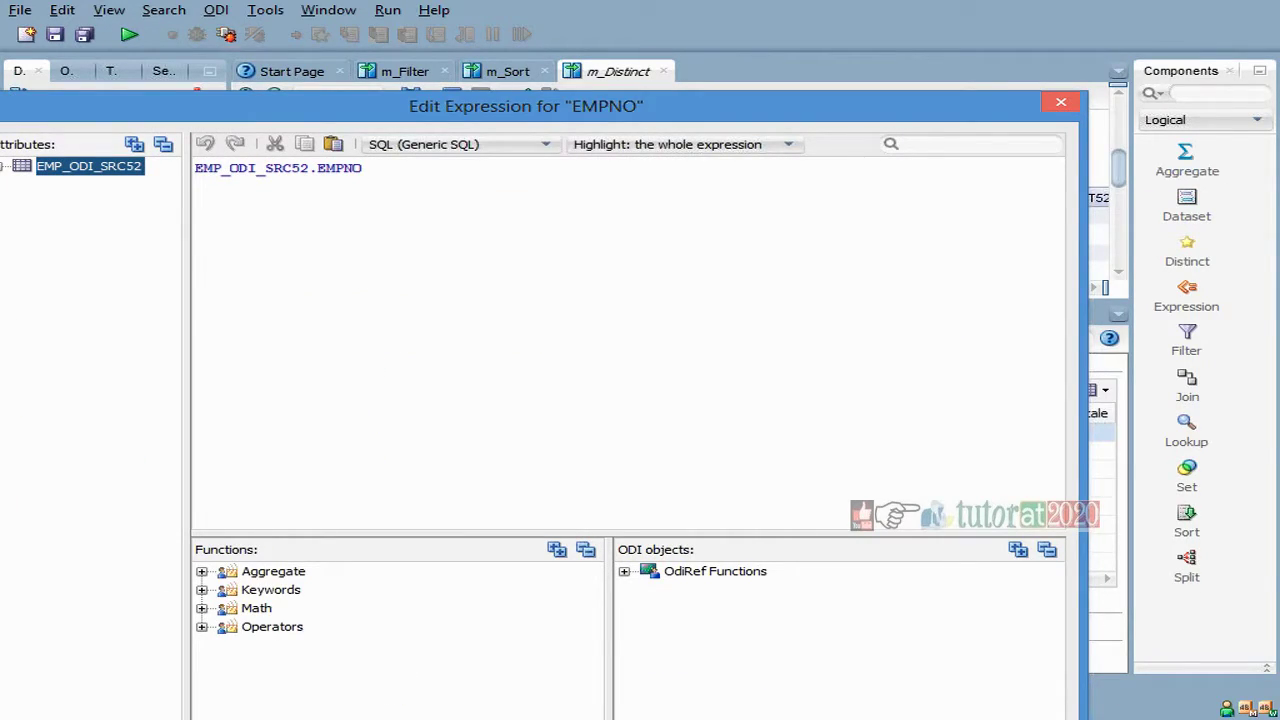
click(1062, 104)
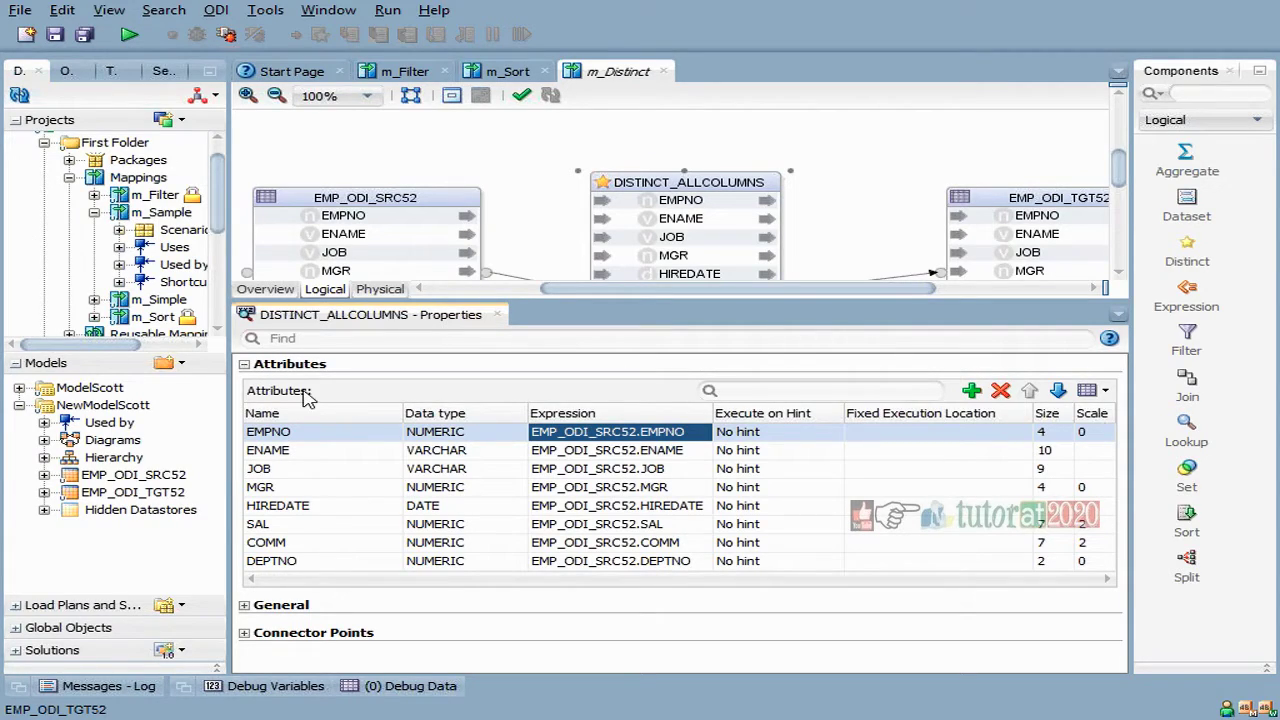
Step: Review the Target properties of EMP_ODI_TGT52 in the logical design
click(244, 364)
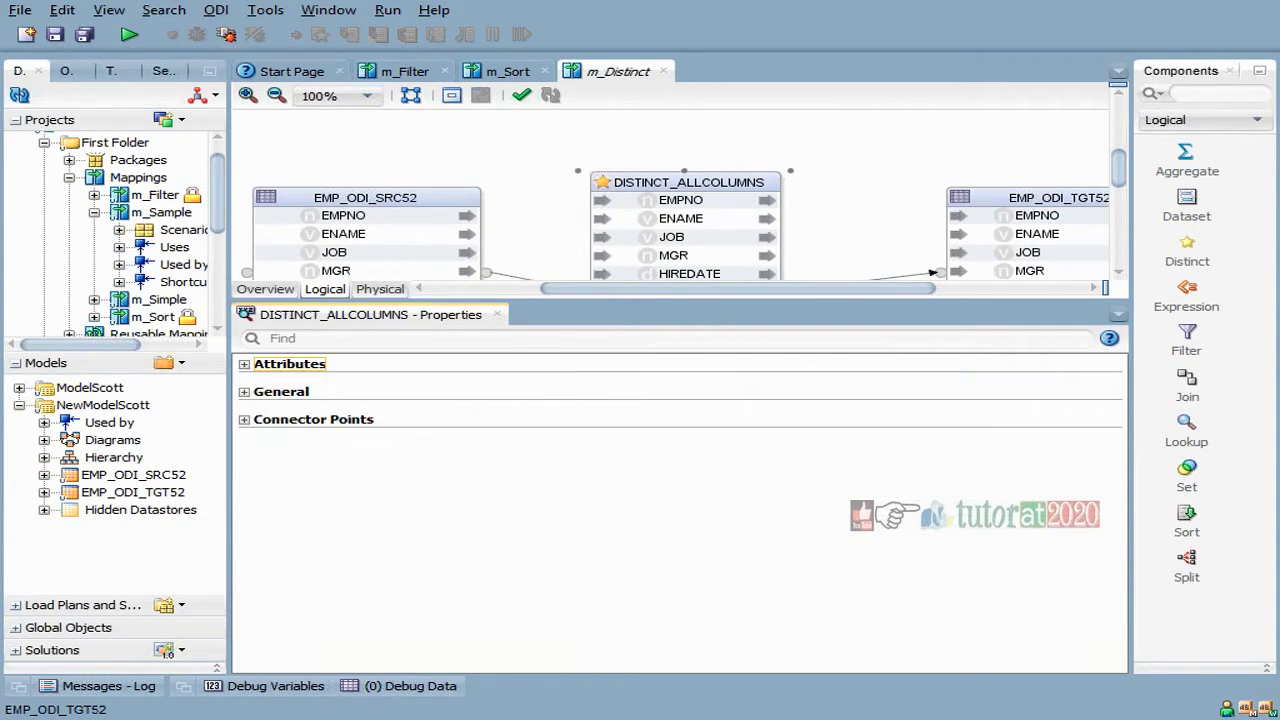
click(1030, 197)
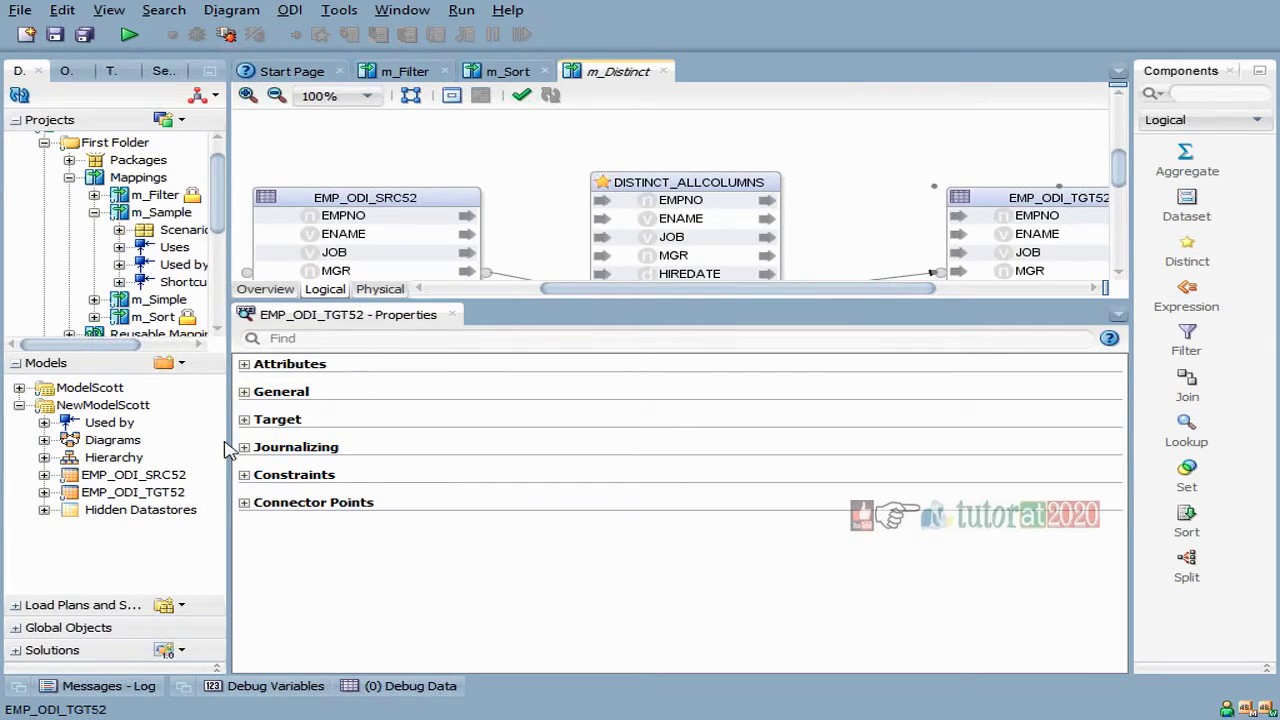
click(244, 420)
click(628, 453)
Step: In the physical design, set the Integration Knowledge Module of EMP_ODI_TGT52 to IKM SQL Insert.GLOBAL
click(381, 291)
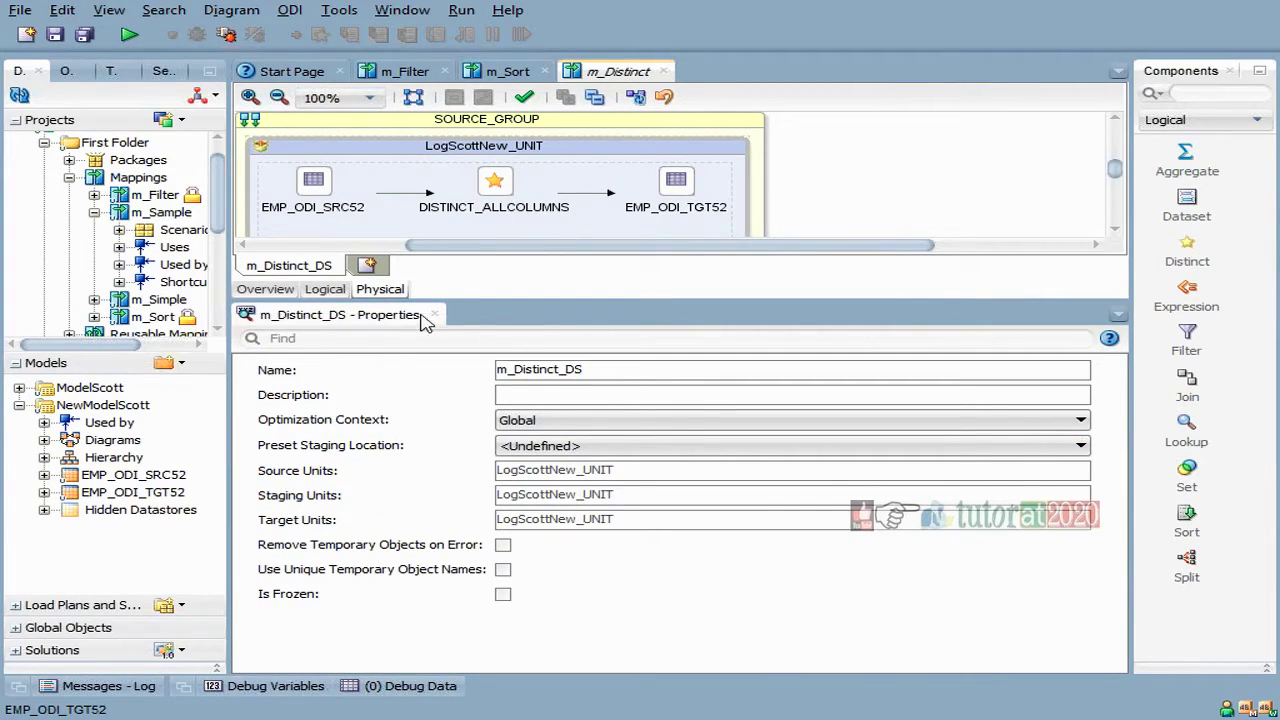
click(676, 182)
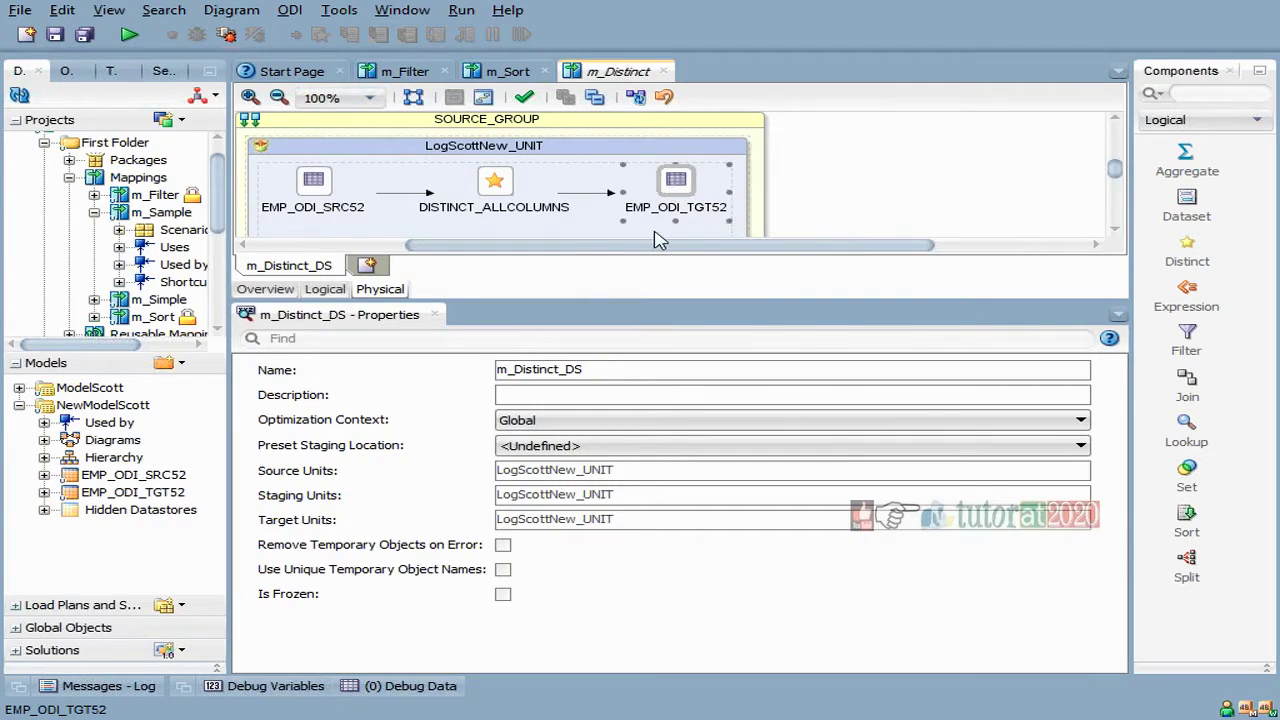
click(244, 421)
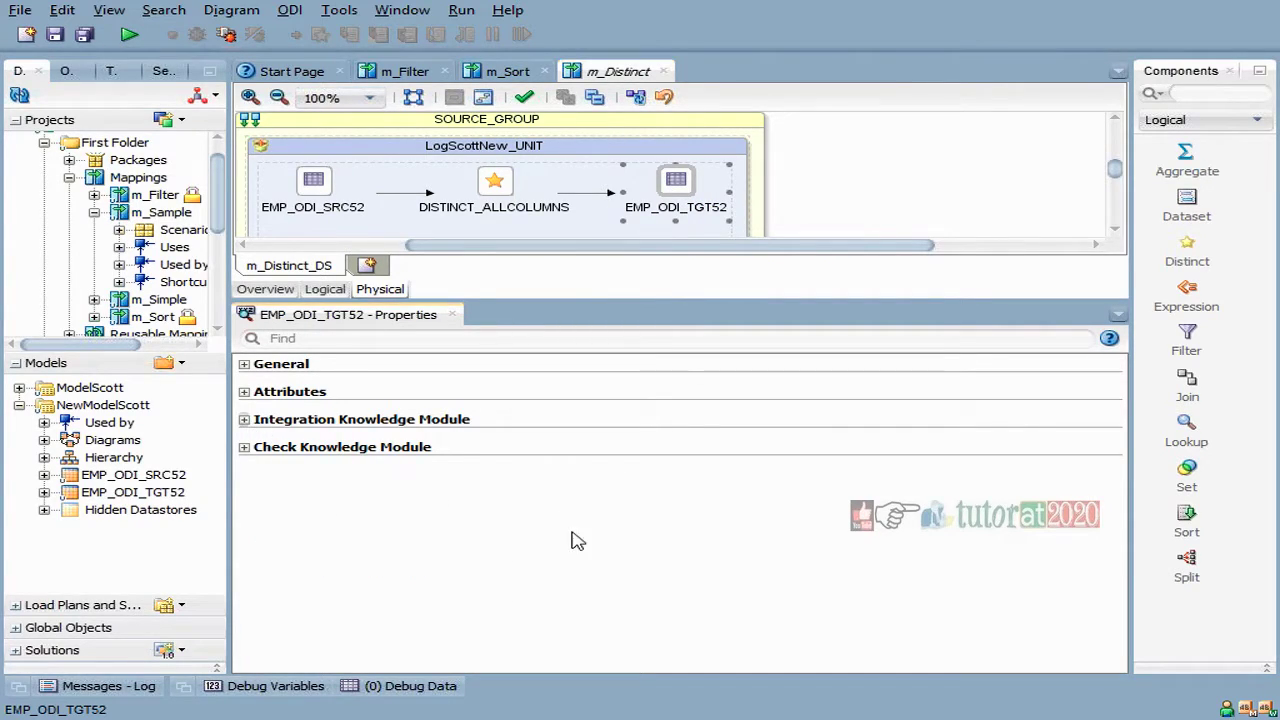
click(592, 450)
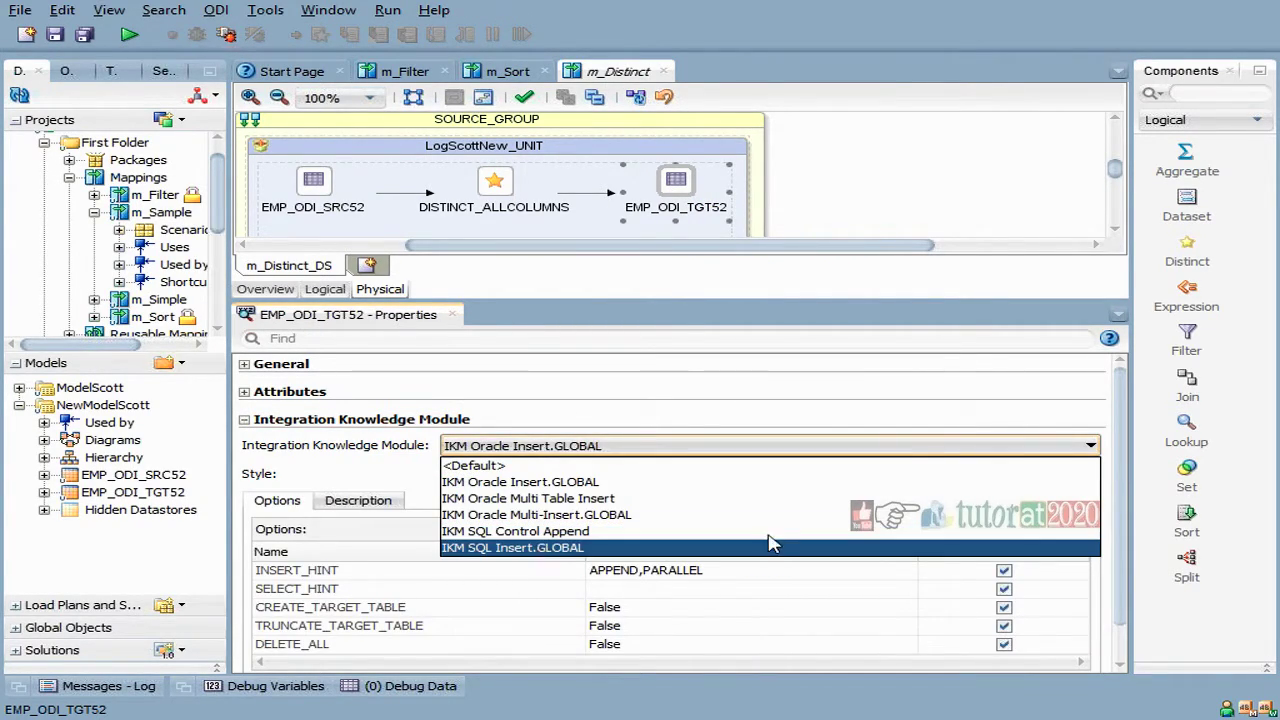
click(540, 548)
scroll(1134, 503, down, 1)
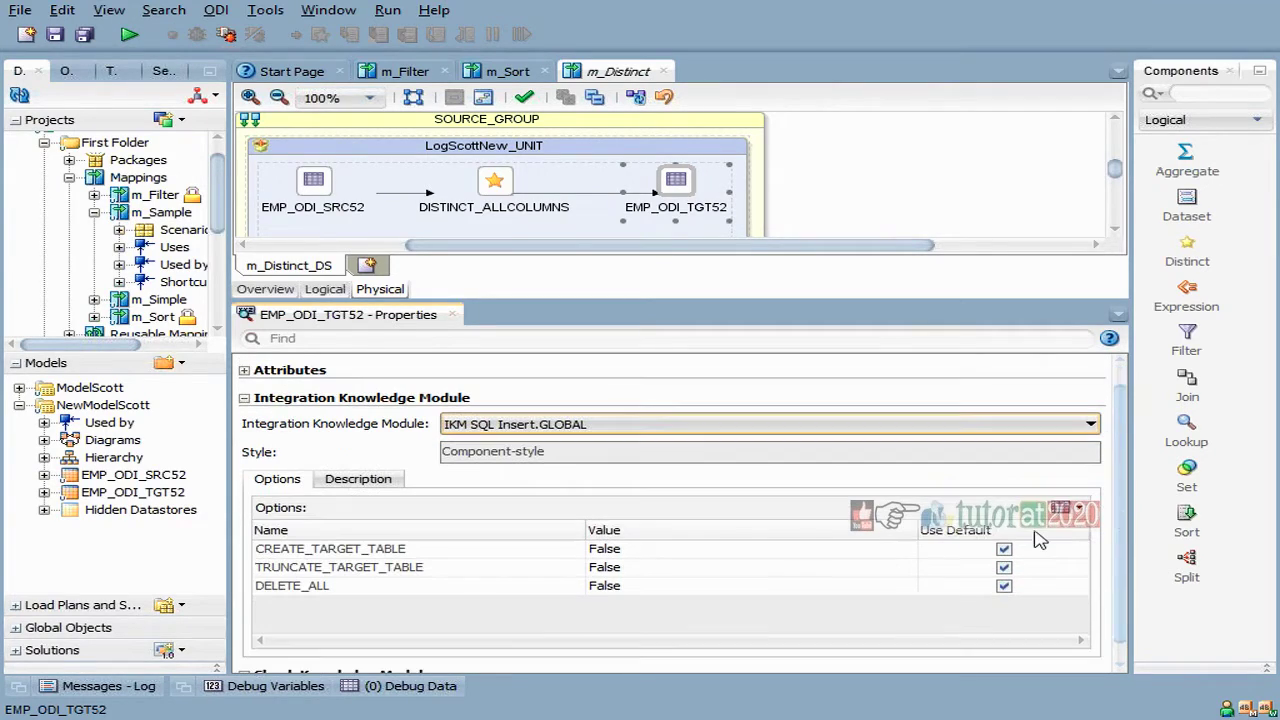
Step: Set the knowledge module's TRUNCATE_TARGET_TABLE option to True and save the m_Distinct mapping
click(700, 567)
click(620, 587)
click(520, 573)
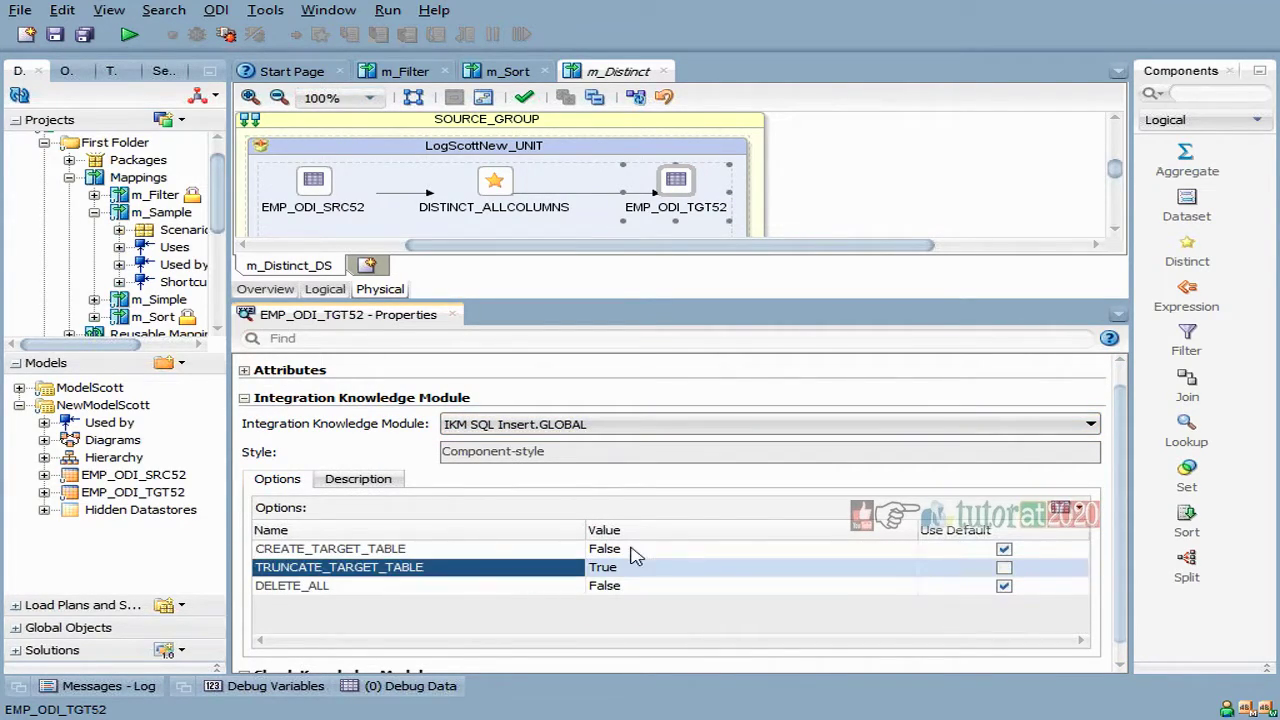
click(55, 34)
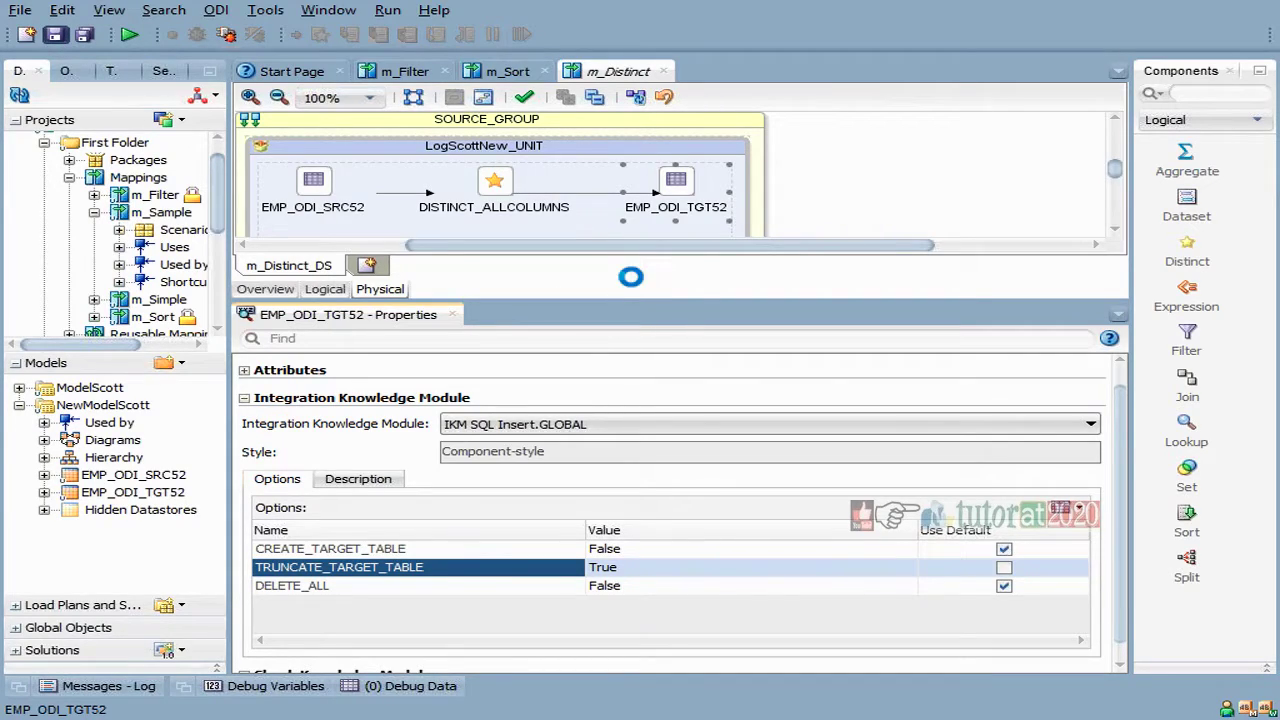
drag(627, 301, 613, 384)
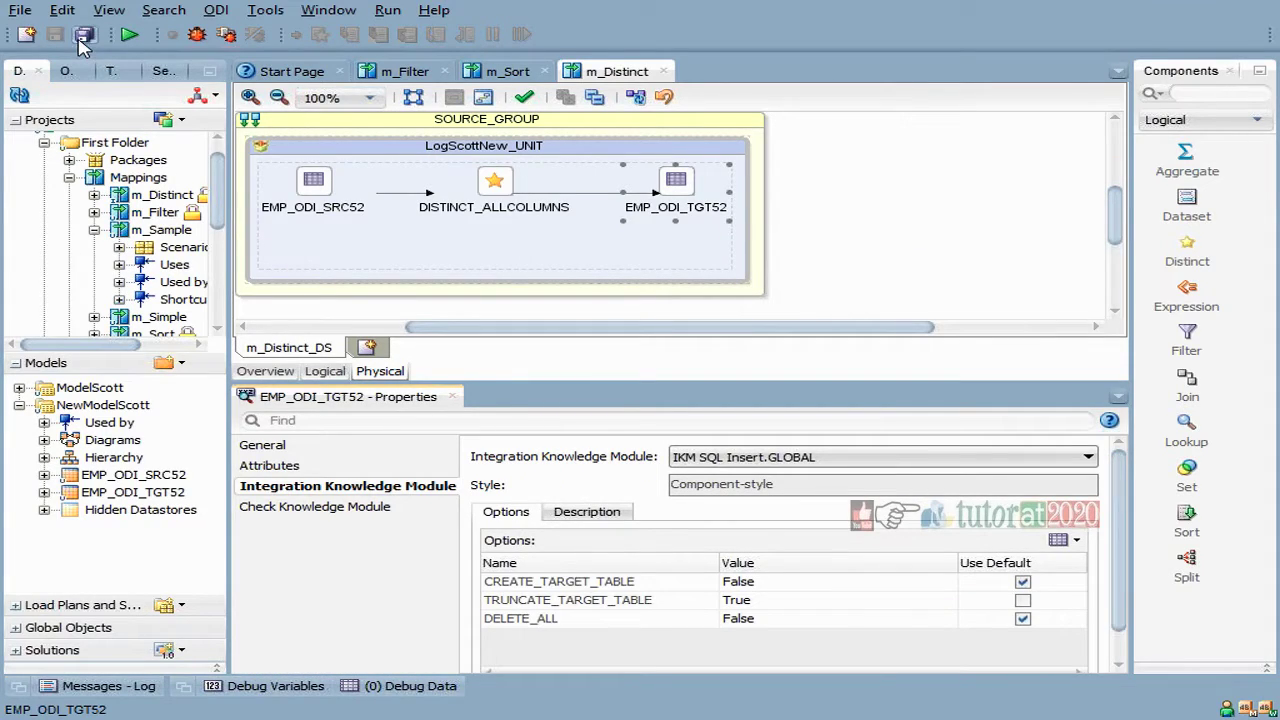
click(85, 36)
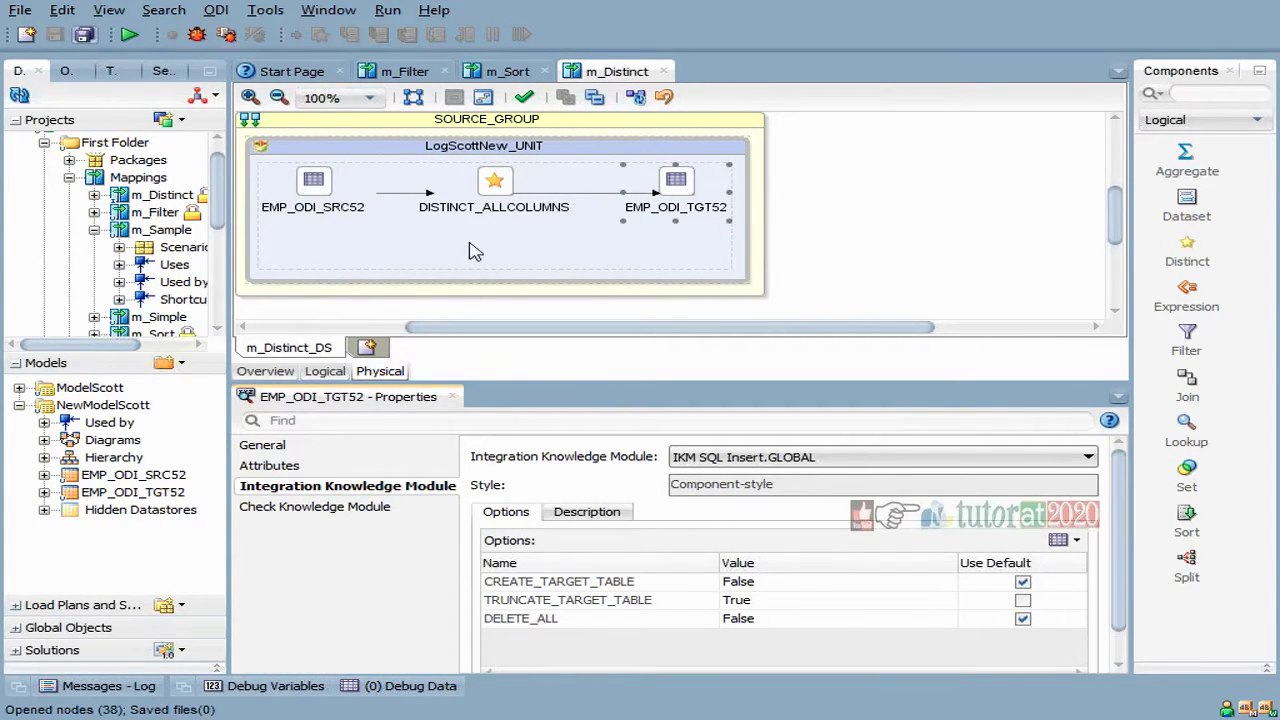
Step: Run the m_Distinct mapping and dismiss the session start notice
click(131, 36)
click(657, 437)
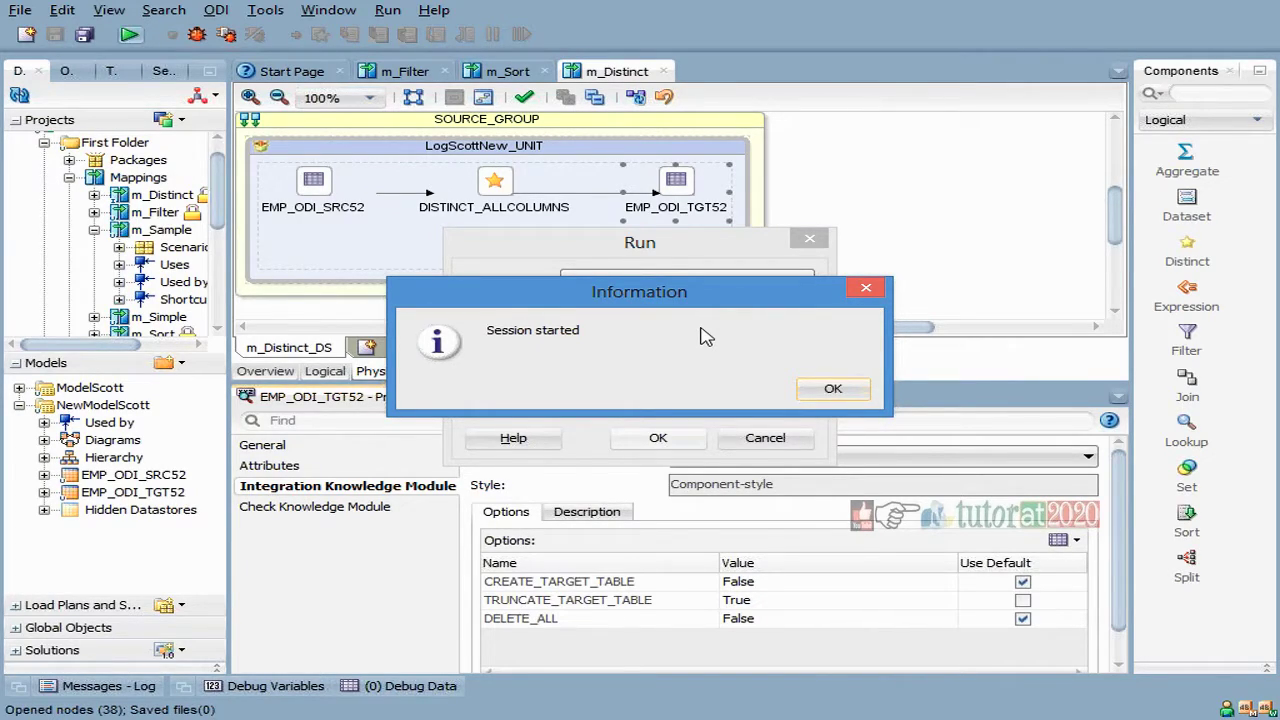
click(825, 390)
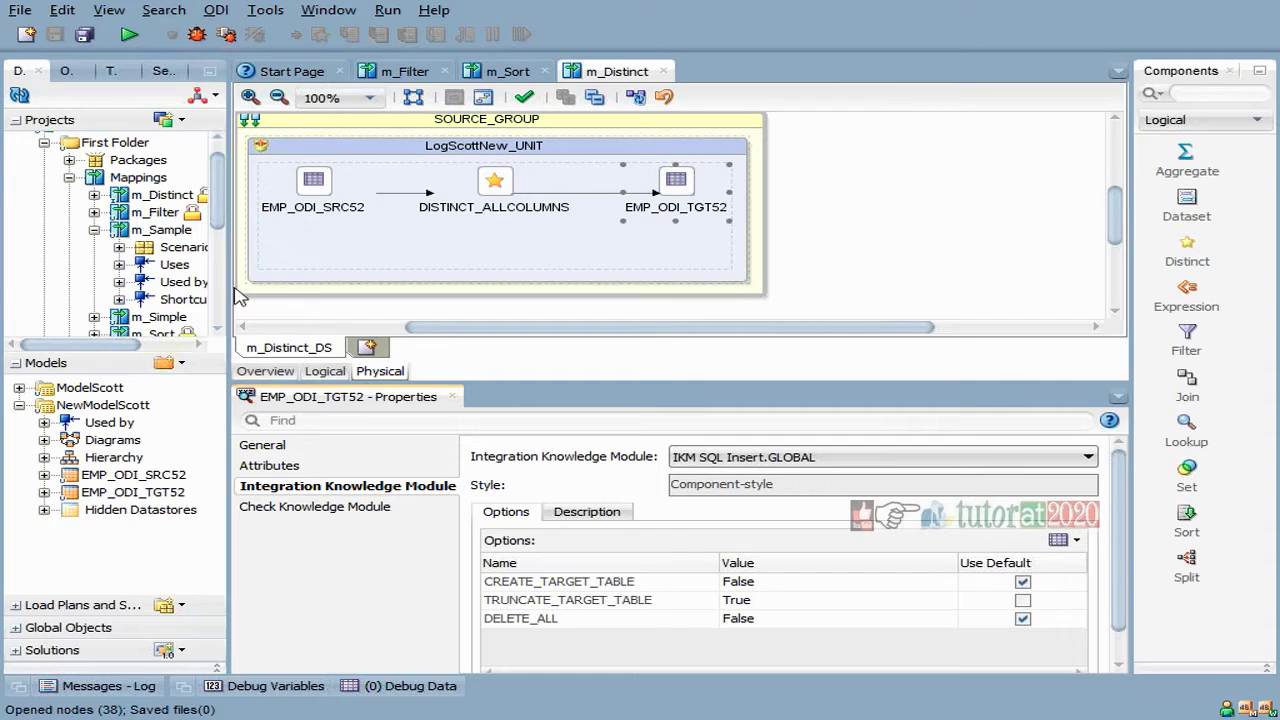
Step: Refresh the Operator session list and expand m_Distinct_DS_SESS down to its Load EMP_ODI_TGT52 task under MAP_MAIN
drag(240, 296, 553, 317)
click(126, 71)
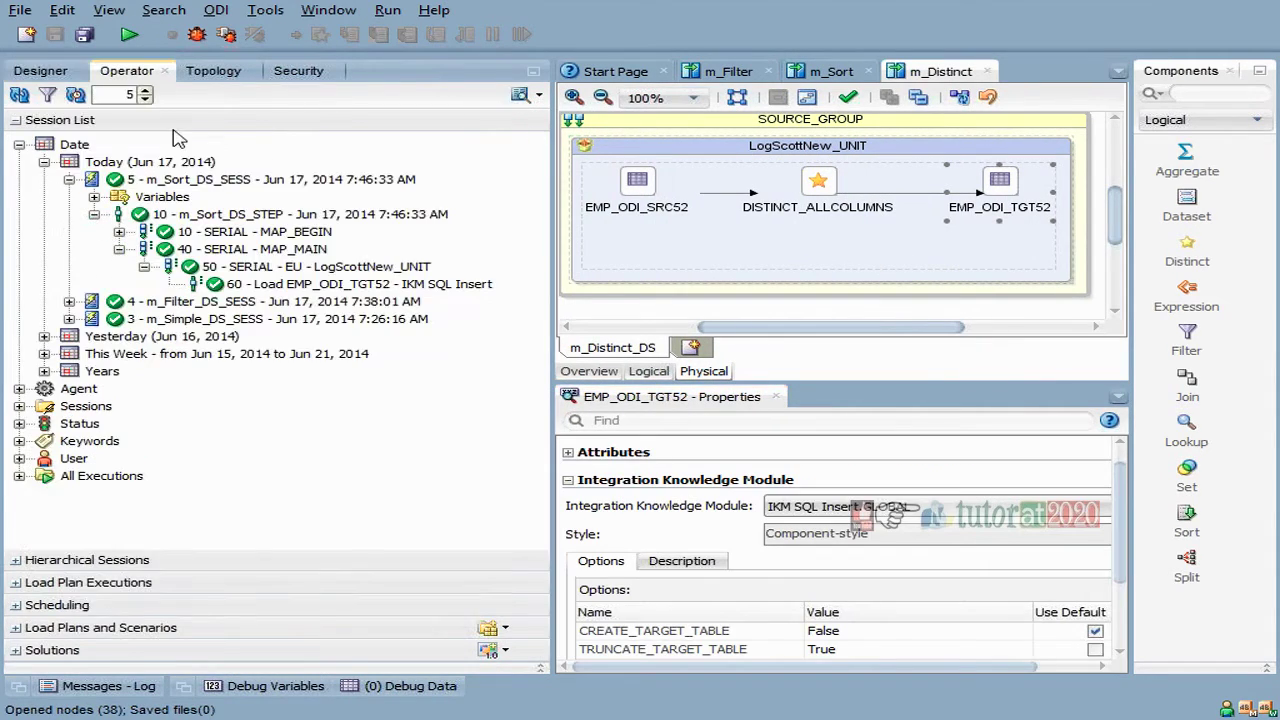
click(19, 94)
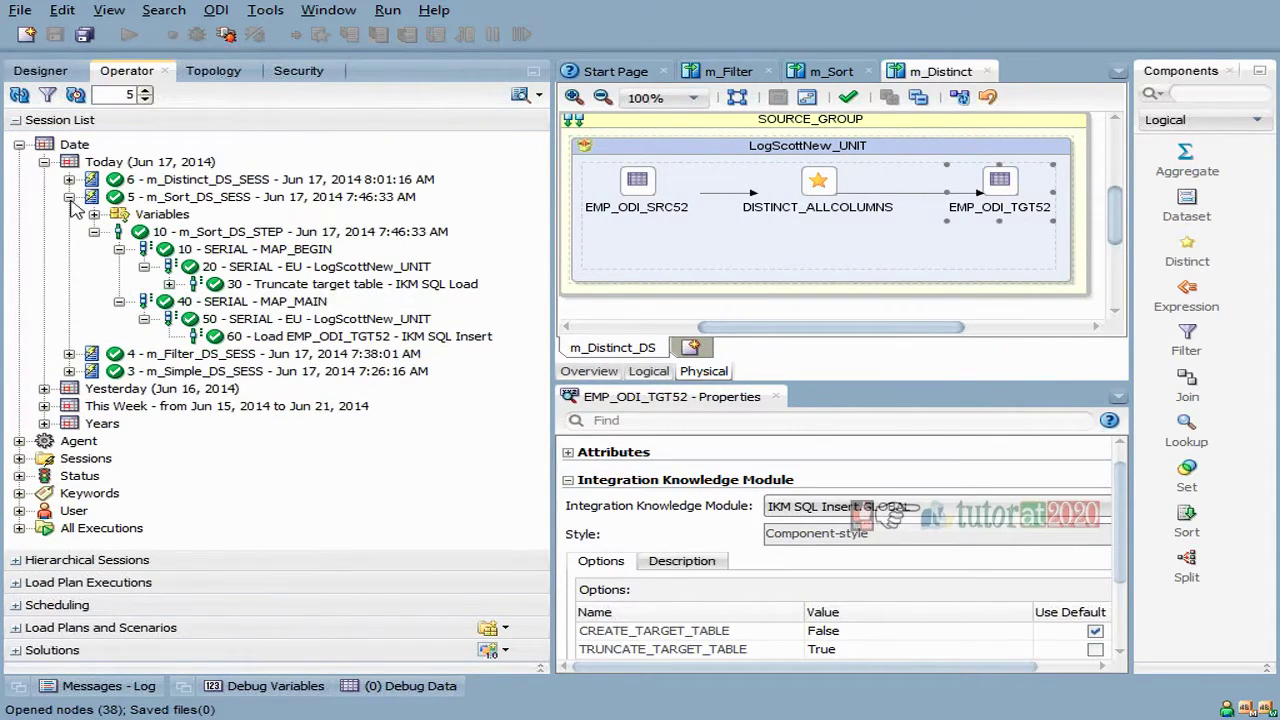
click(68, 197)
click(68, 179)
click(93, 214)
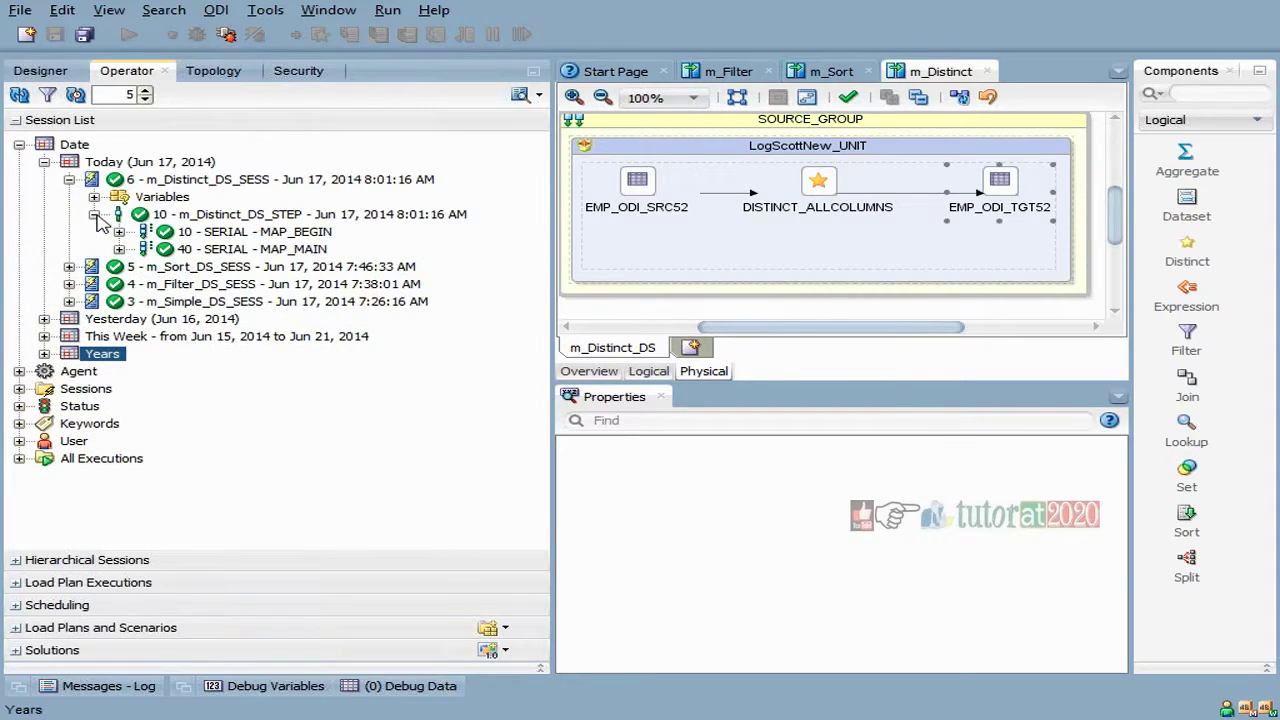
click(119, 249)
click(144, 267)
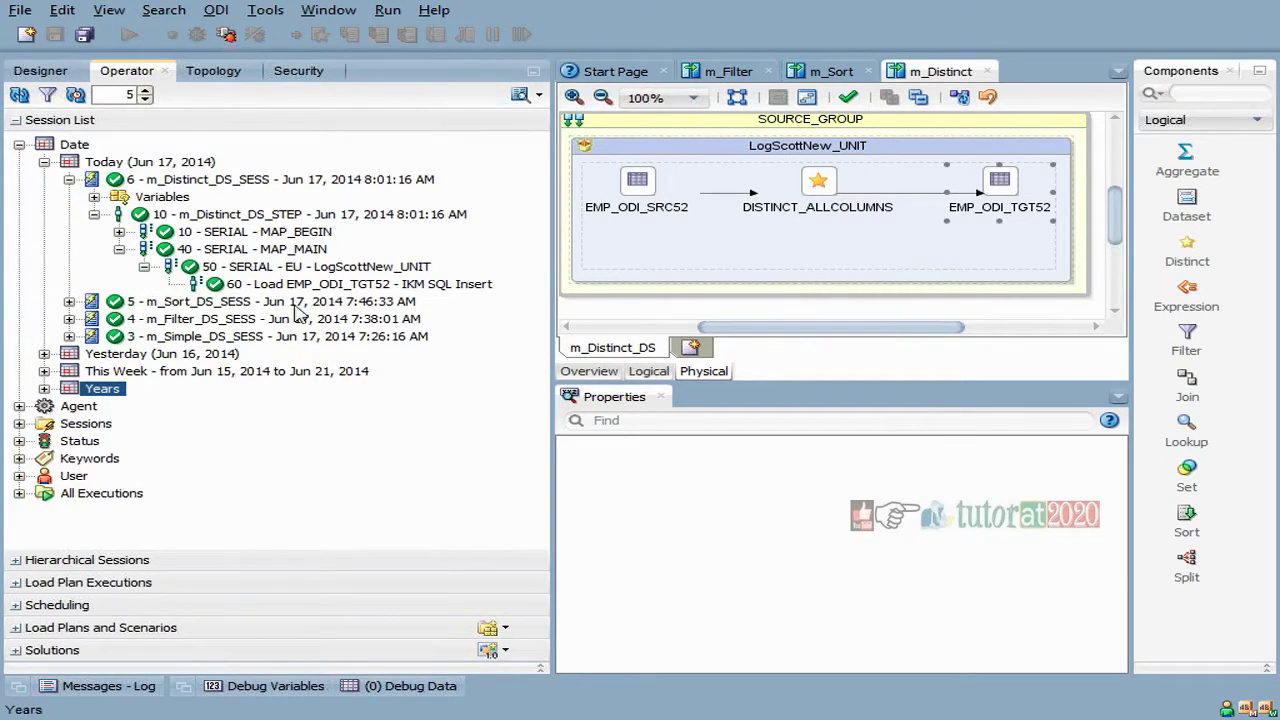
Step: Open the Load EMP_ODI_TGT52 session task and move its details into the main editor area to check the record statistics
double_click(330, 284)
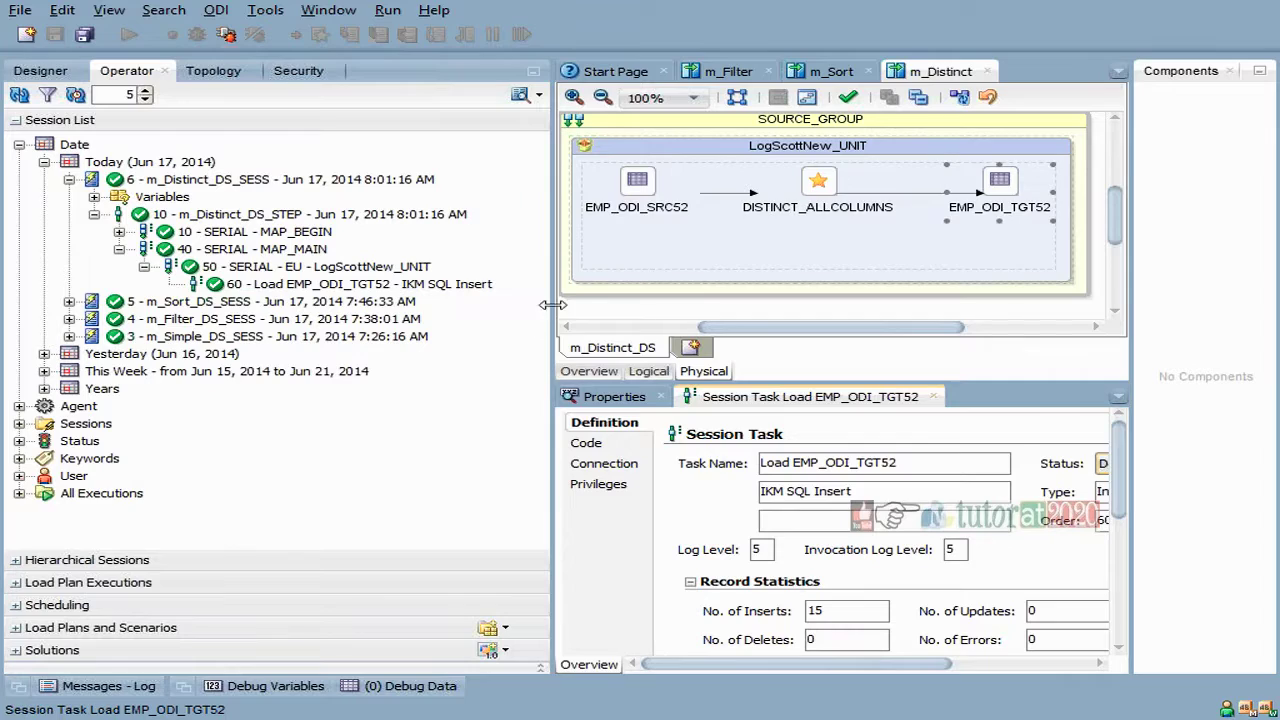
drag(551, 312, 358, 316)
drag(565, 397, 840, 160)
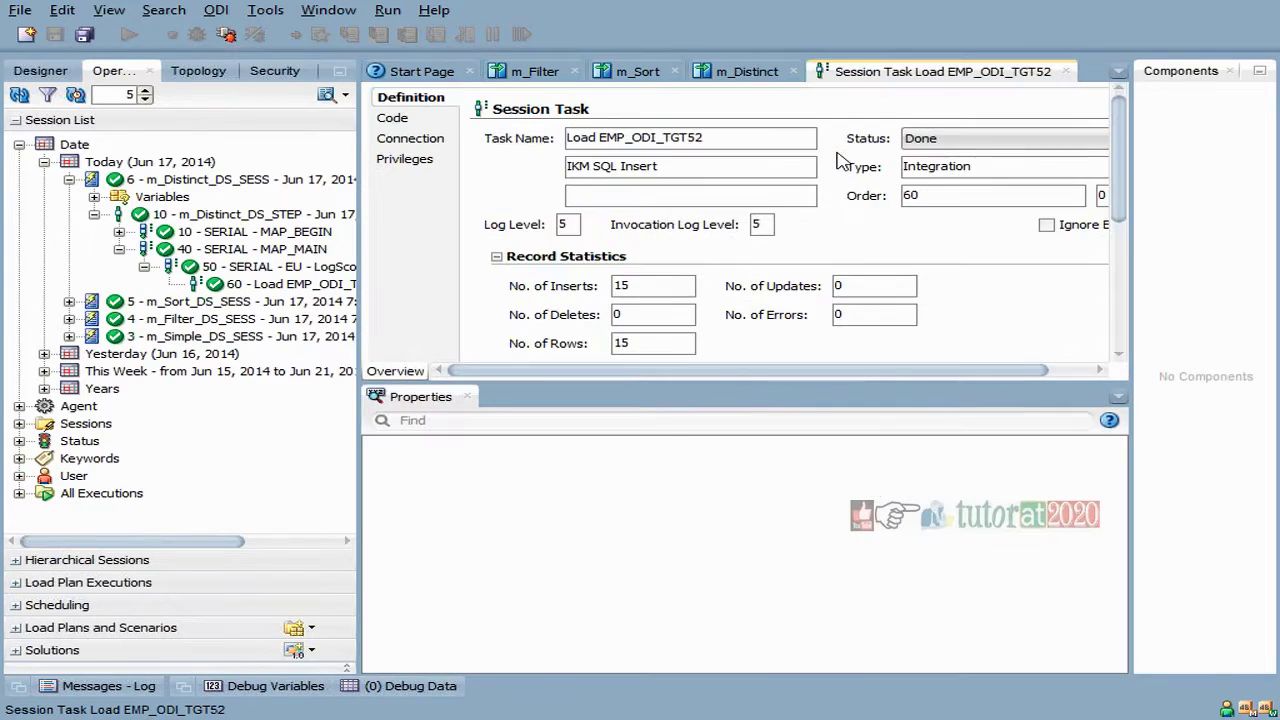
Step: Display the task's executed code in an enlarged editor and read through the target code's INSERT and SELECT statements
click(402, 122)
drag(675, 382, 686, 532)
scroll(671, 391, down, 3)
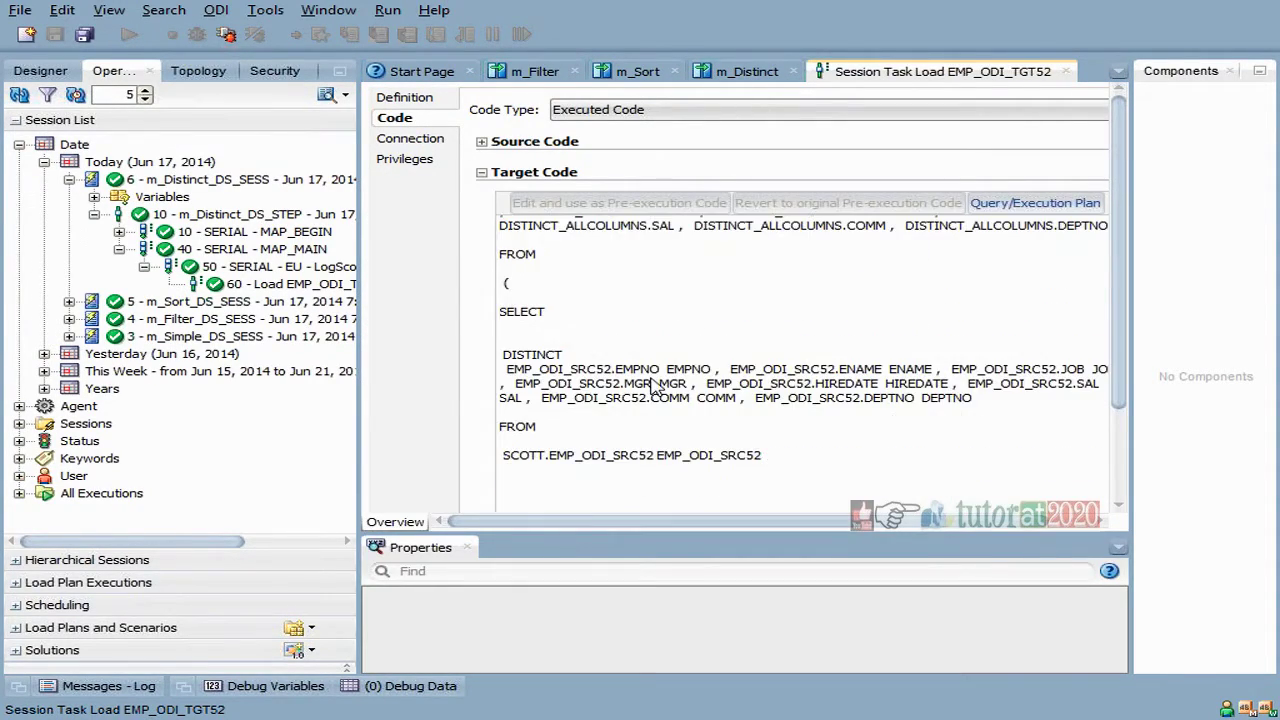
scroll(653, 386, up, 3)
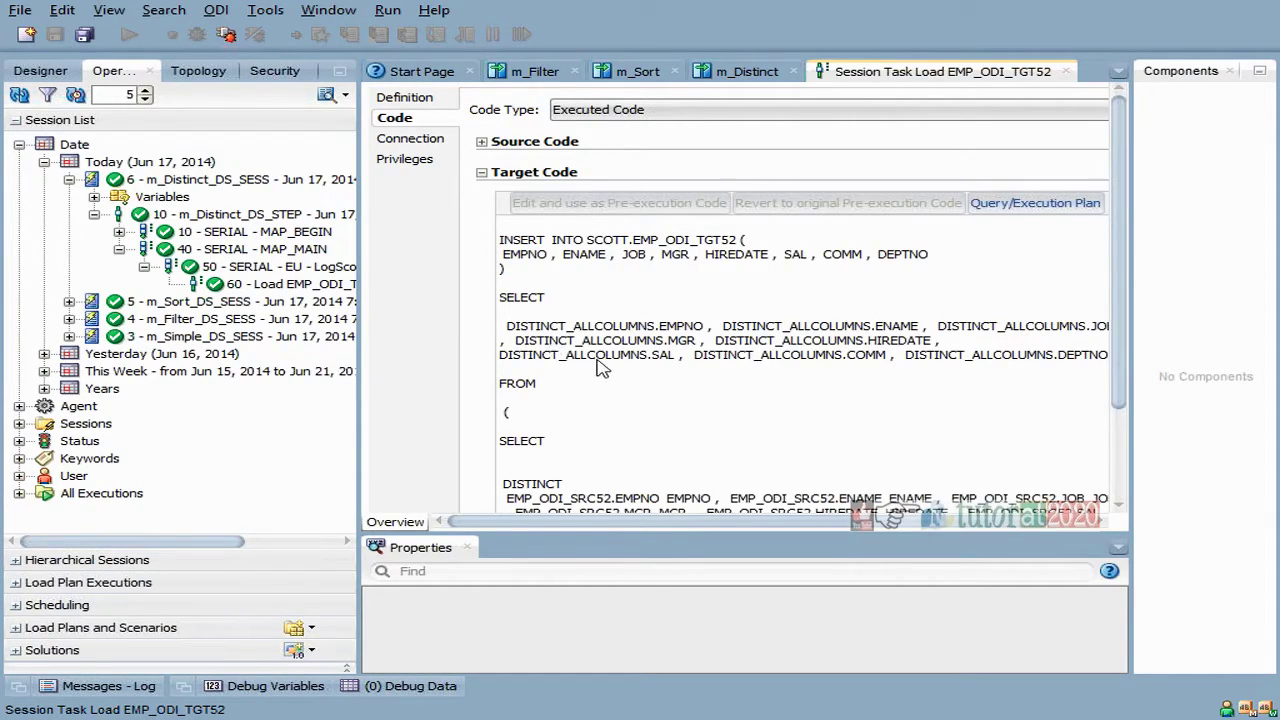
scroll(595, 365, down, 3)
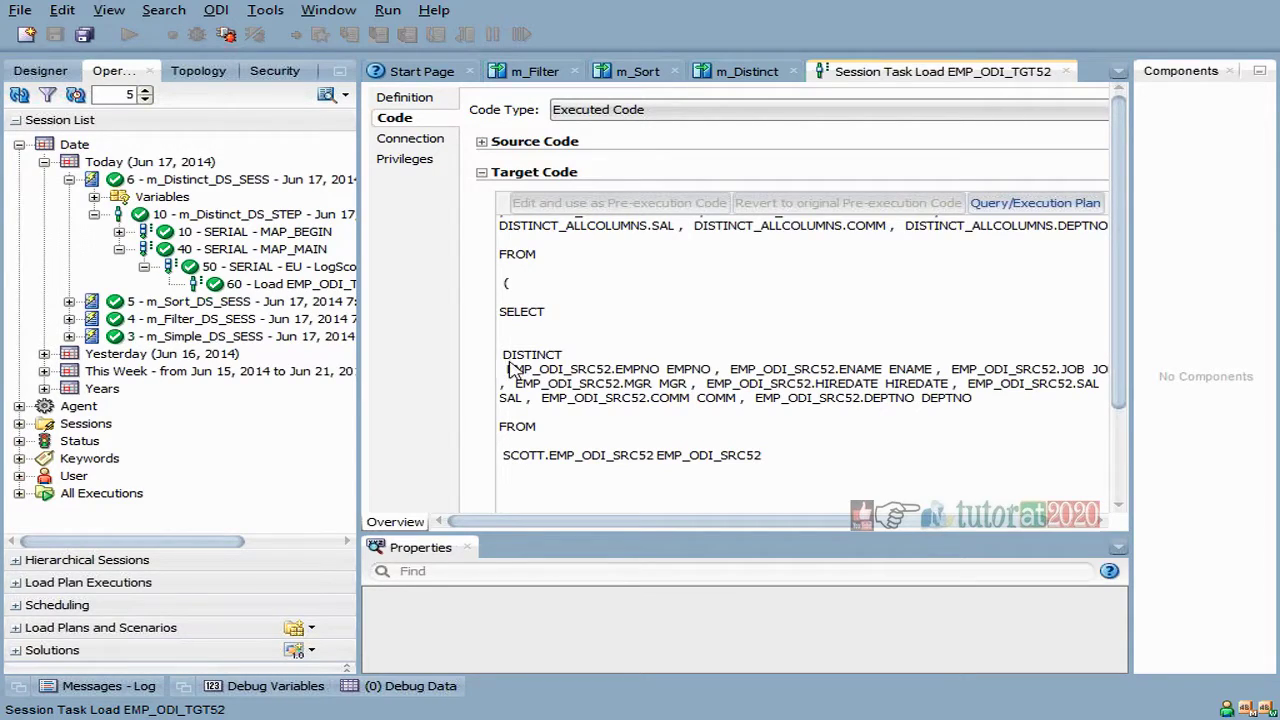
Step: Examine the EMP_ODI_SRC52 columns listed after DISTINCT in the subquery of the target code
drag(507, 368, 983, 408)
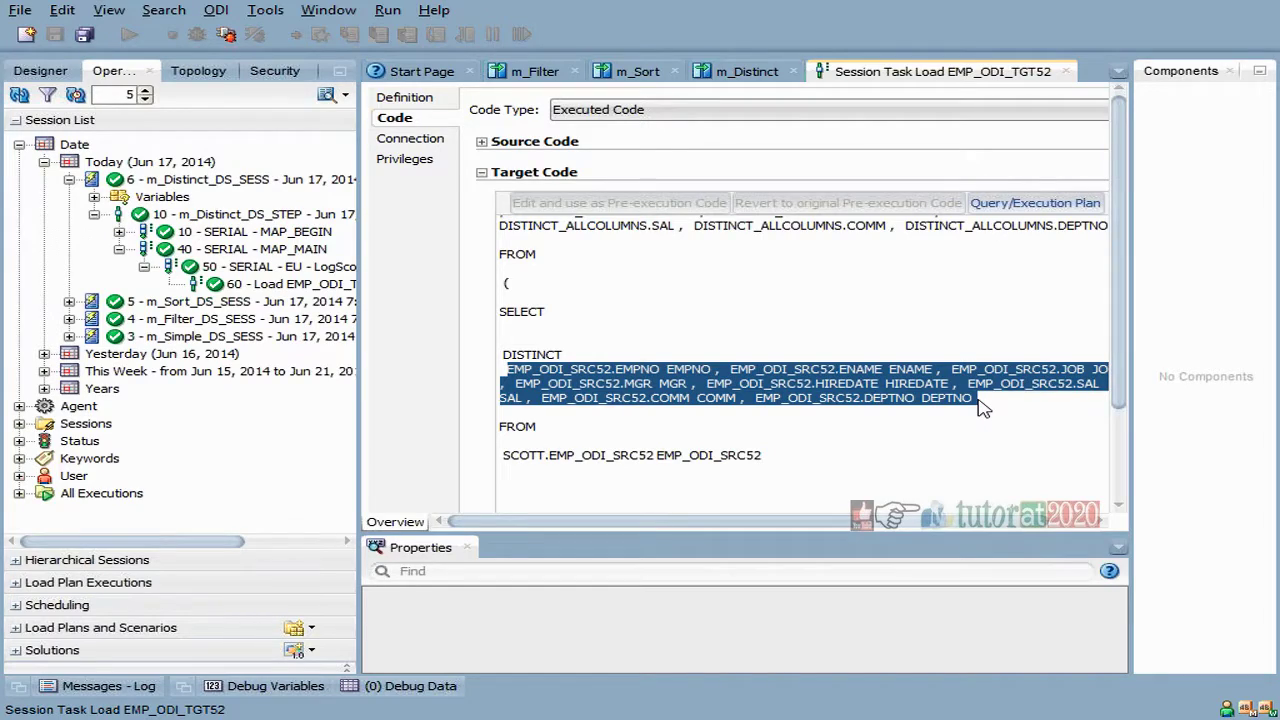
click(695, 401)
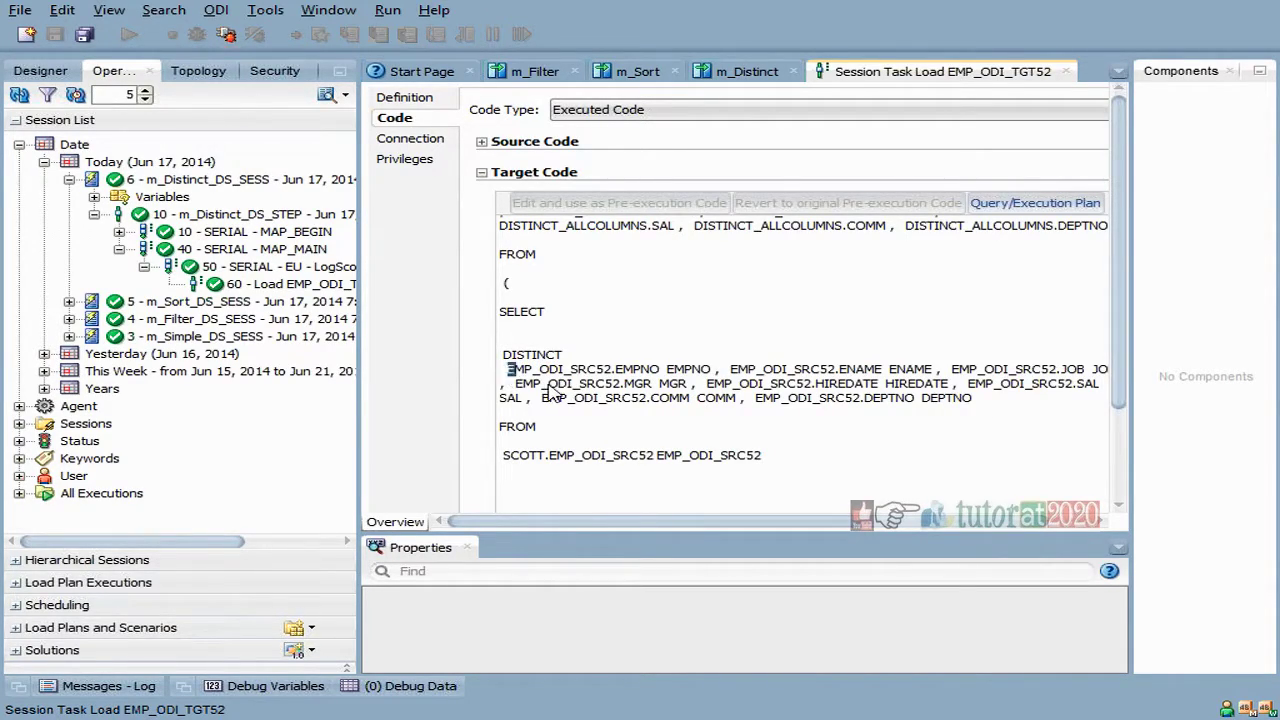
drag(510, 369, 1000, 403)
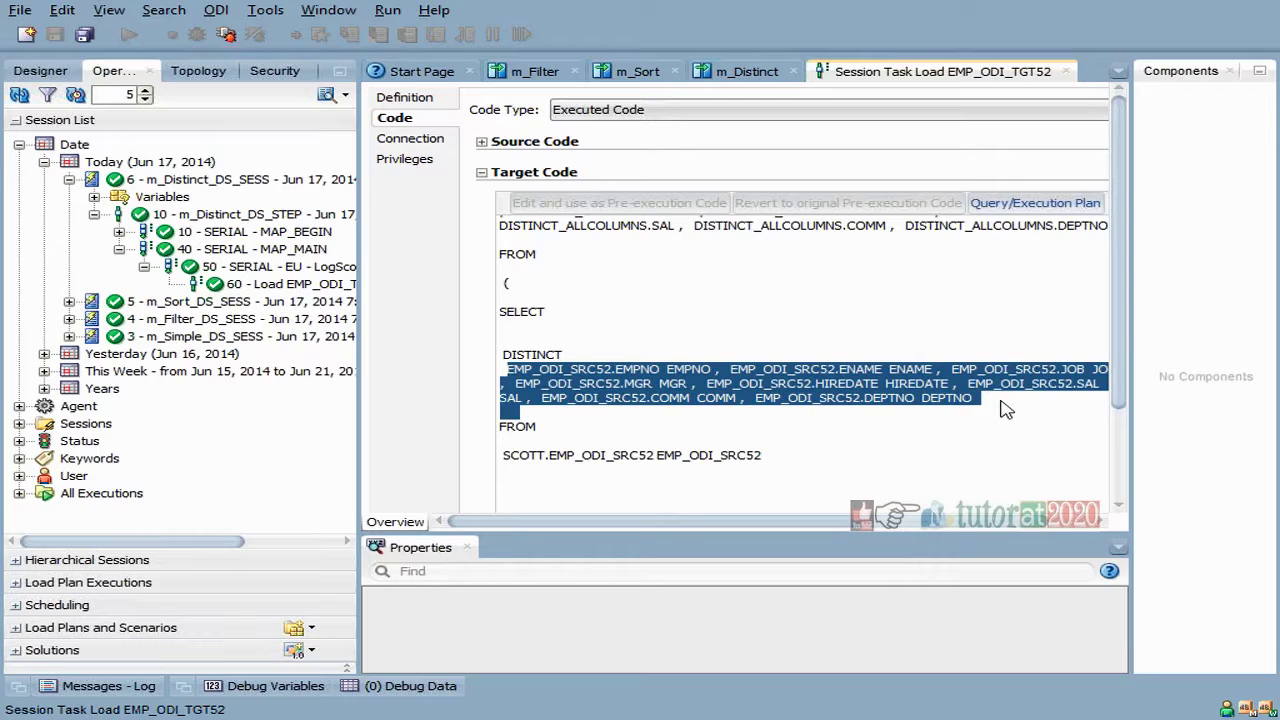
click(746, 430)
scroll(745, 432, down, 2)
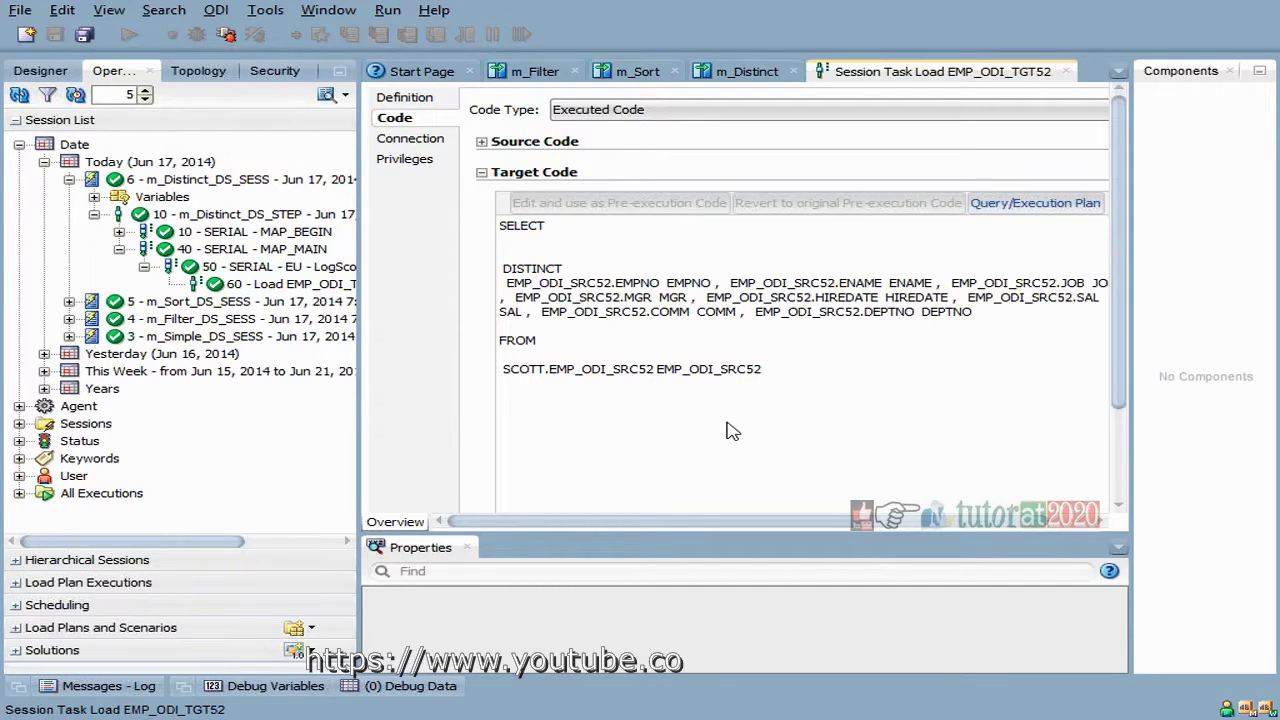
Step: Highlight the inner SELECT DISTINCT subquery and the INSERT INTO SCOTT.EMP_ODI_TGT52 clause to trace how rows reach the target
scroll(731, 430, up, 2)
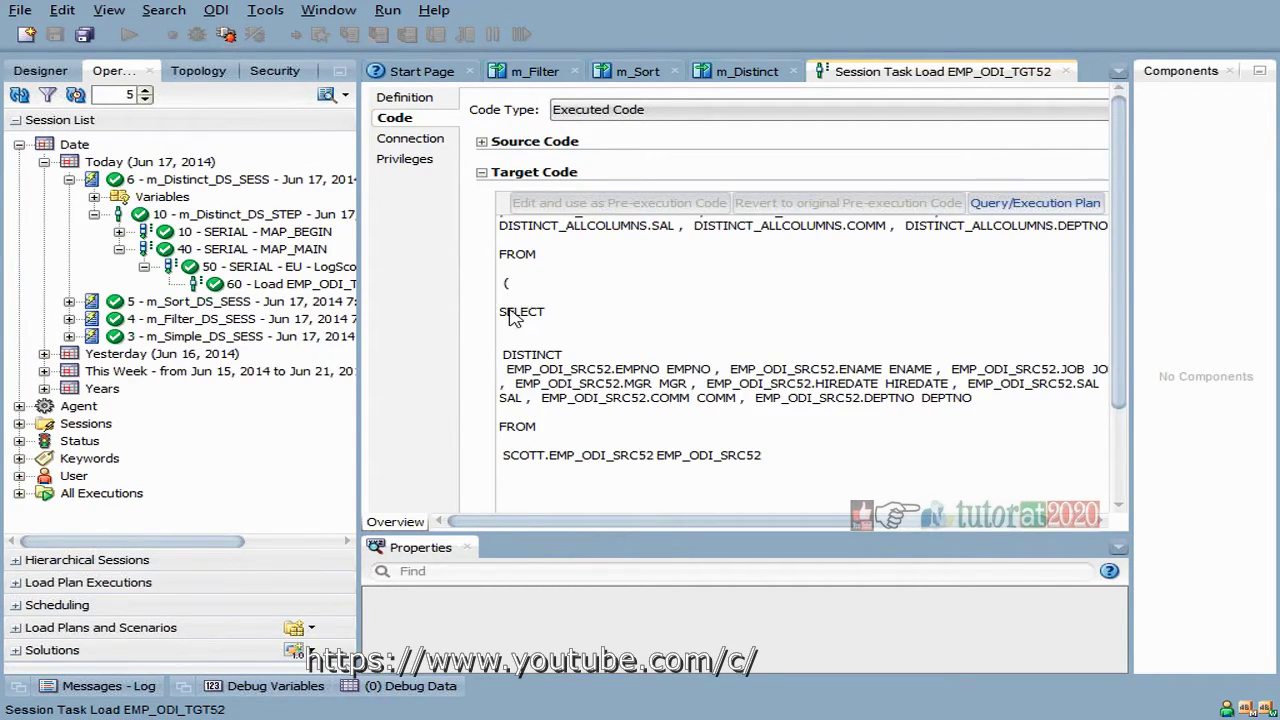
drag(502, 312, 745, 480)
scroll(725, 416, up, 3)
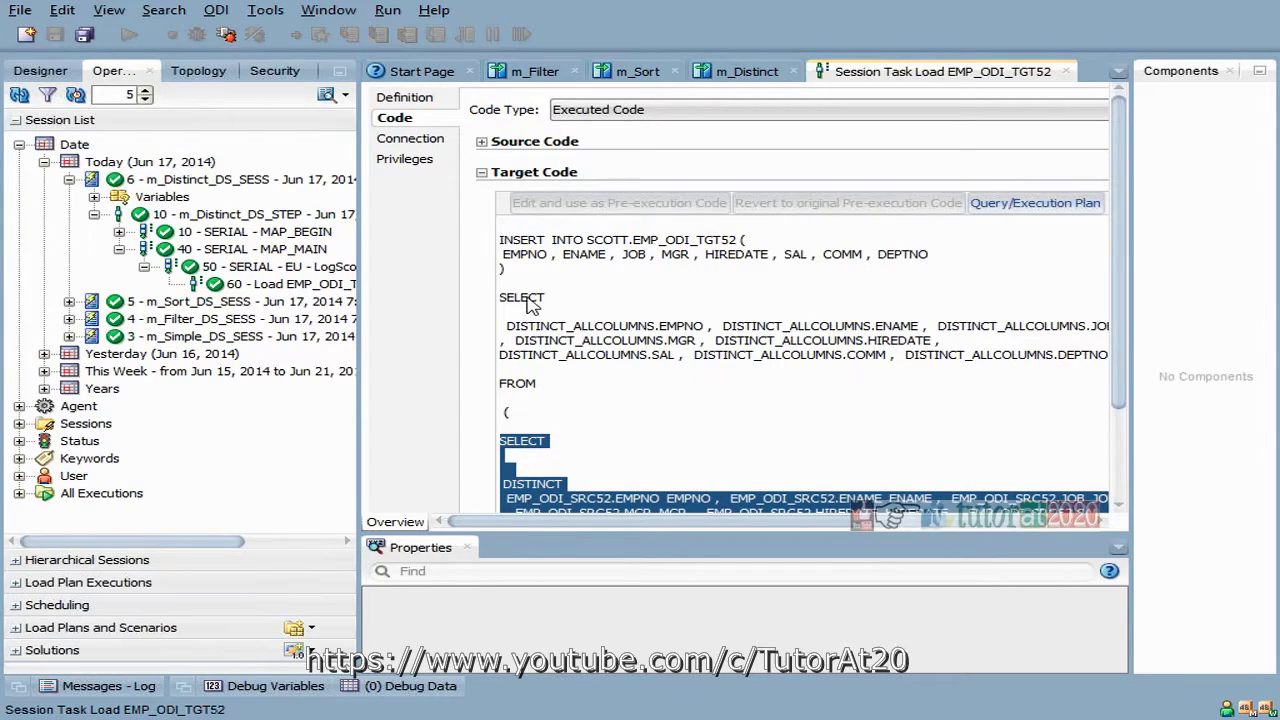
drag(503, 240, 975, 262)
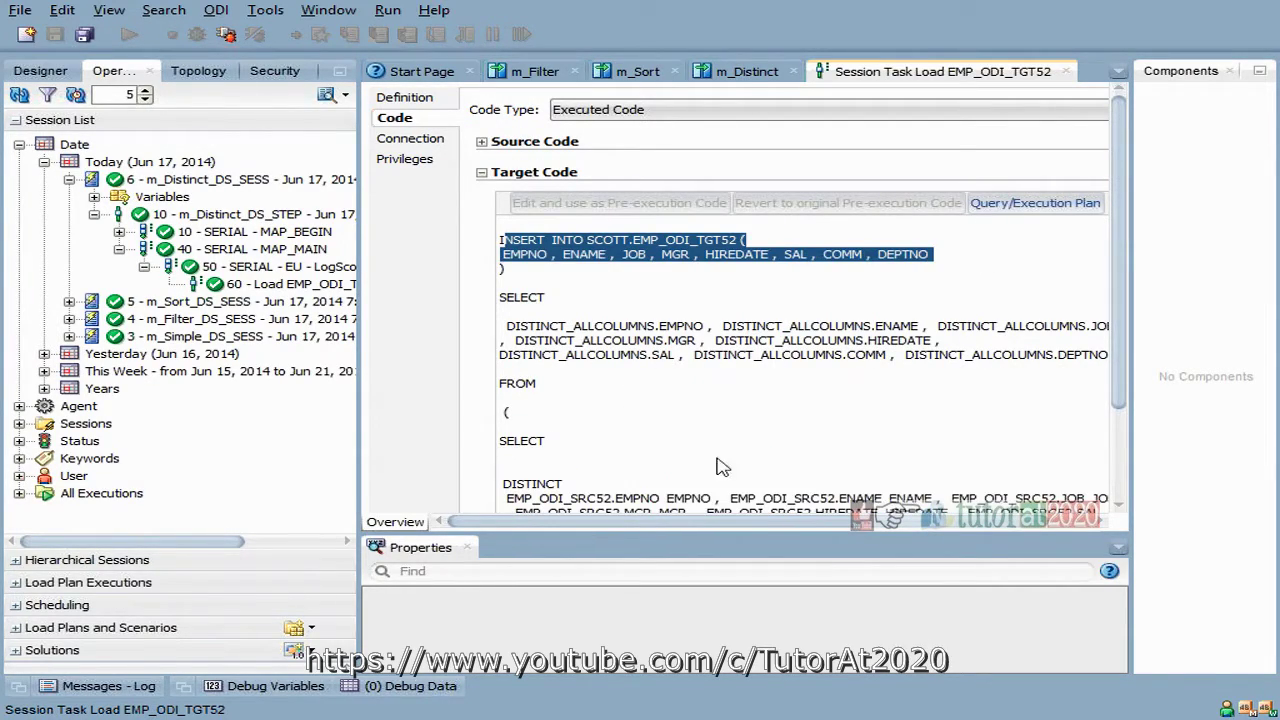
Step: Copy the target table name EMP_ODI_TGT52 from the INSERT statement and use it as the SQL Developer worksheet's select * query table
click(740, 250)
drag(633, 241, 738, 246)
key(ctrl+c)
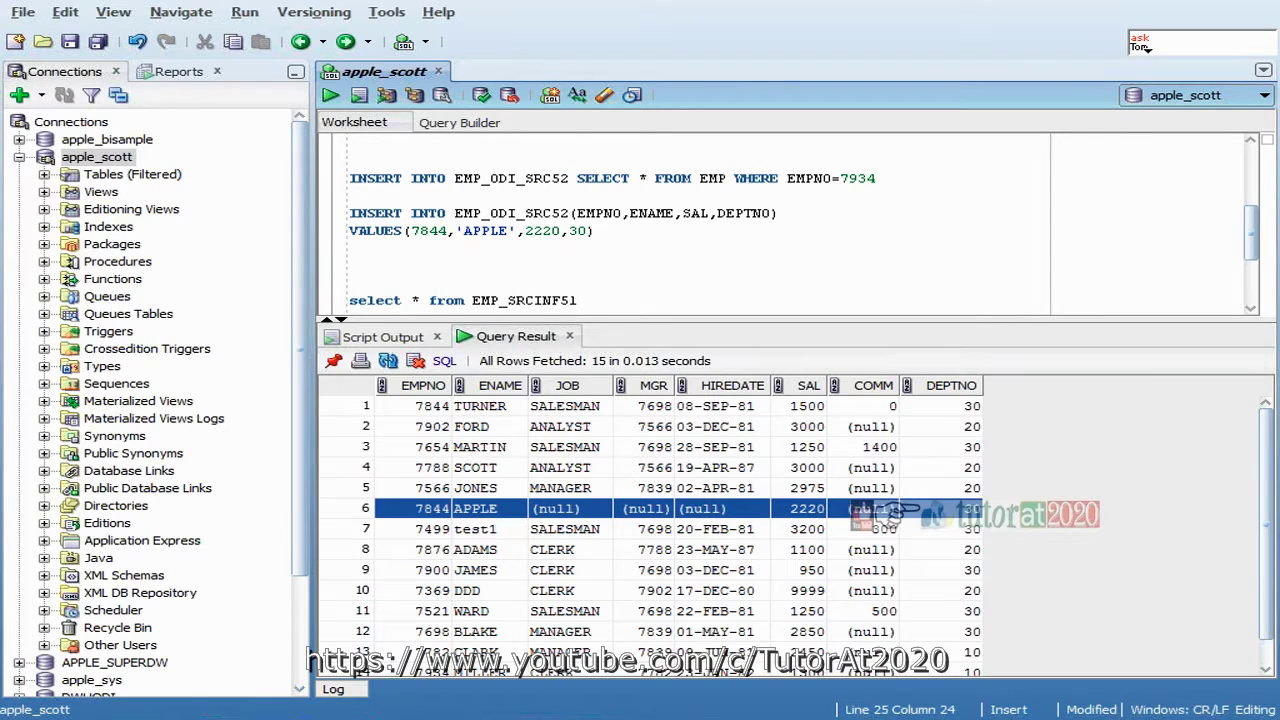
scroll(680, 220, down, 3)
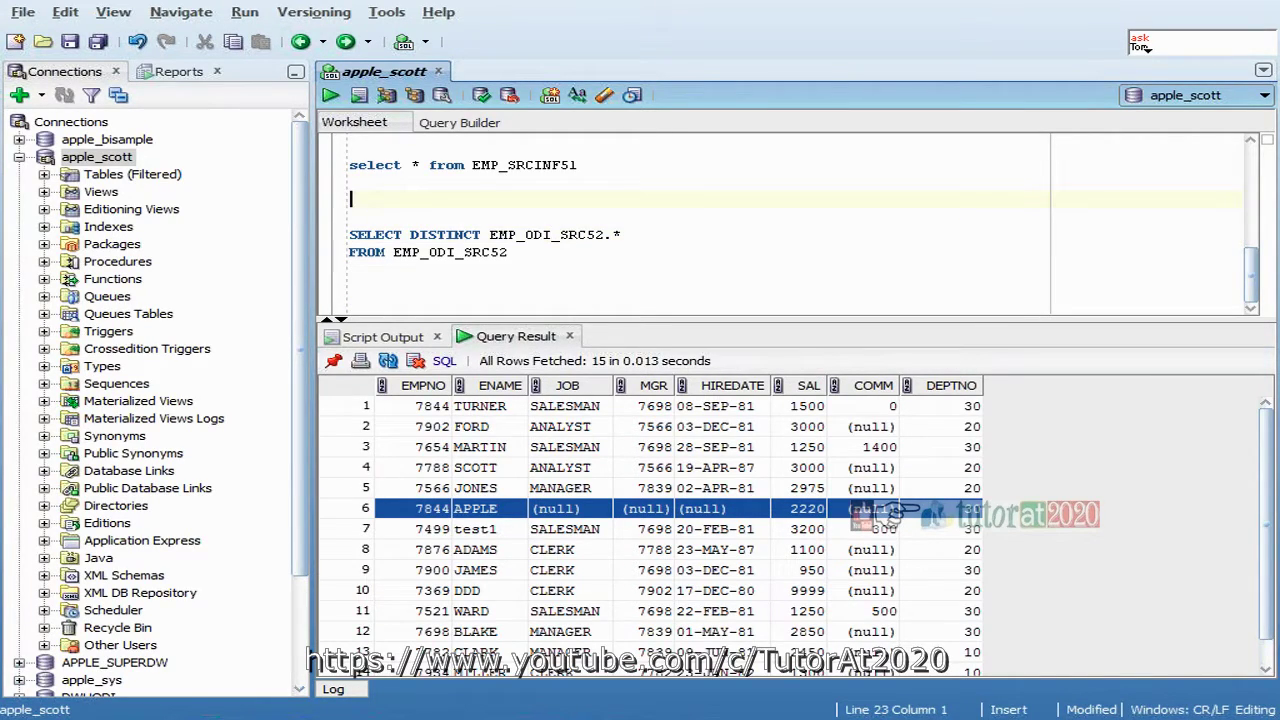
double_click(524, 165)
key(ctrl+v)
Step: Run only the select * from EMP_ODI_TGT52 query on the apple_scott connection
key(ctrl+shift+Left)
key(ctrl+shift+Left)
key(ctrl+shift+Left)
key(ctrl+shift+Left)
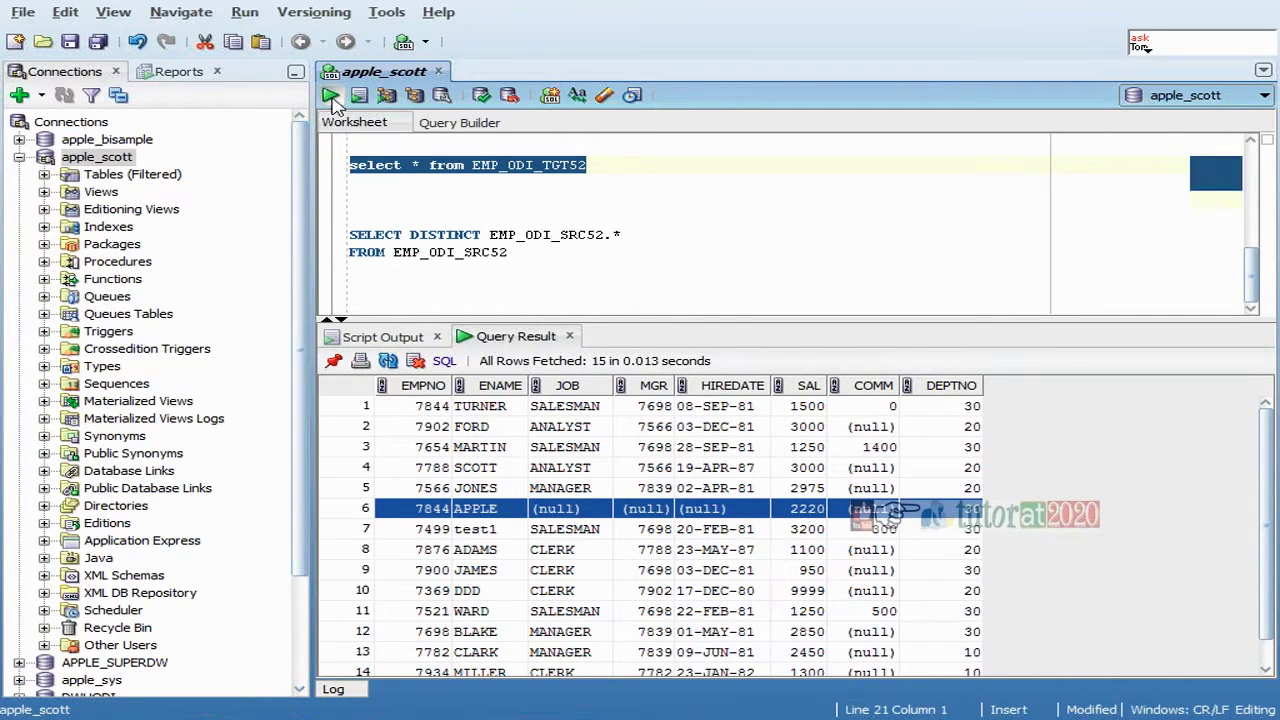
click(331, 97)
Step: Enlarge the query result area and go through the EMP_ODI_TGT52 rows to check for duplicate employees, then shrink the area again
drag(700, 318, 748, 213)
click(428, 586)
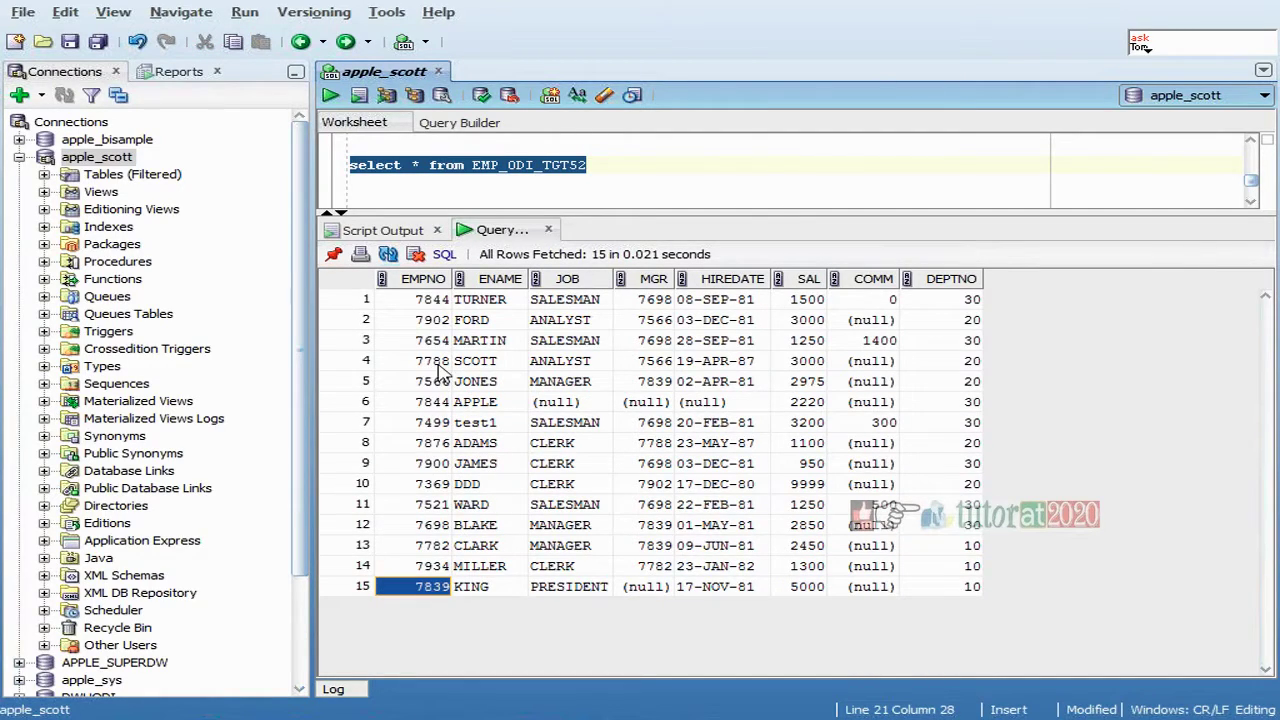
key(Up)
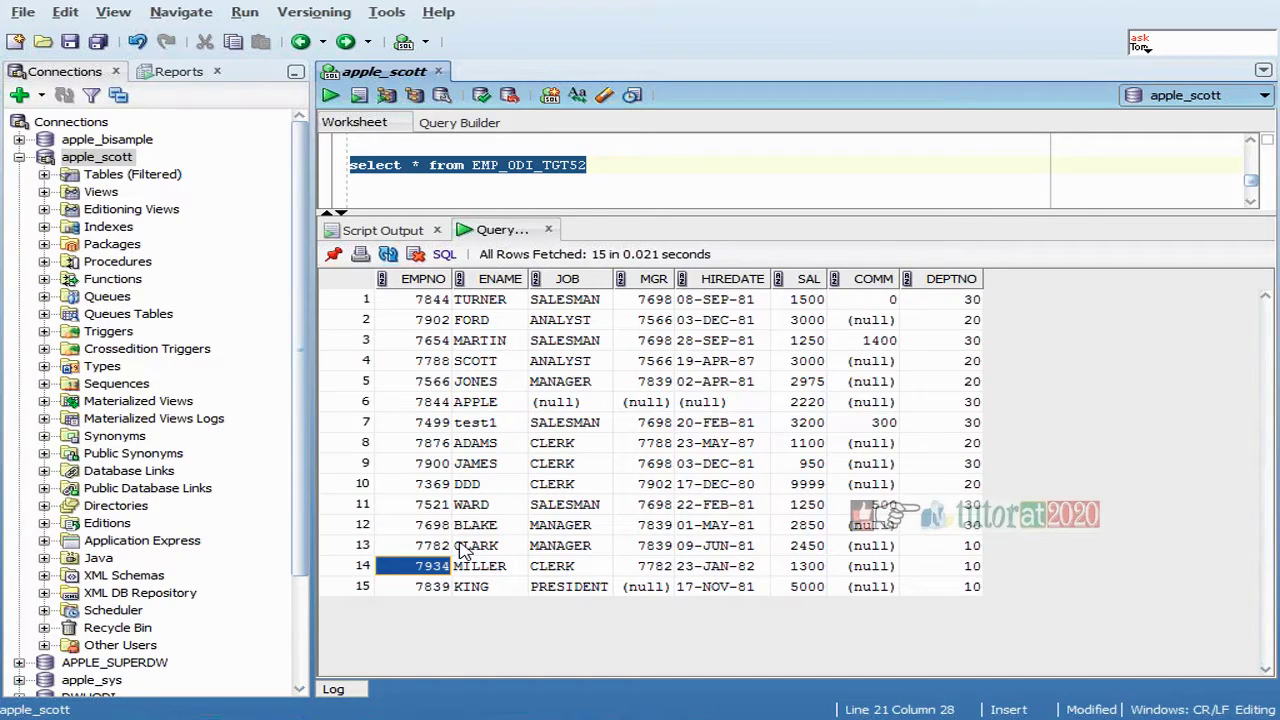
key(Up)
key(Up)
key(Up)
key(Up)
key(Up)
key(Up)
key(Up)
key(Up)
key(Up)
key(Down)
key(Up)
key(Up)
key(Up)
key(Up)
key(Up)
key(Right)
key(Down)
key(Down)
key(Down)
key(Down)
key(Down)
key(Left)
key(Down)
key(Down)
key(ctrl+End)
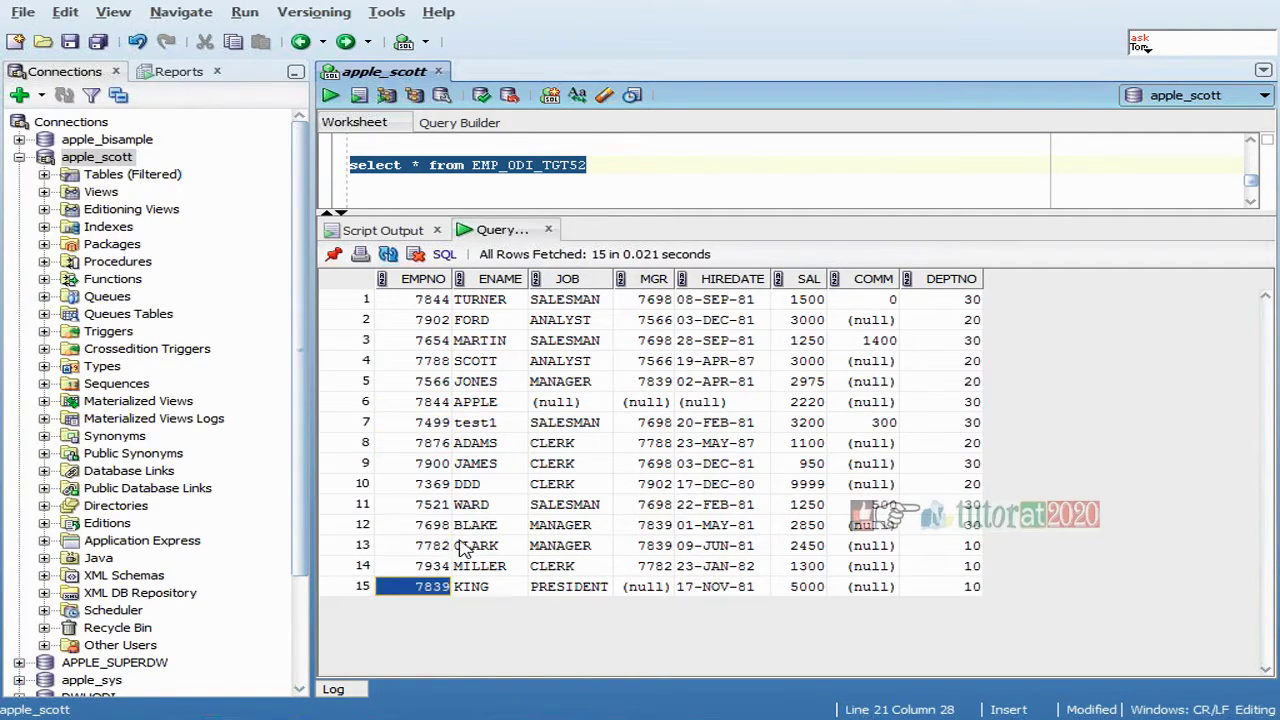
drag(797, 214, 854, 497)
click(351, 395)
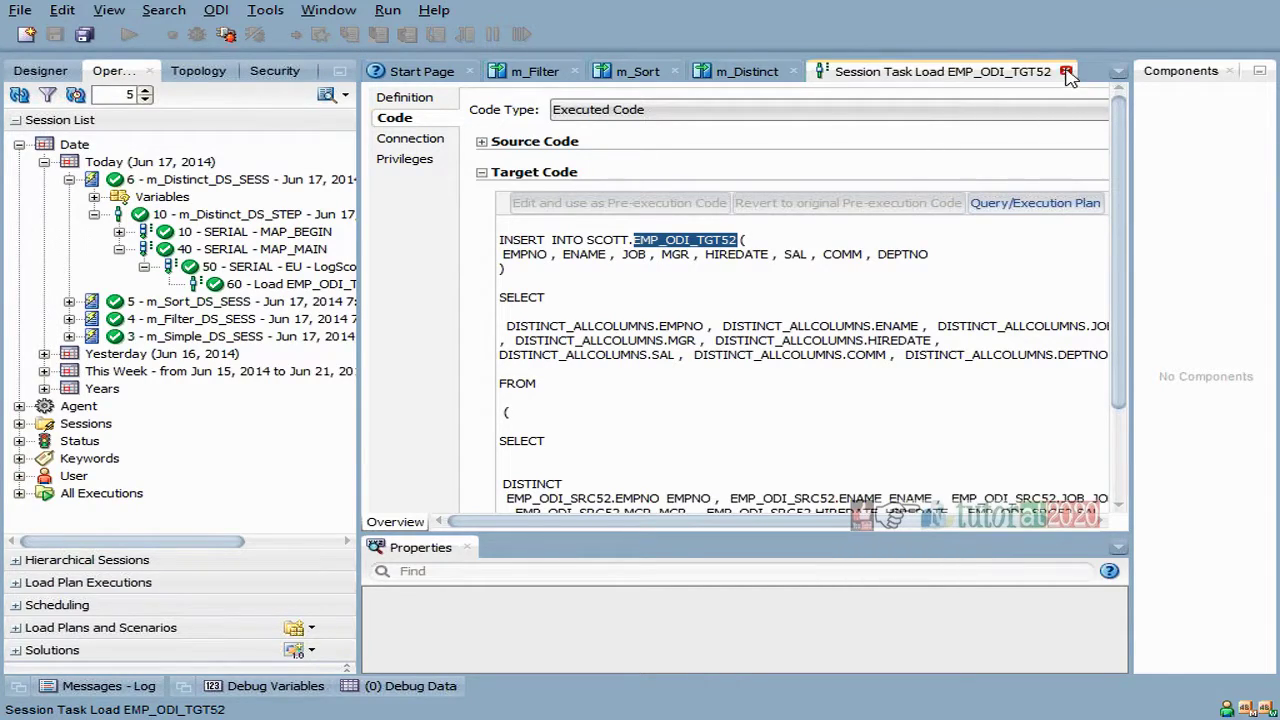
Step: In ODI Studio, close the session task, return to the logical diagram of m_Distinct and widen the editor area
click(1066, 72)
click(603, 397)
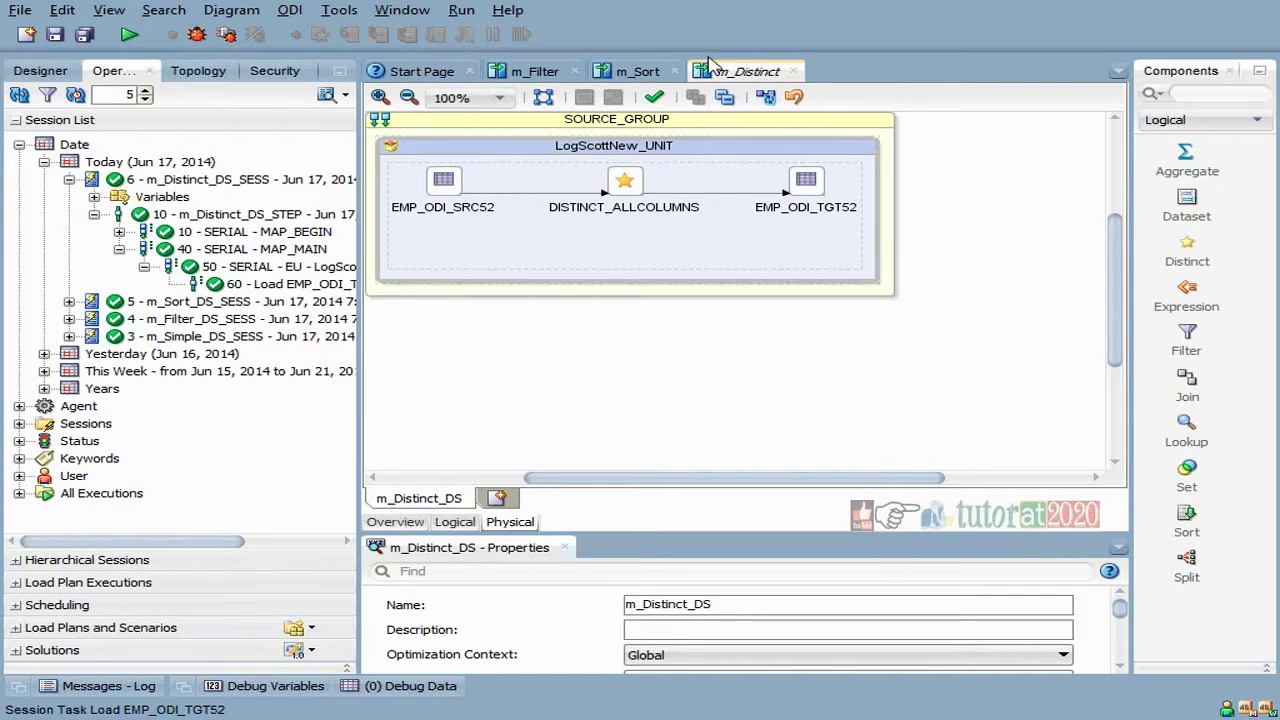
click(452, 522)
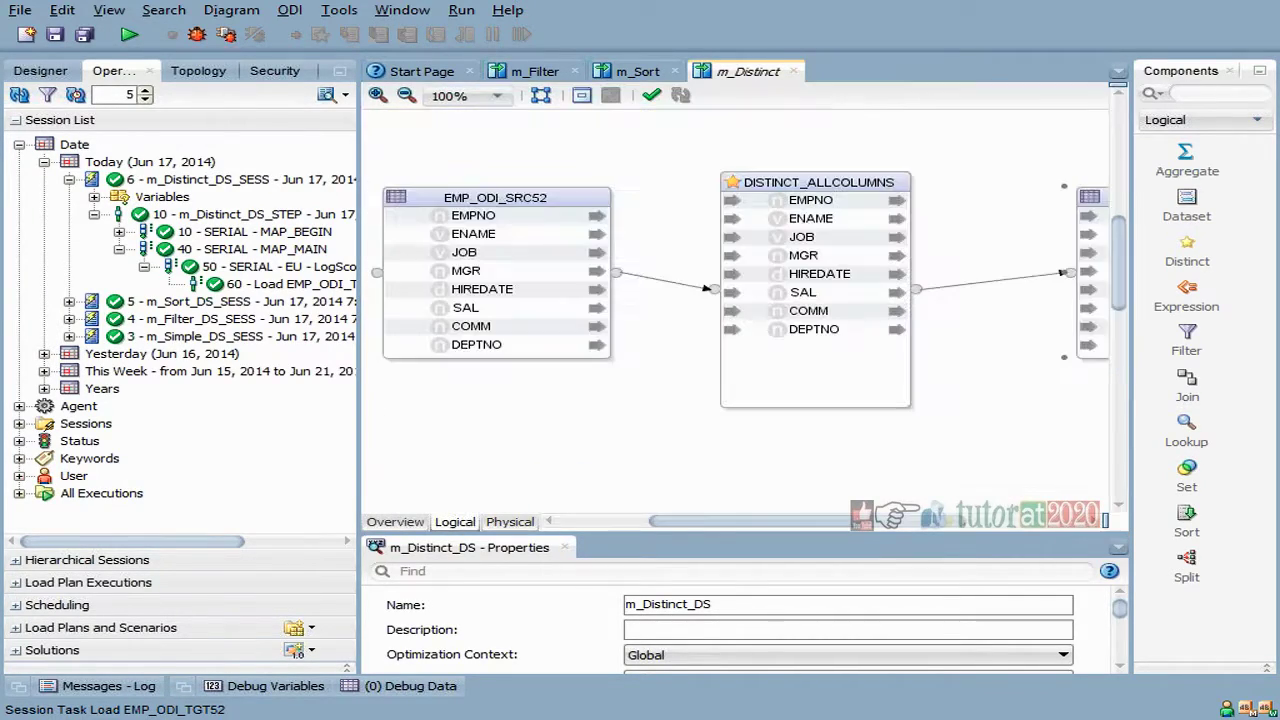
drag(357, 343, 232, 343)
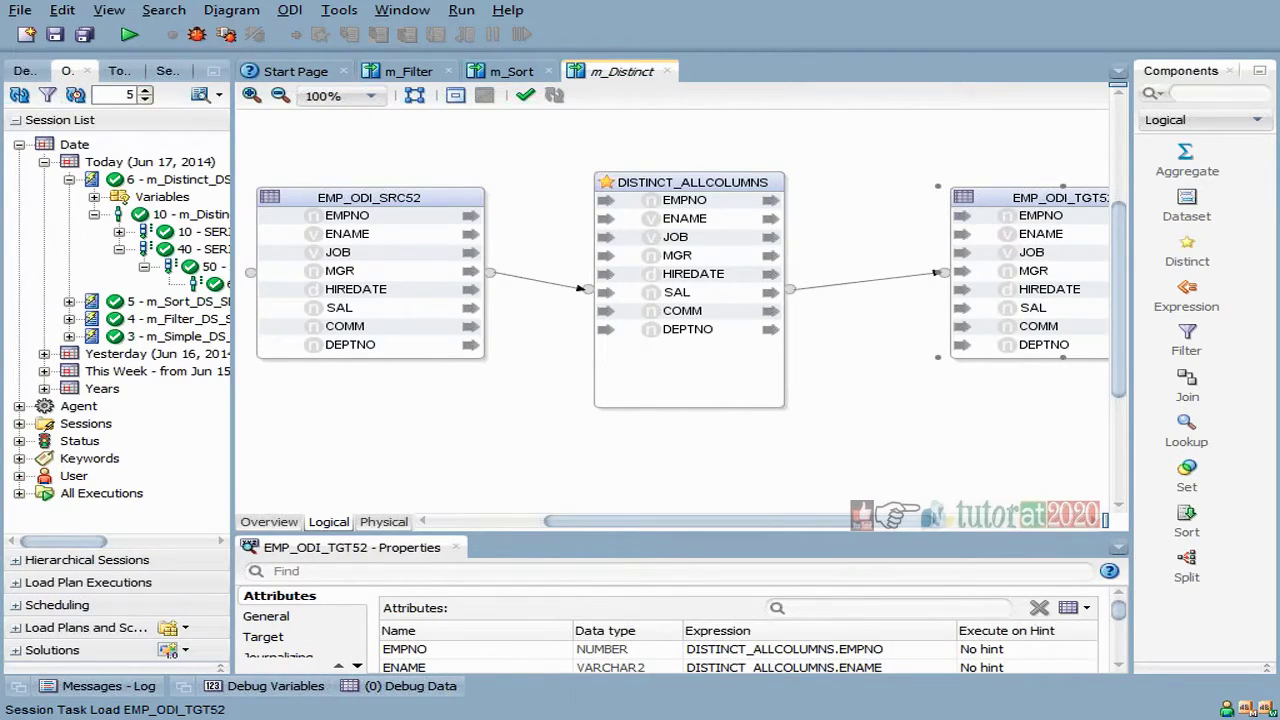
Step: Inspect the SAL attribute and check the general properties of DISTINCT_ALLCOLUMNS in an enlarged properties area
click(661, 204)
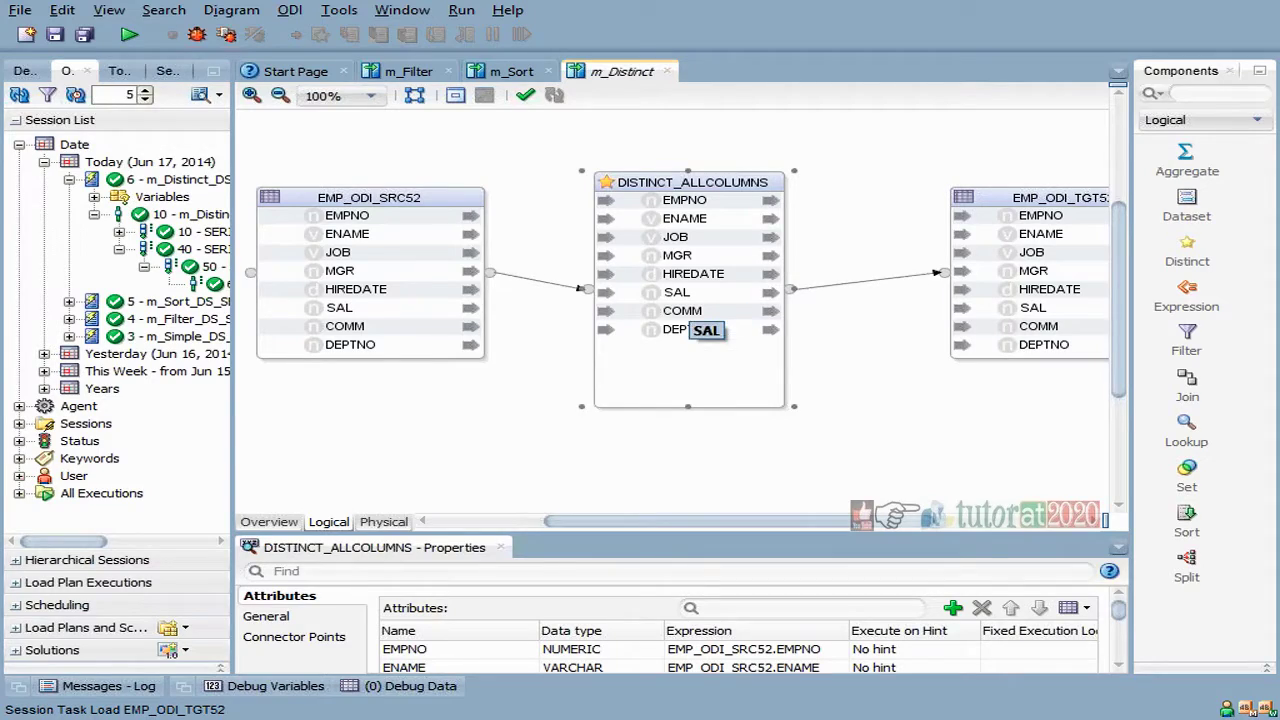
click(680, 292)
click(688, 370)
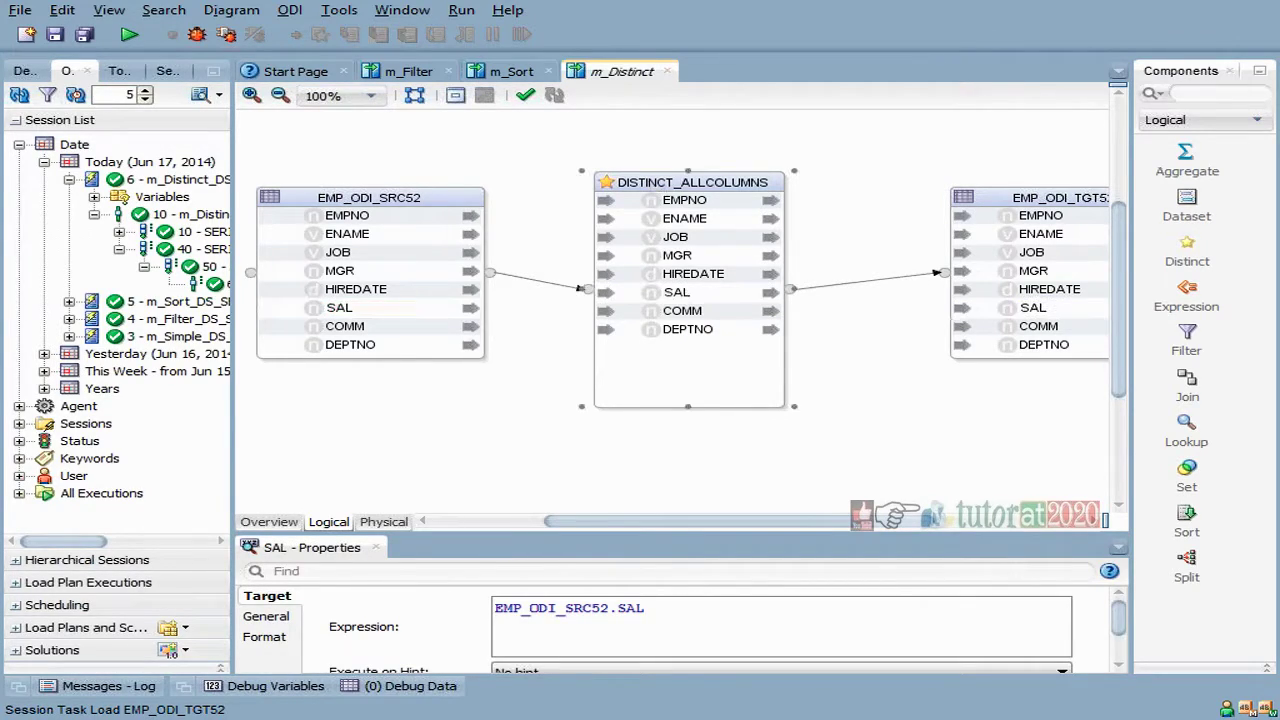
drag(692, 467, 692, 340)
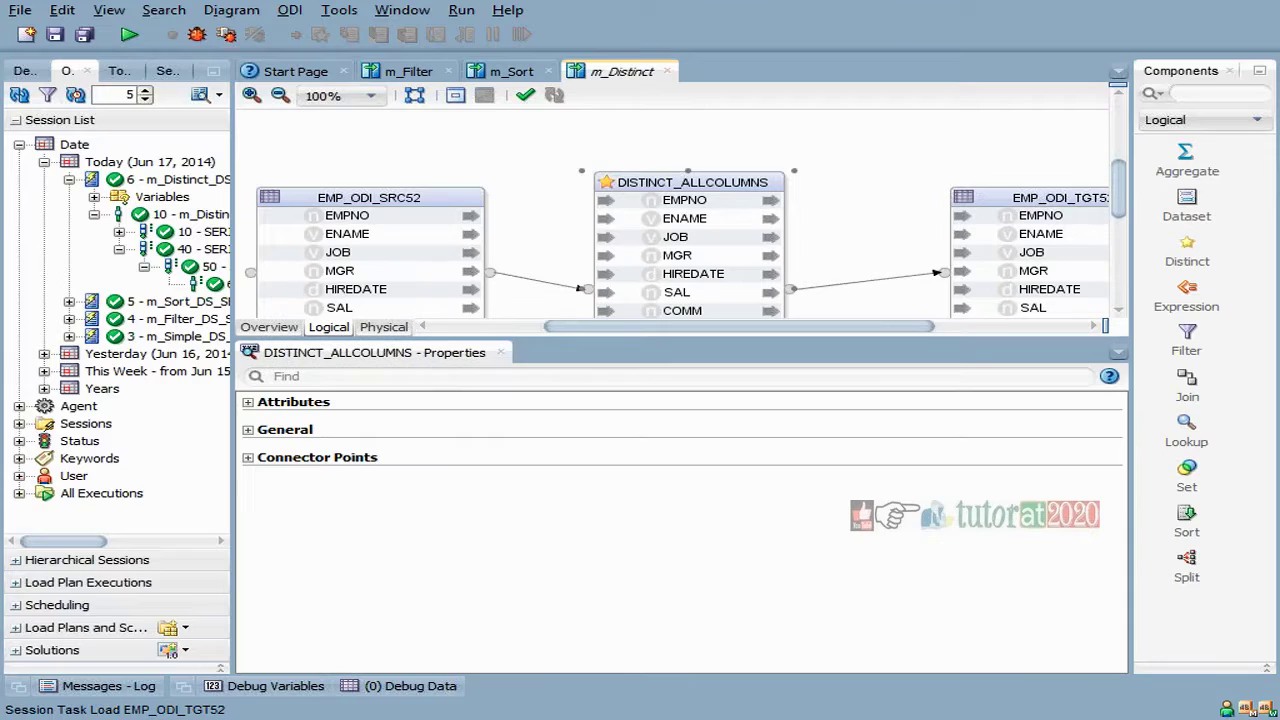
click(248, 432)
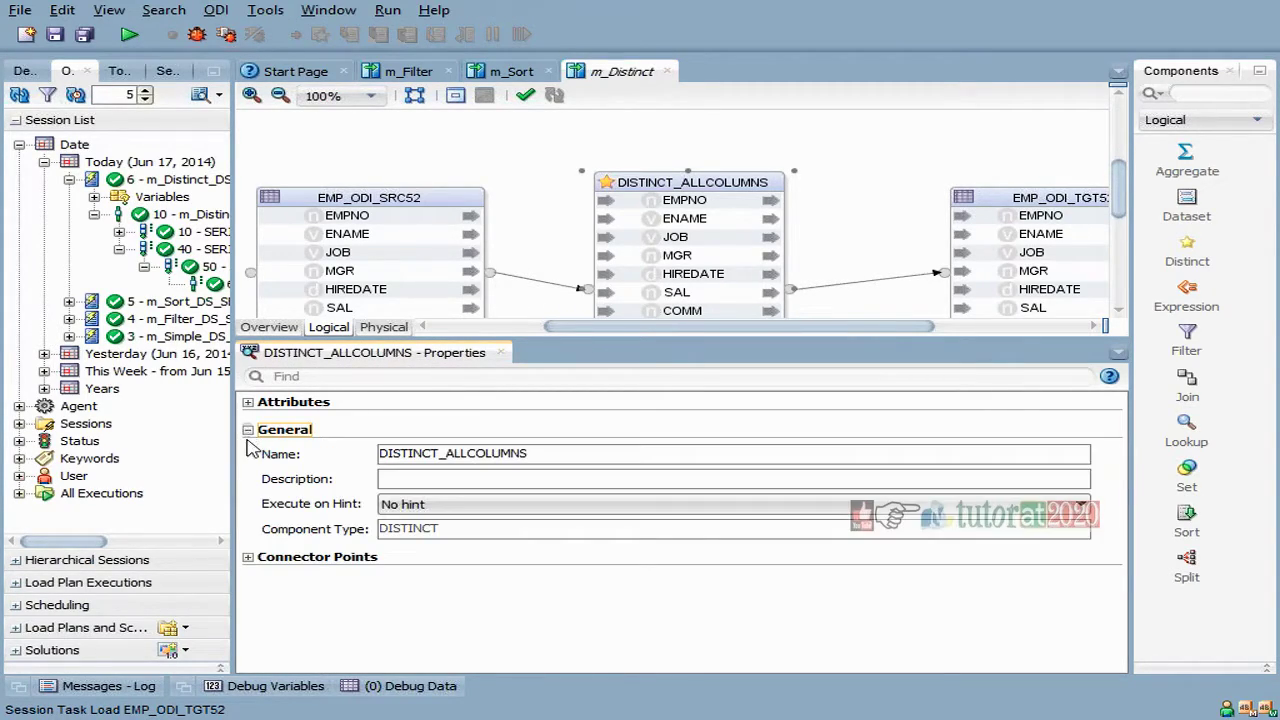
click(248, 429)
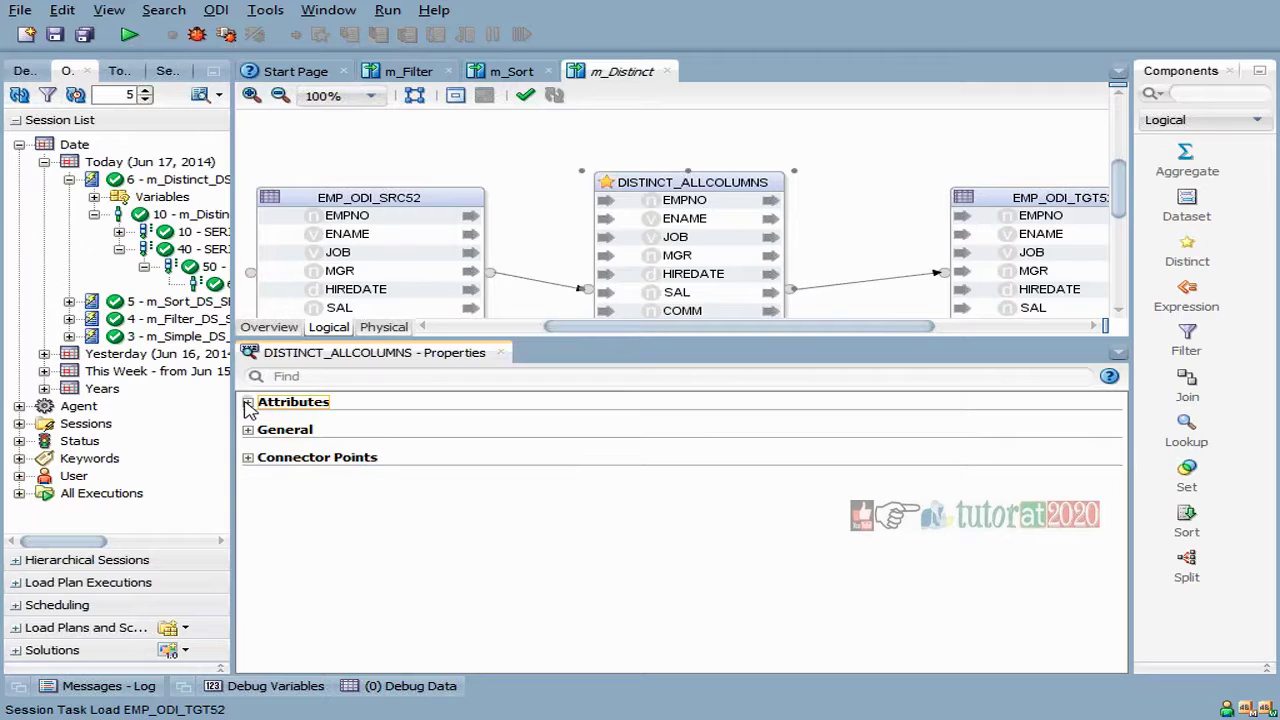
Step: List the attributes of DISTINCT_ALLCOLUMNS and examine the data type and expression of COMM
click(248, 402)
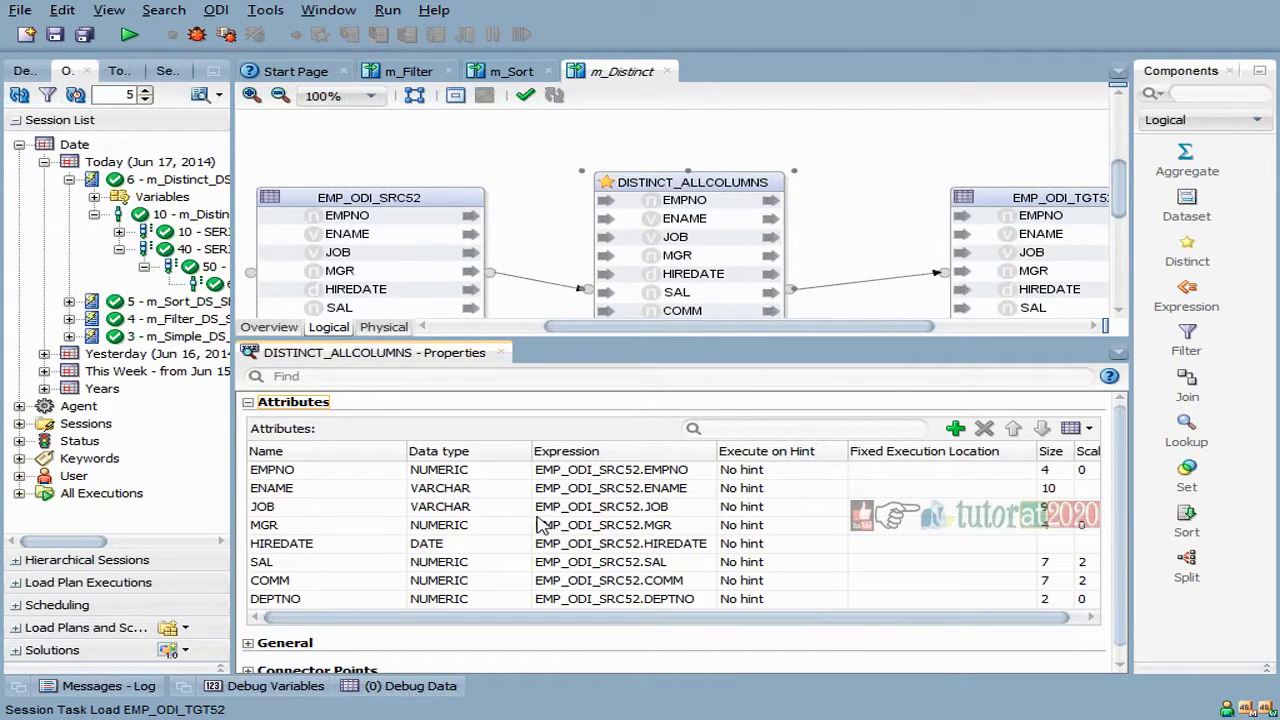
click(316, 583)
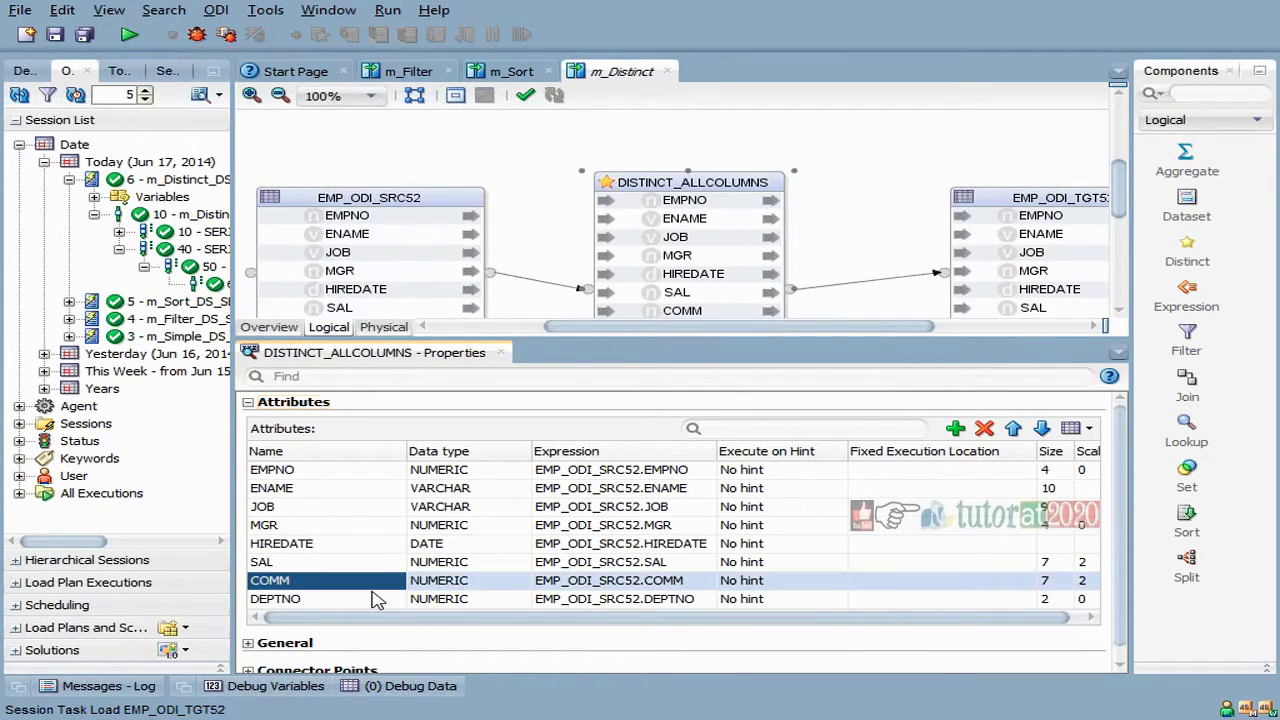
click(487, 586)
click(590, 590)
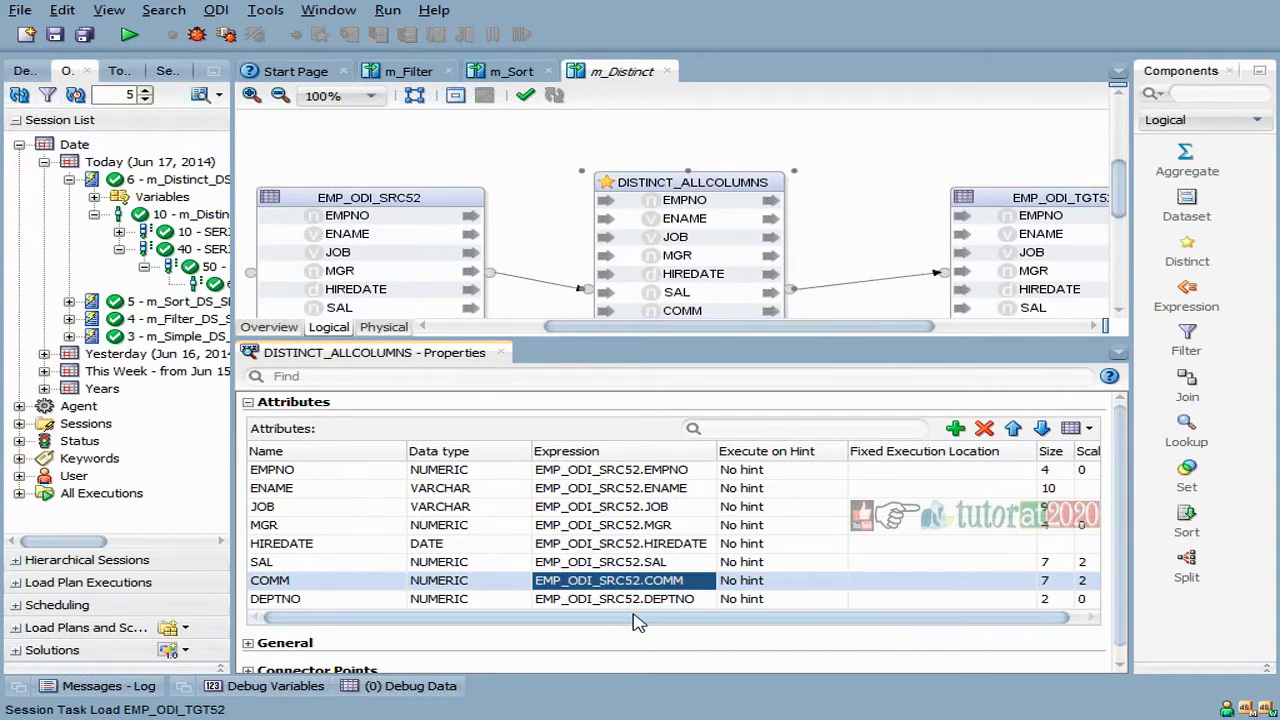
click(684, 311)
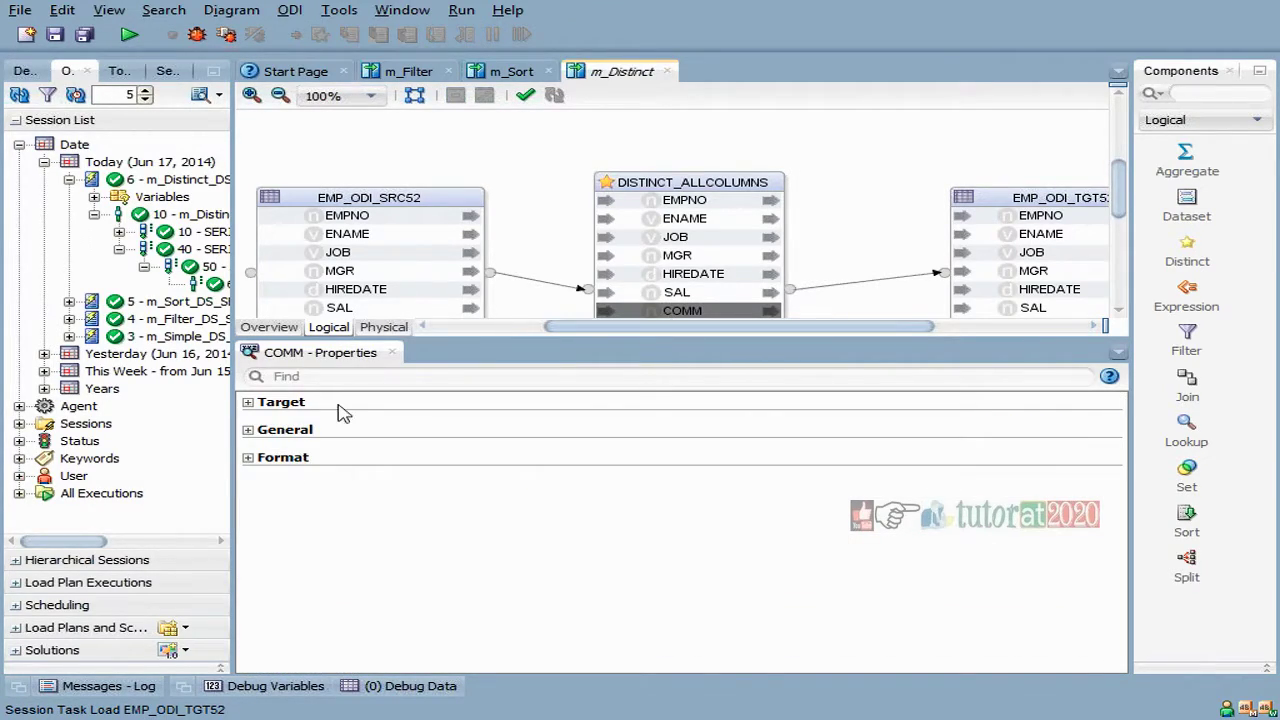
click(692, 182)
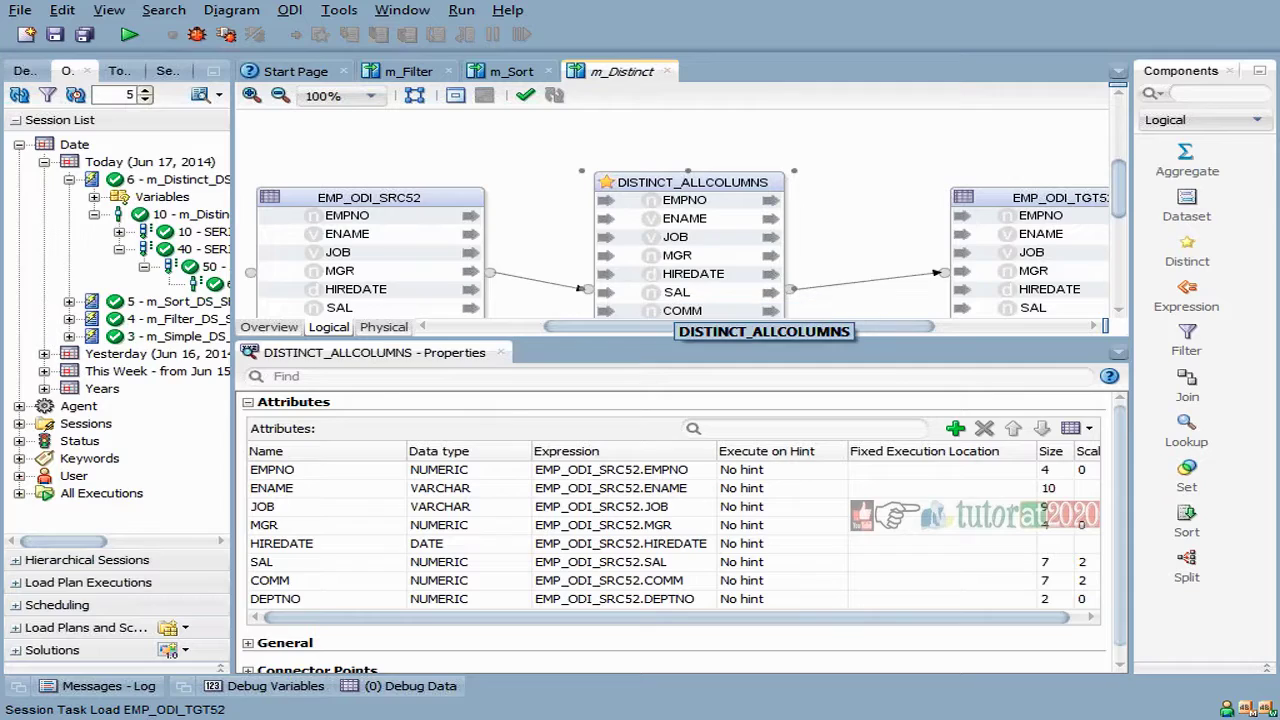
Step: Set the expression of COMM in DISTINCT_ALLCOLUMNS to NVL(EMP_ODI_SRC52.COMM,0) and save the mapping
click(683, 311)
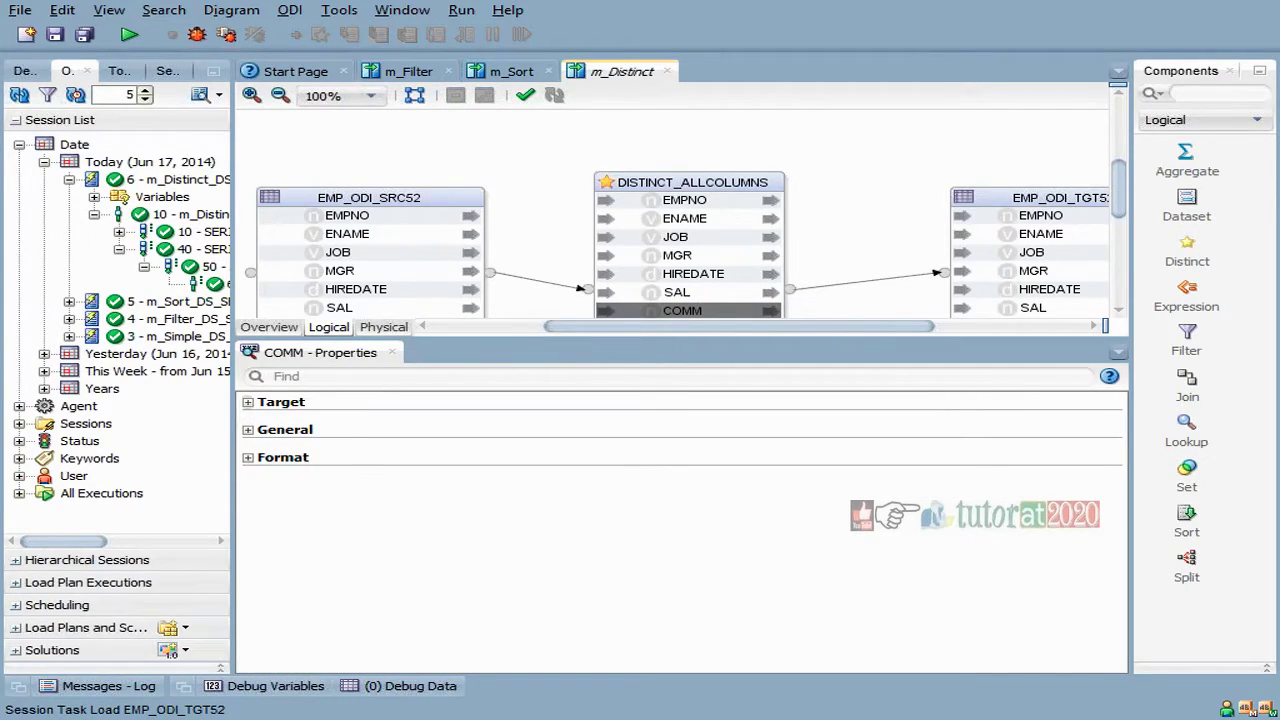
click(248, 401)
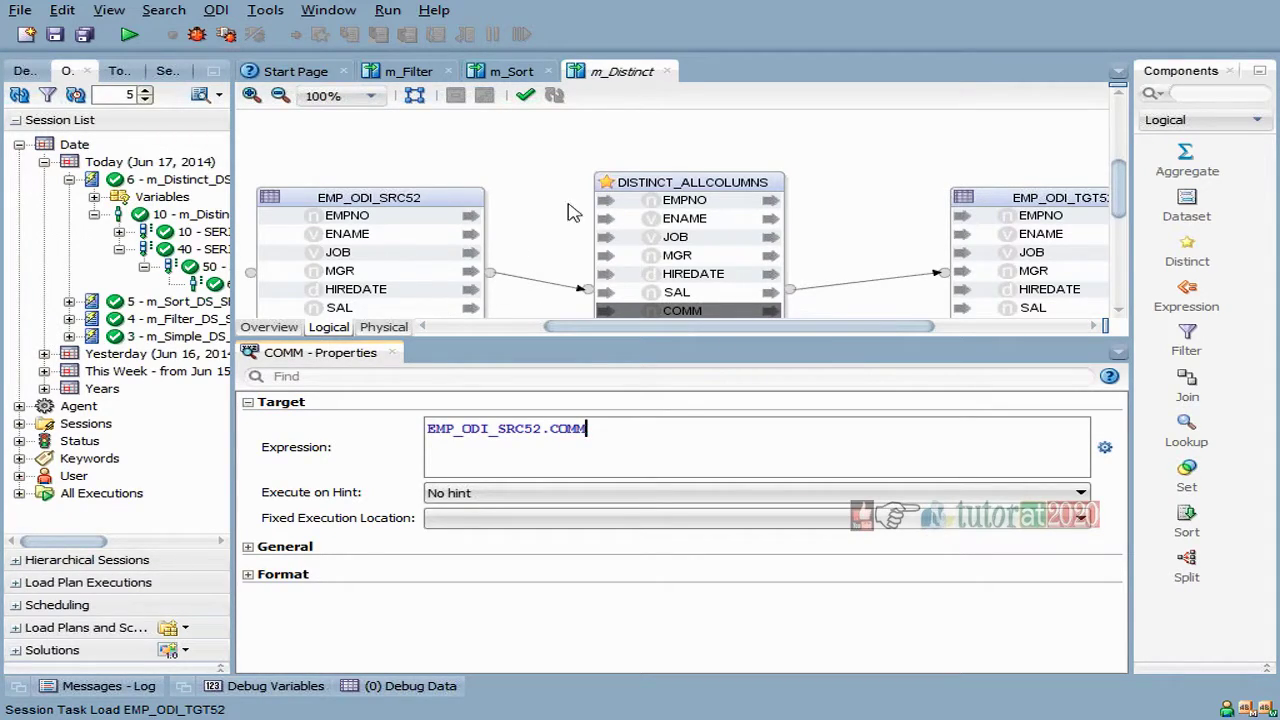
drag(607, 344, 610, 379)
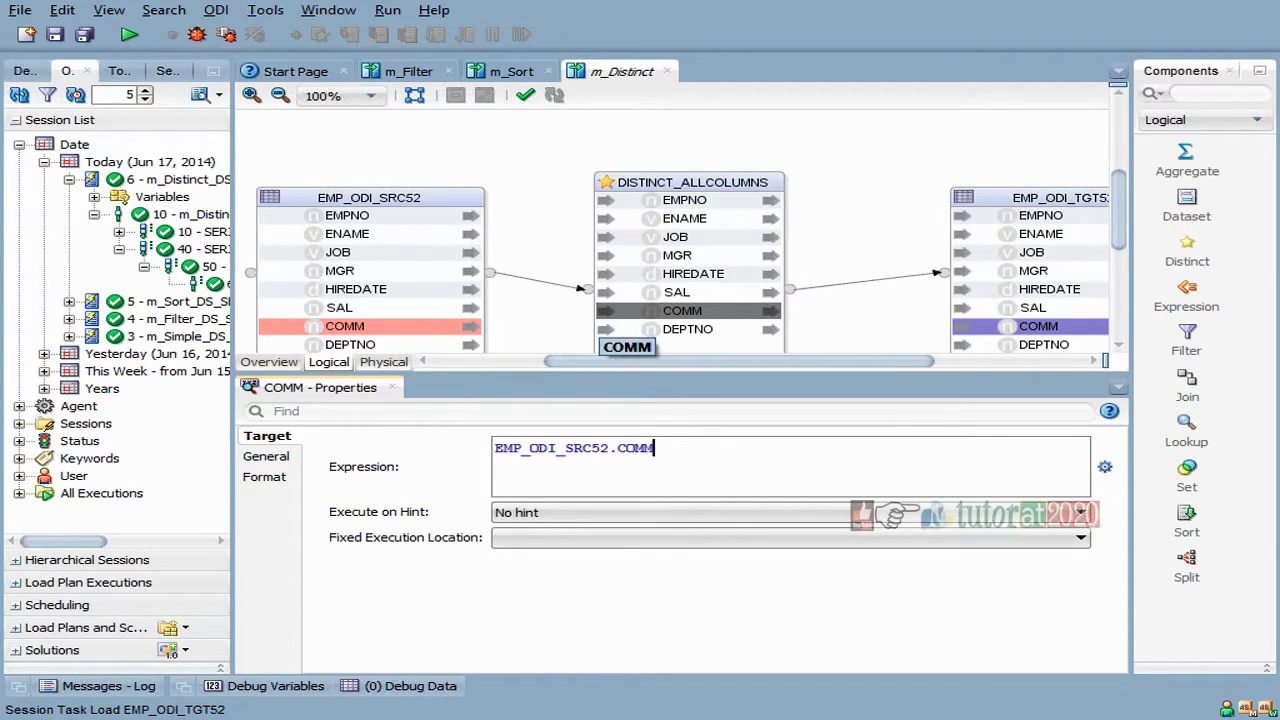
click(655, 448)
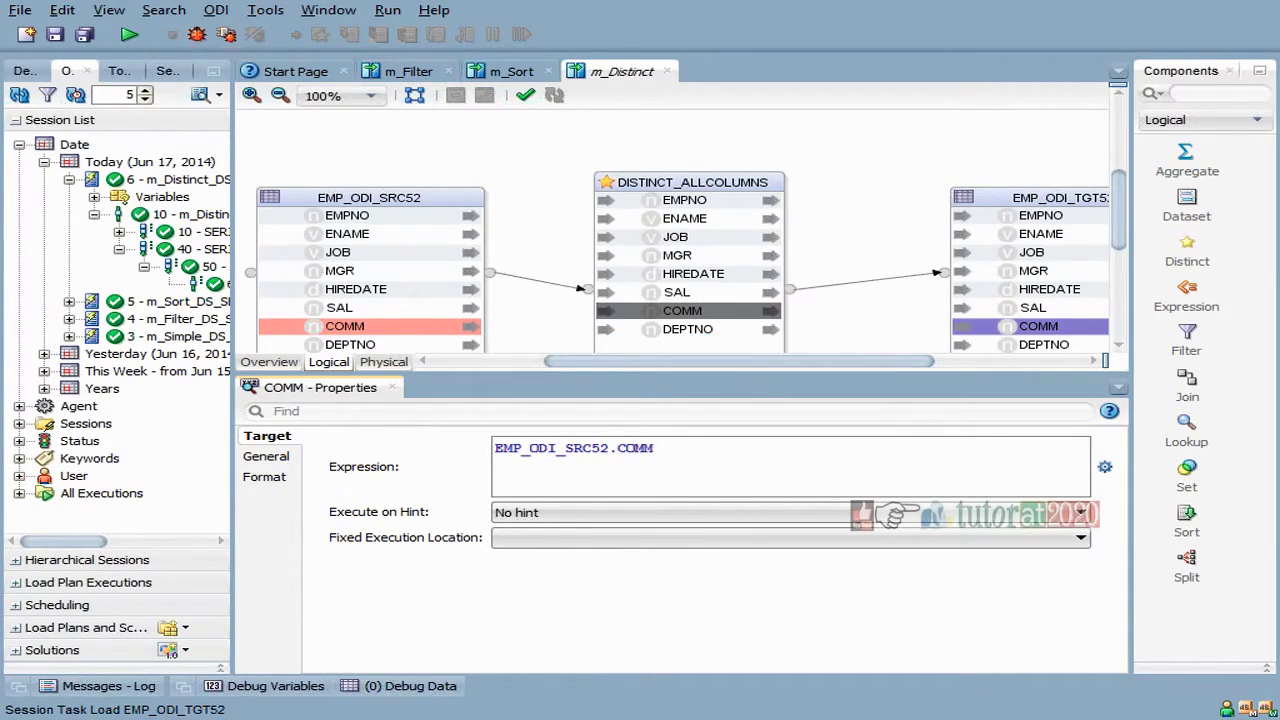
click(1105, 466)
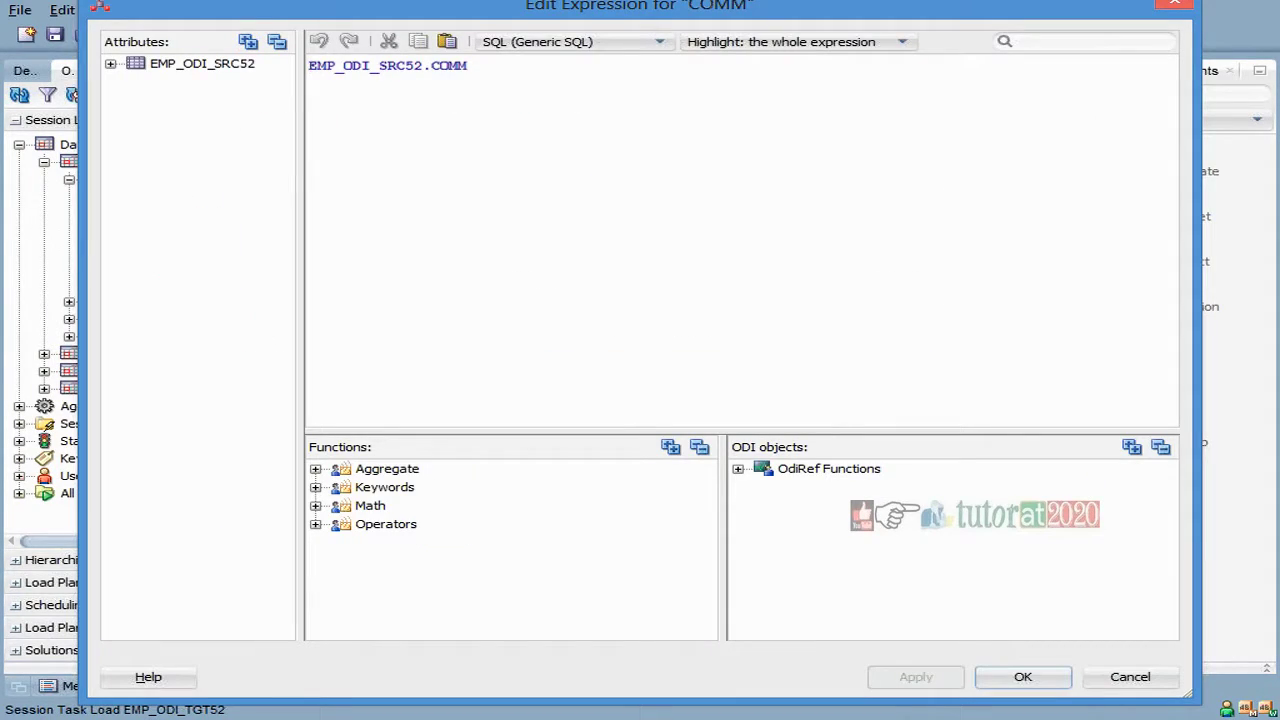
text(NVL()
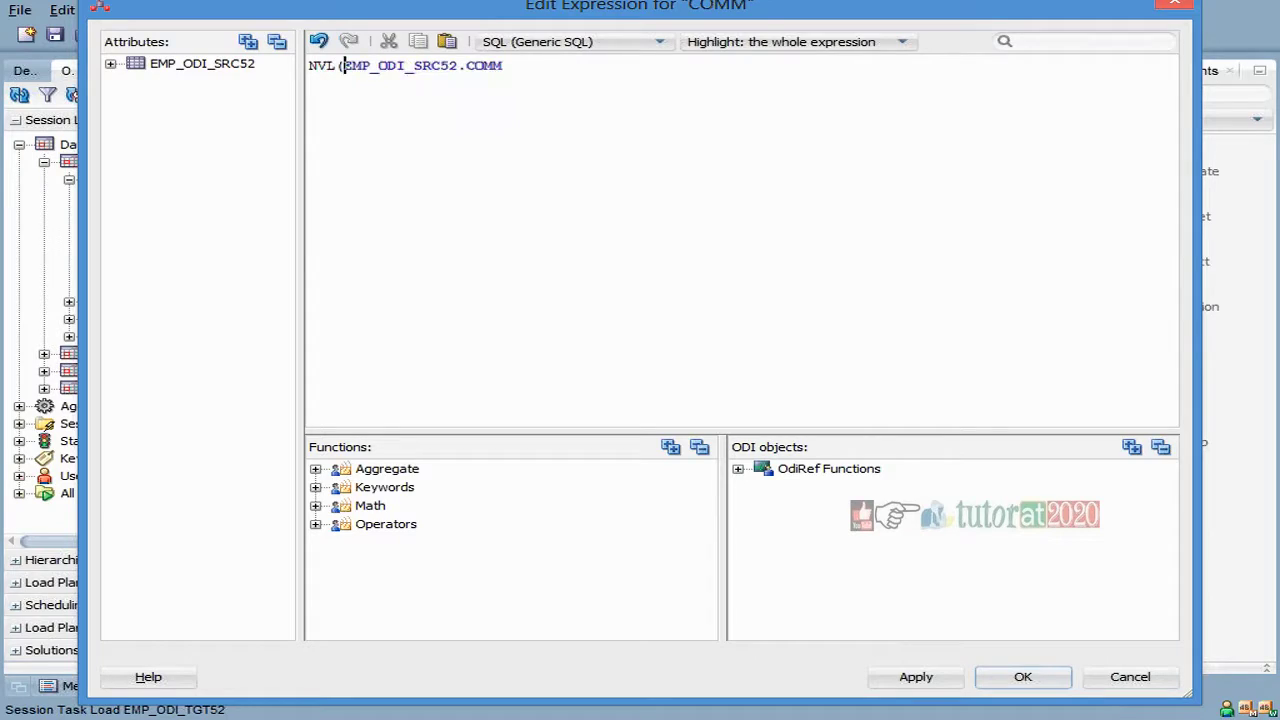
text(,0))
click(1018, 682)
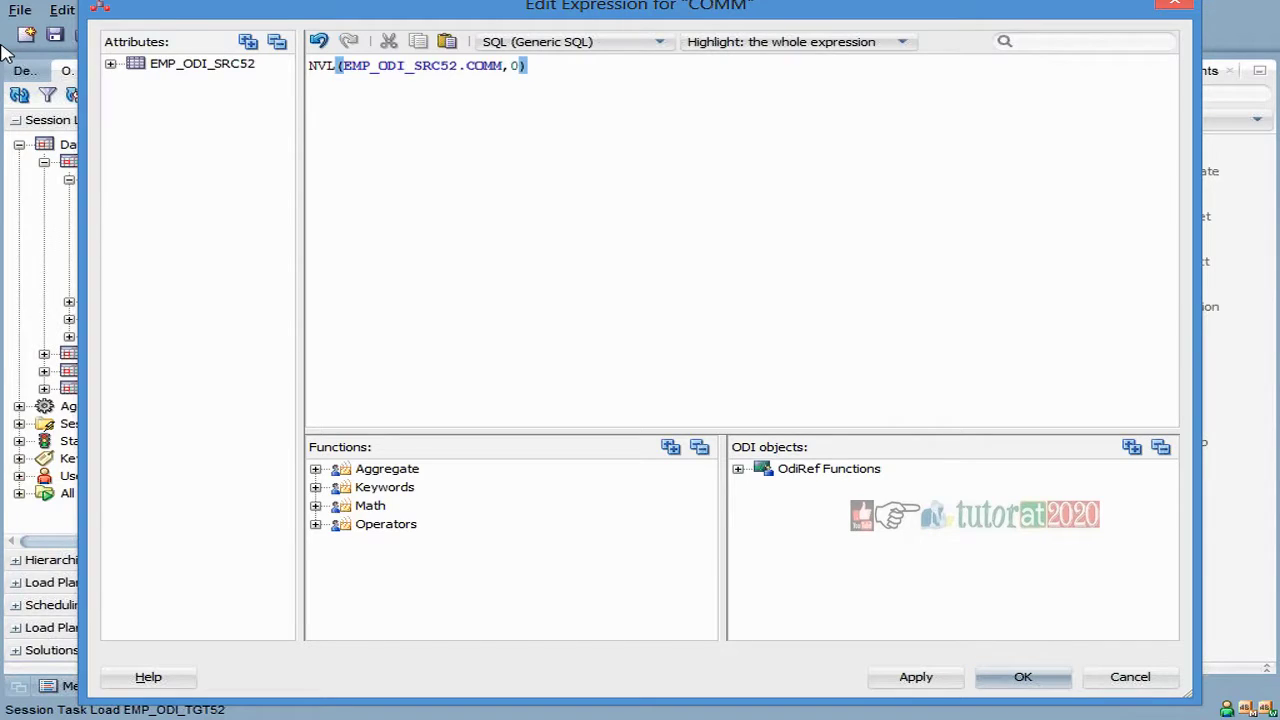
key(ctrl+s)
key(Up)
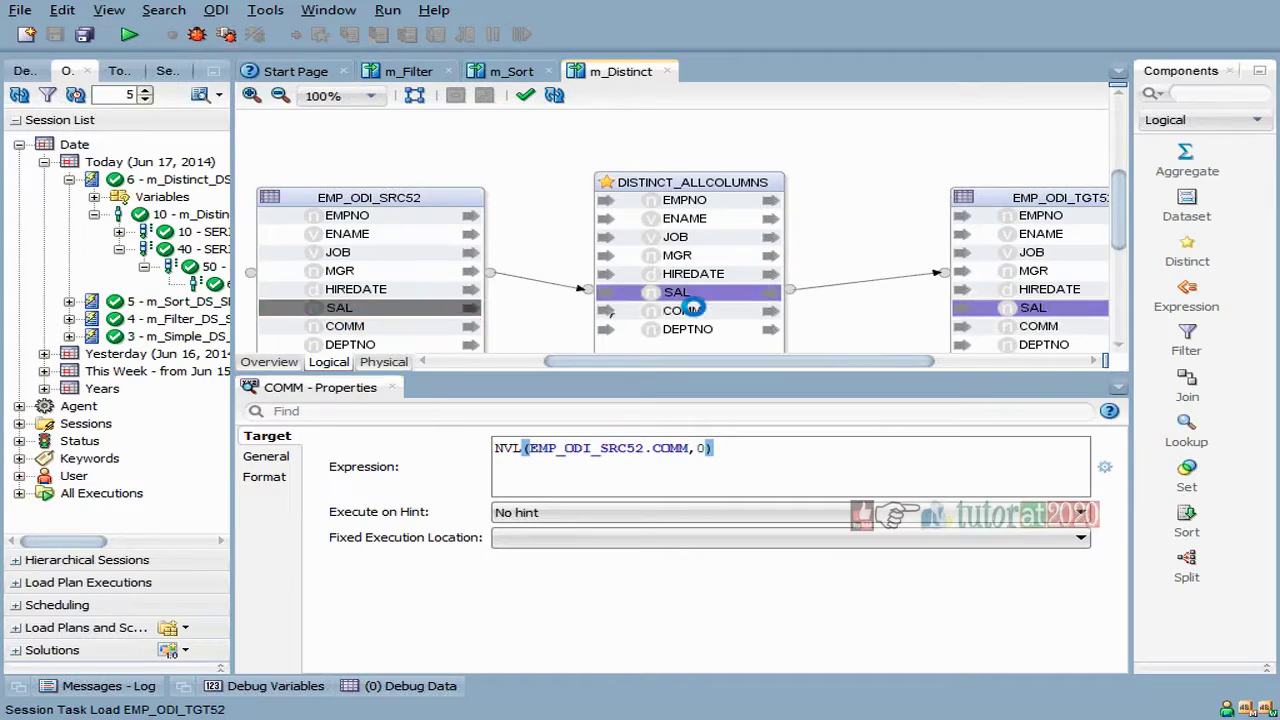
Step: Check COMM in DISTINCT_ALLCOLUMNS and in the target, and move EMP_ODI_TGT52 closer to the distinct component
click(611, 311)
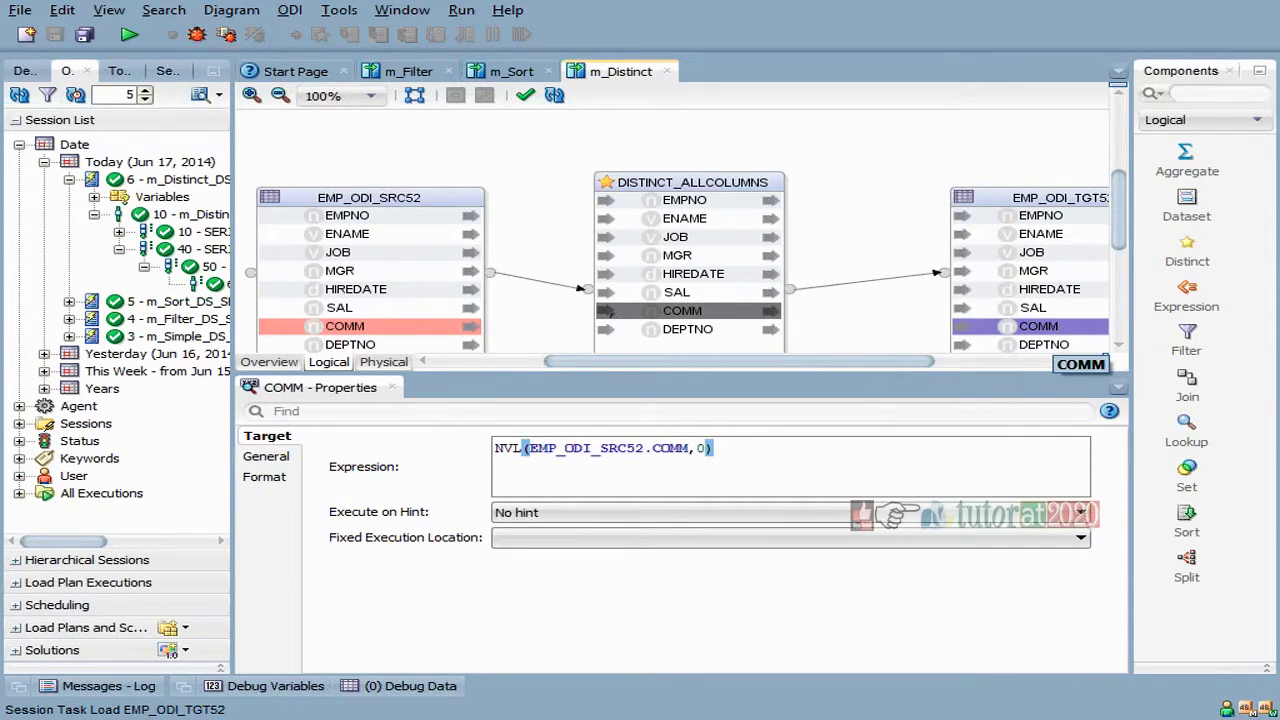
click(1040, 326)
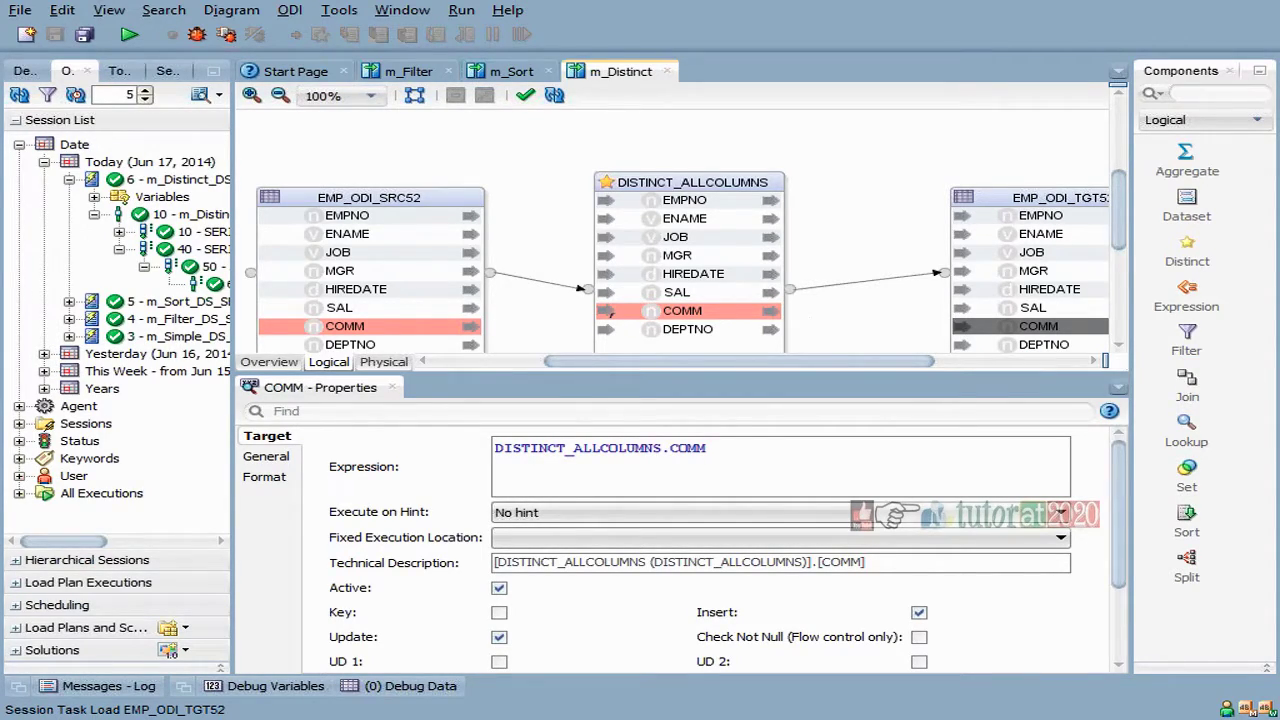
drag(1000, 197, 944, 177)
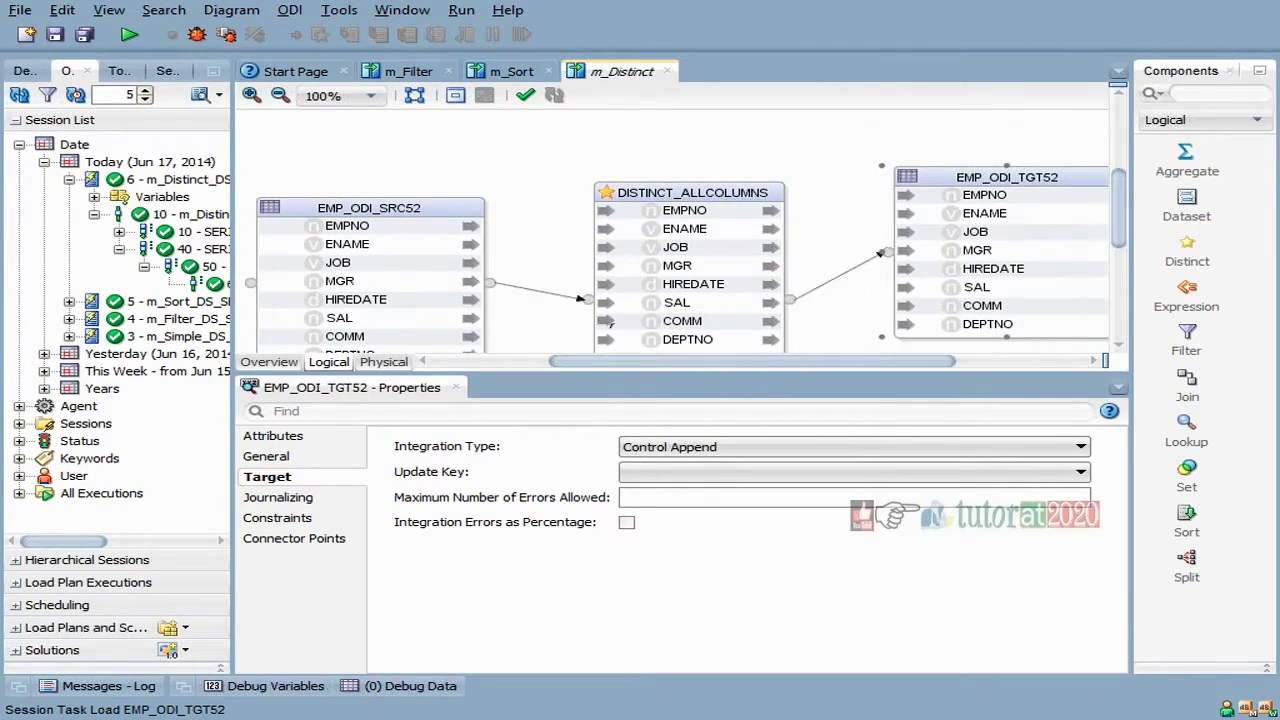
Step: Examine the mapping expression of COMM in EMP_ODI_TGT52 and compare it with the COMM expression in DISTINCT_ALLCOLUMNS
click(1005, 306)
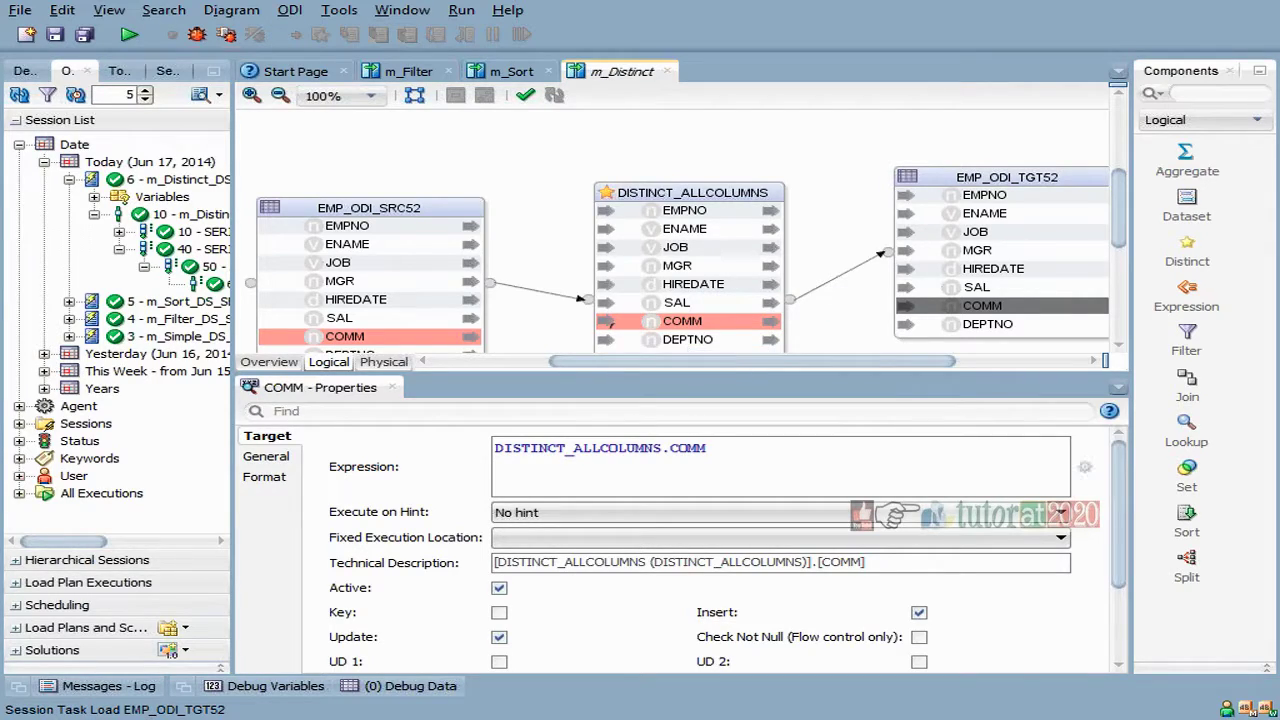
drag(494, 448, 708, 448)
click(708, 448)
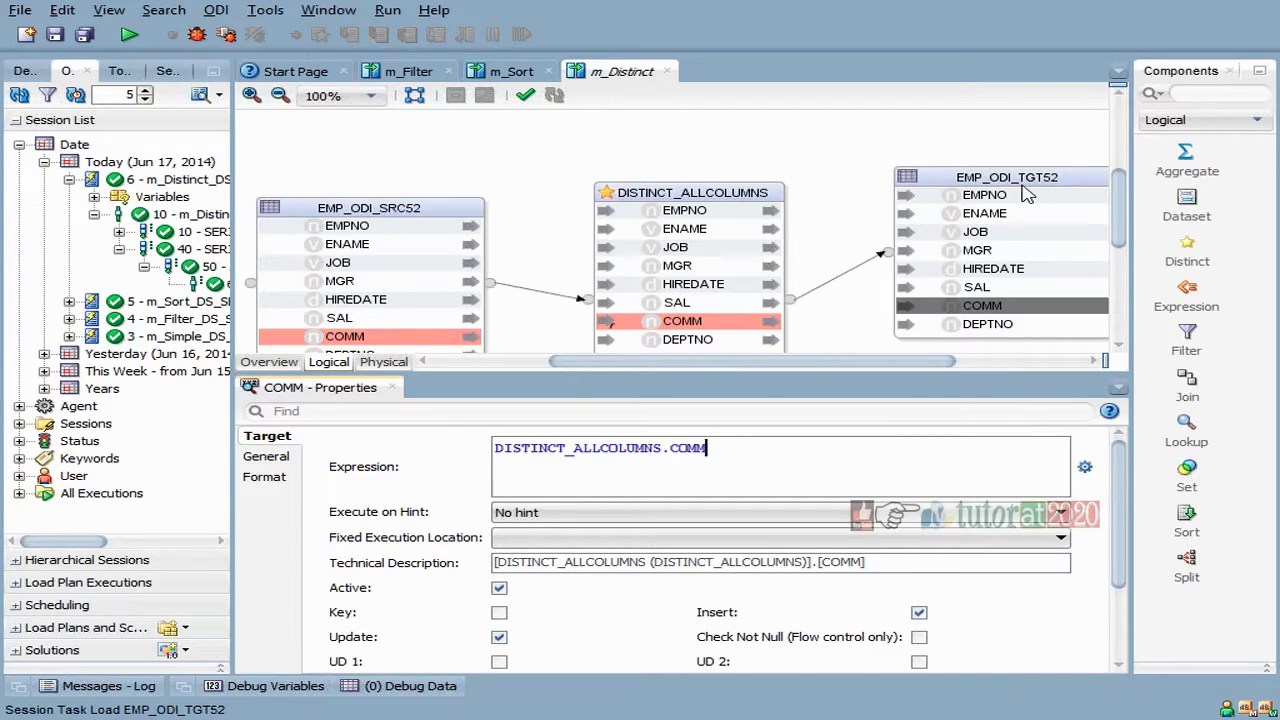
drag(975, 231, 888, 253)
key(ctrl+shift+Left)
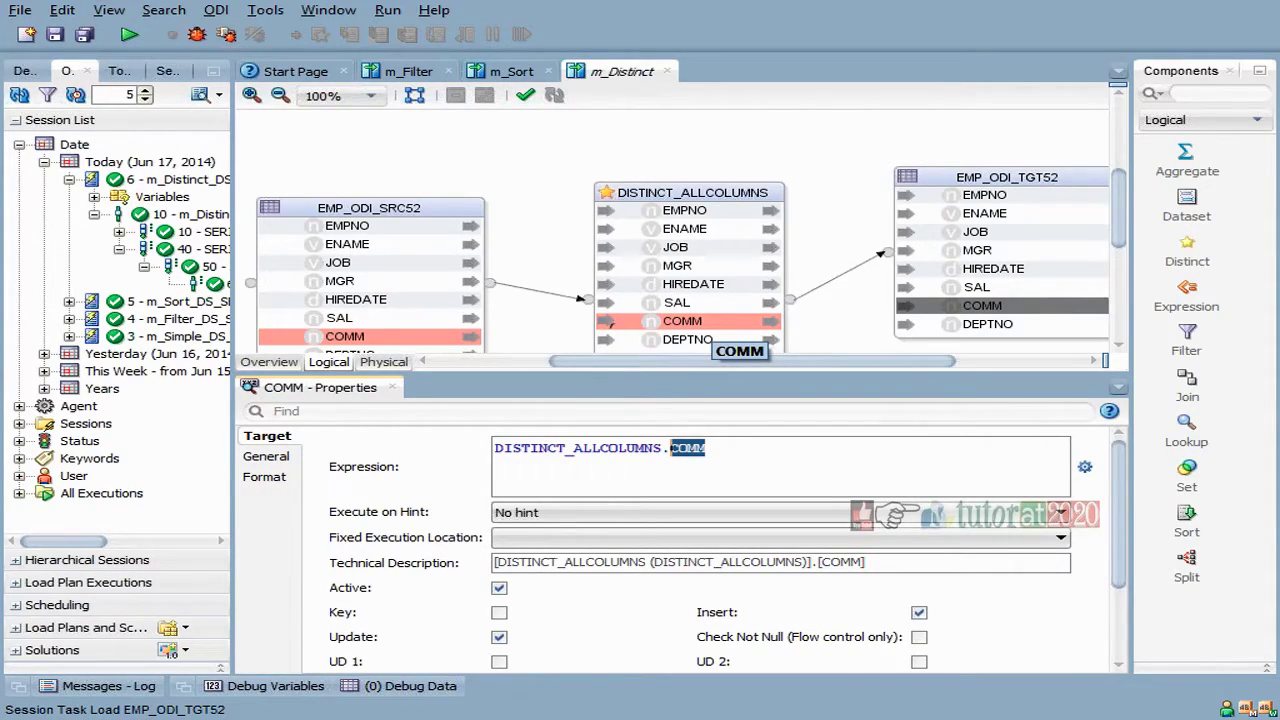
click(688, 328)
click(982, 305)
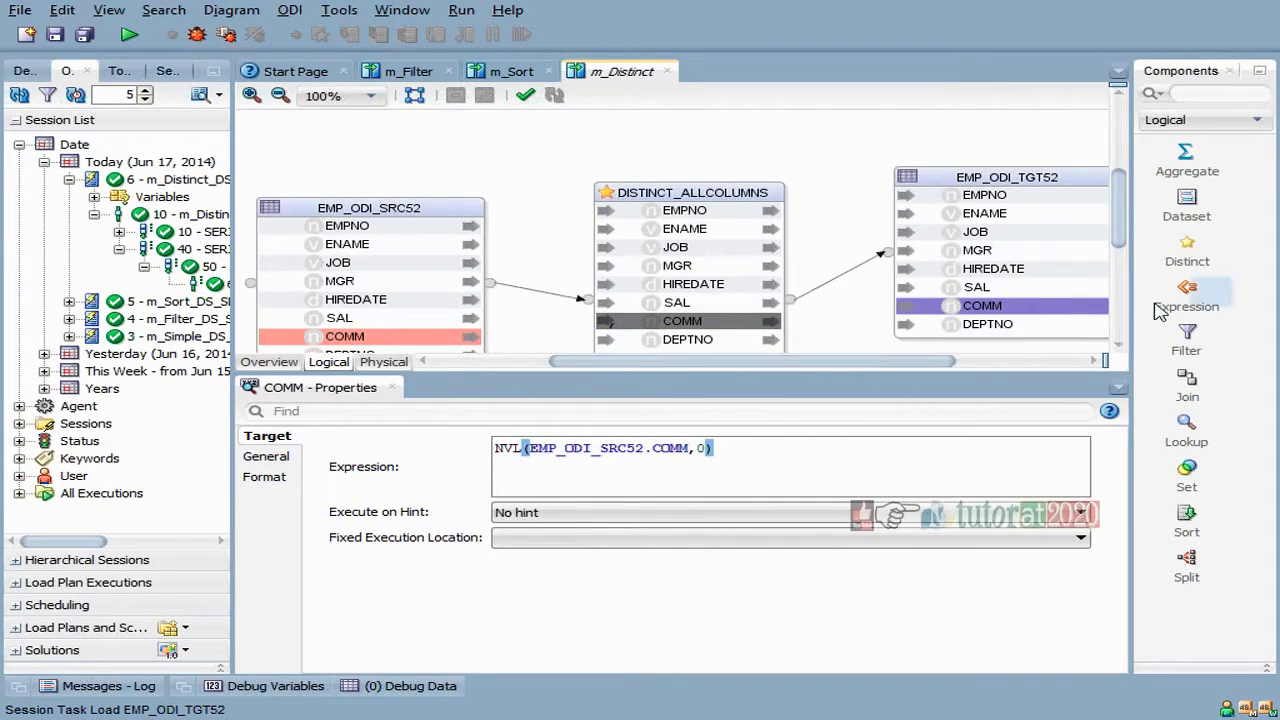
Step: Check the target expressions of SAL and COMM in EMP_ODI_TGT52, and return to the COMM expression in DISTINCT_ALLCOLUMNS
click(976, 287)
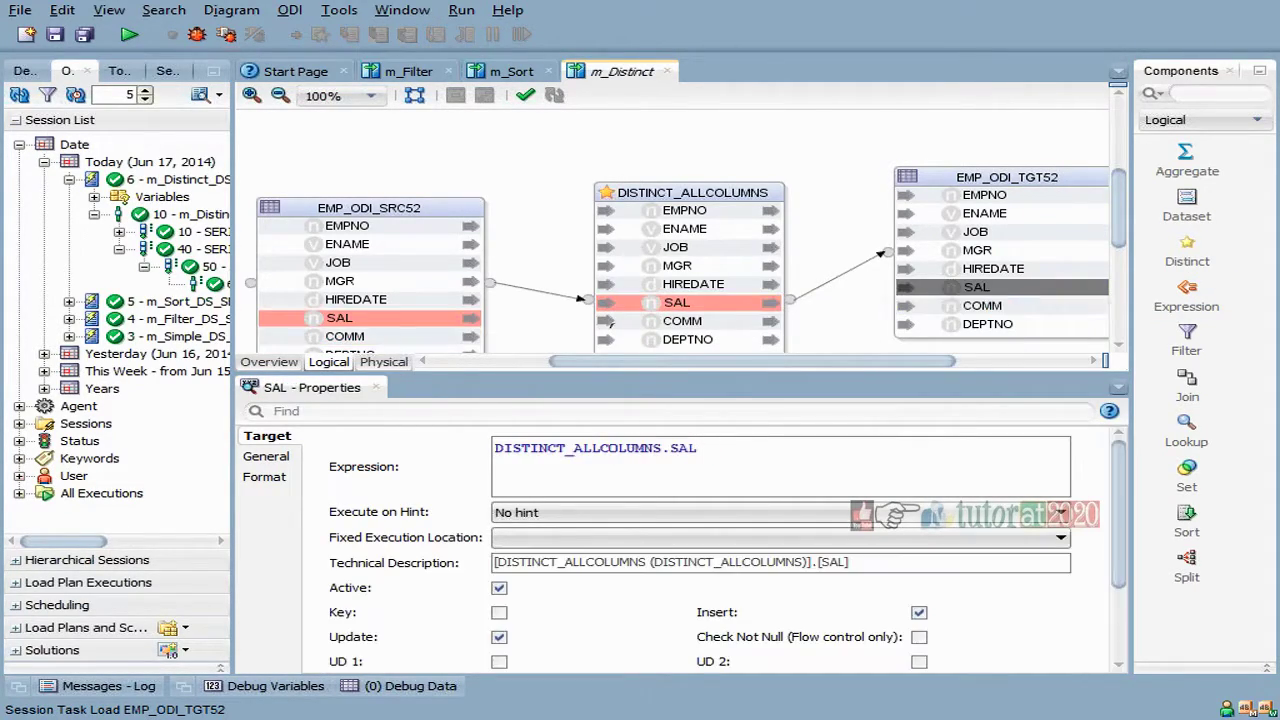
click(982, 305)
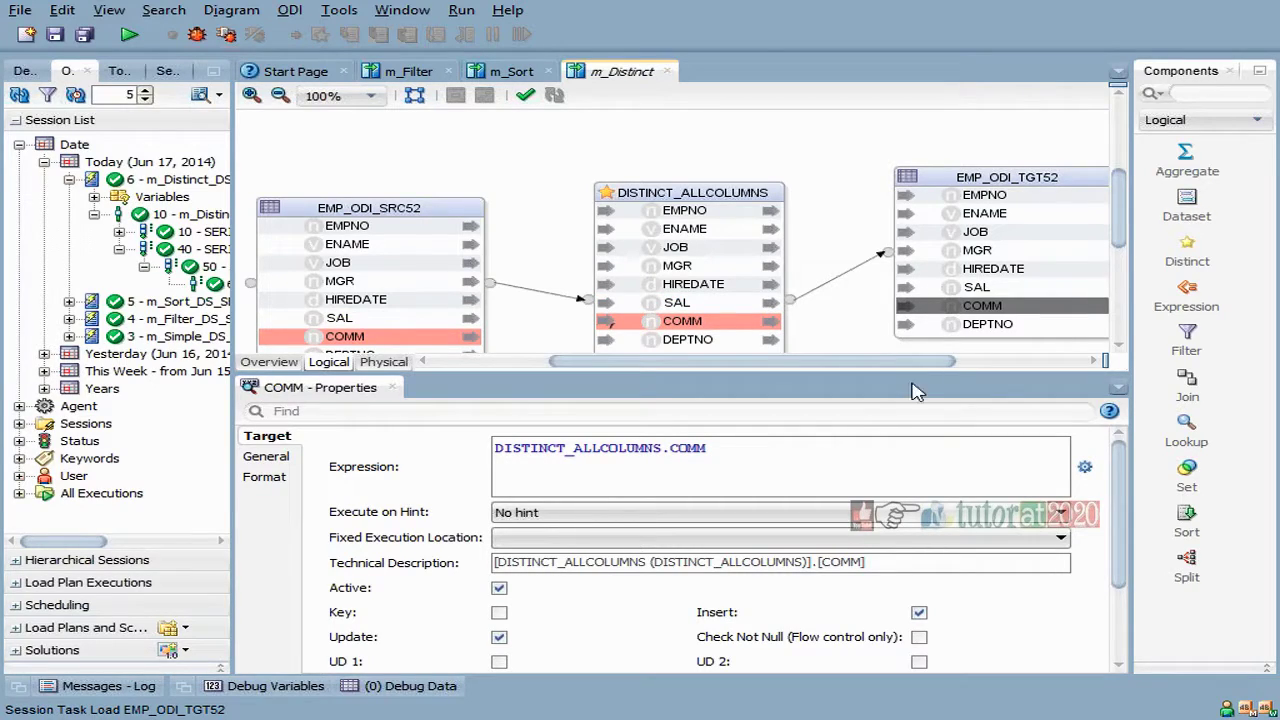
click(610, 322)
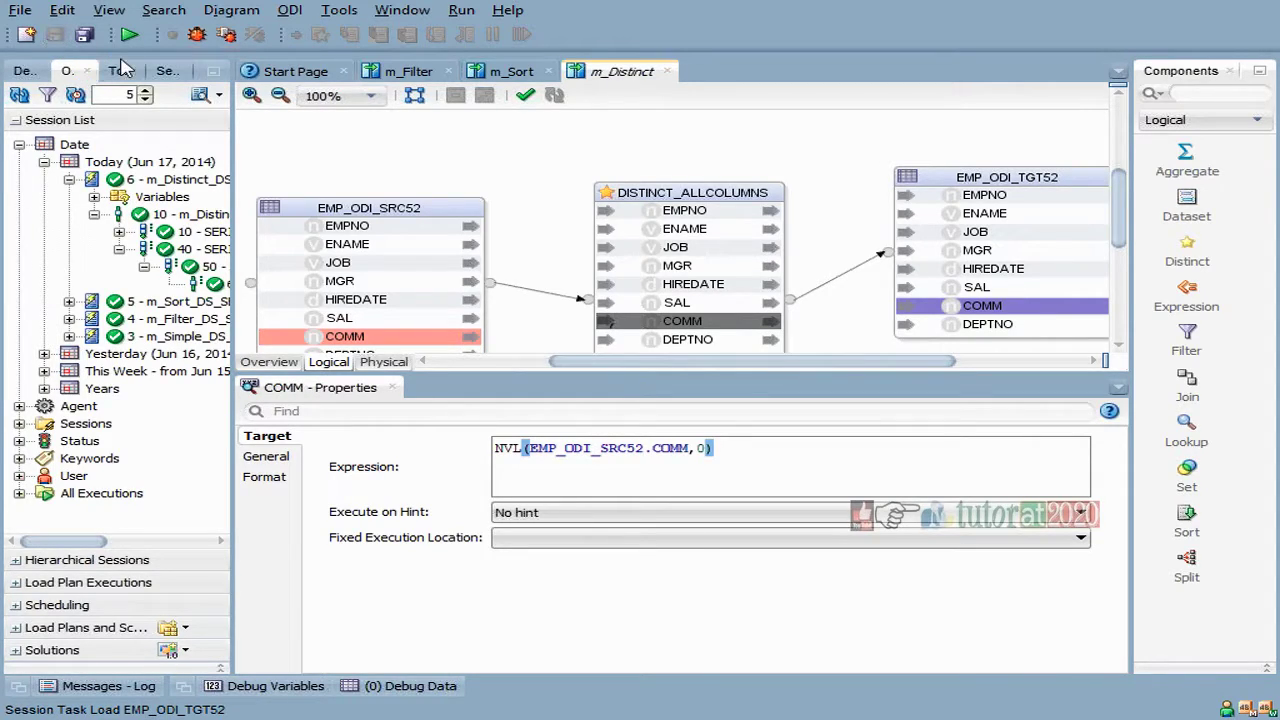
Step: Widen the session list area and close the m_Sort and m_Filter mappings, leaving m_Distinct open
drag(232, 178, 366, 178)
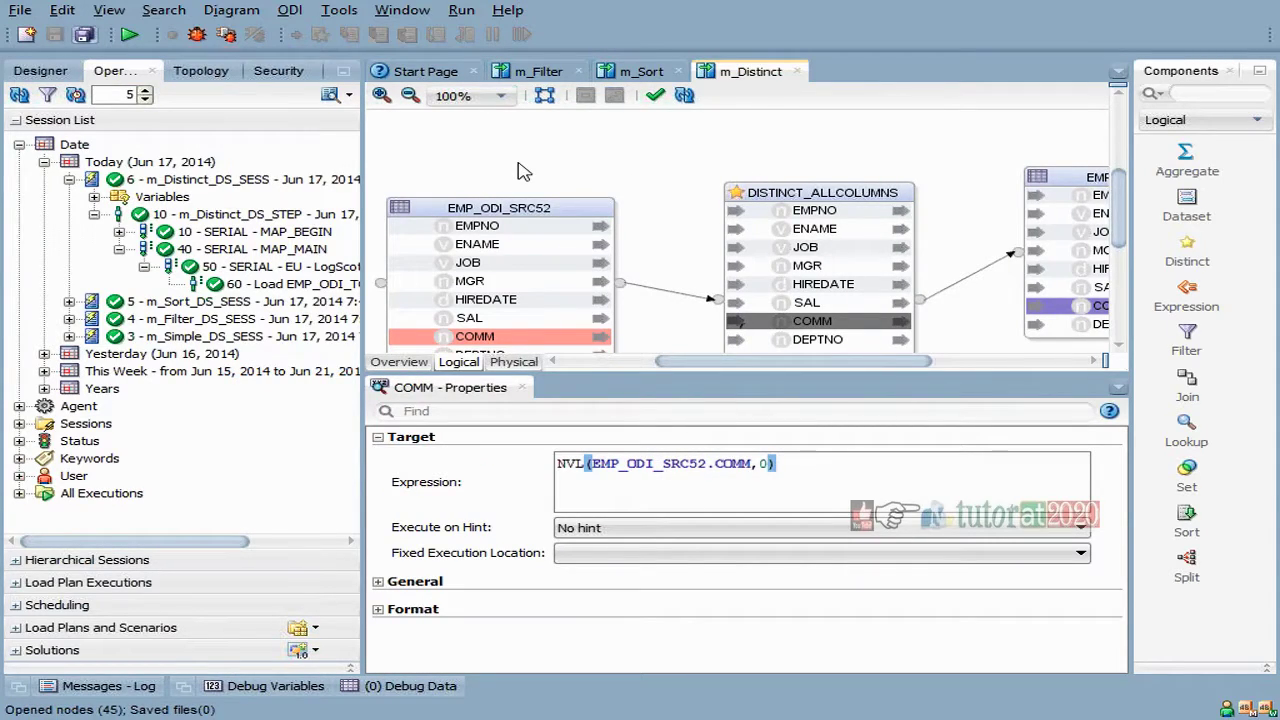
click(643, 72)
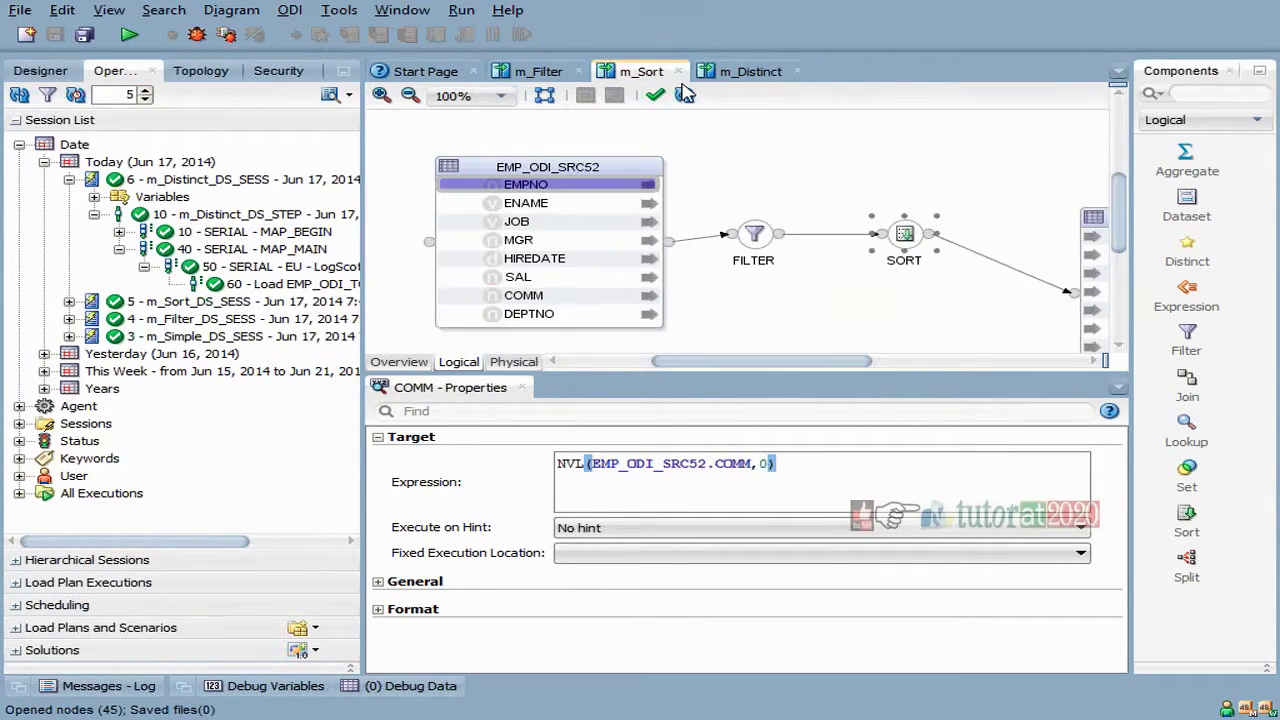
click(678, 71)
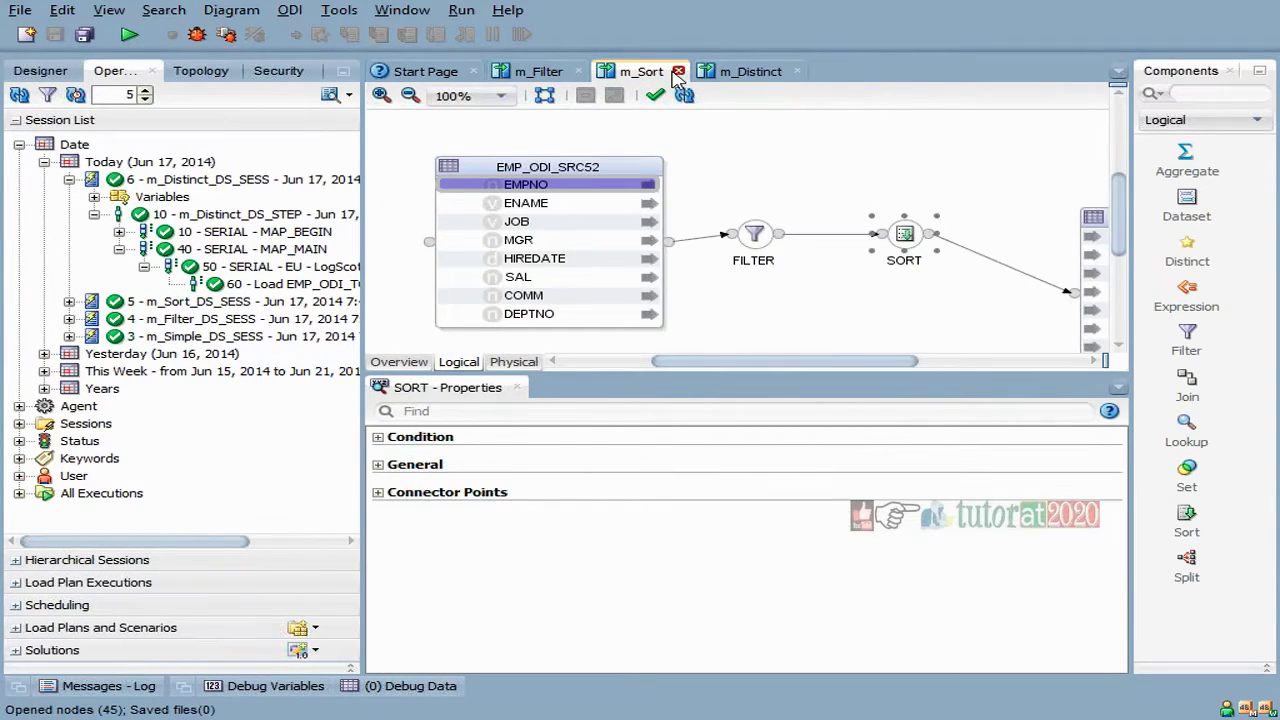
click(540, 80)
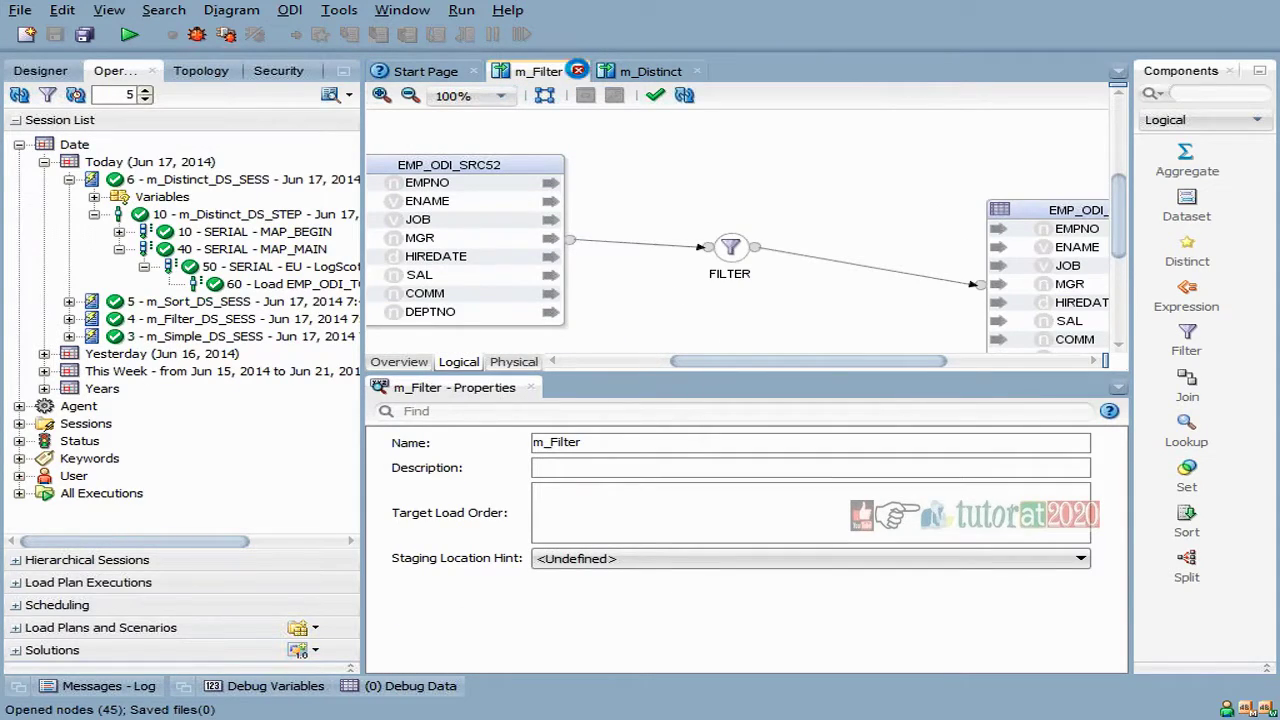
click(578, 71)
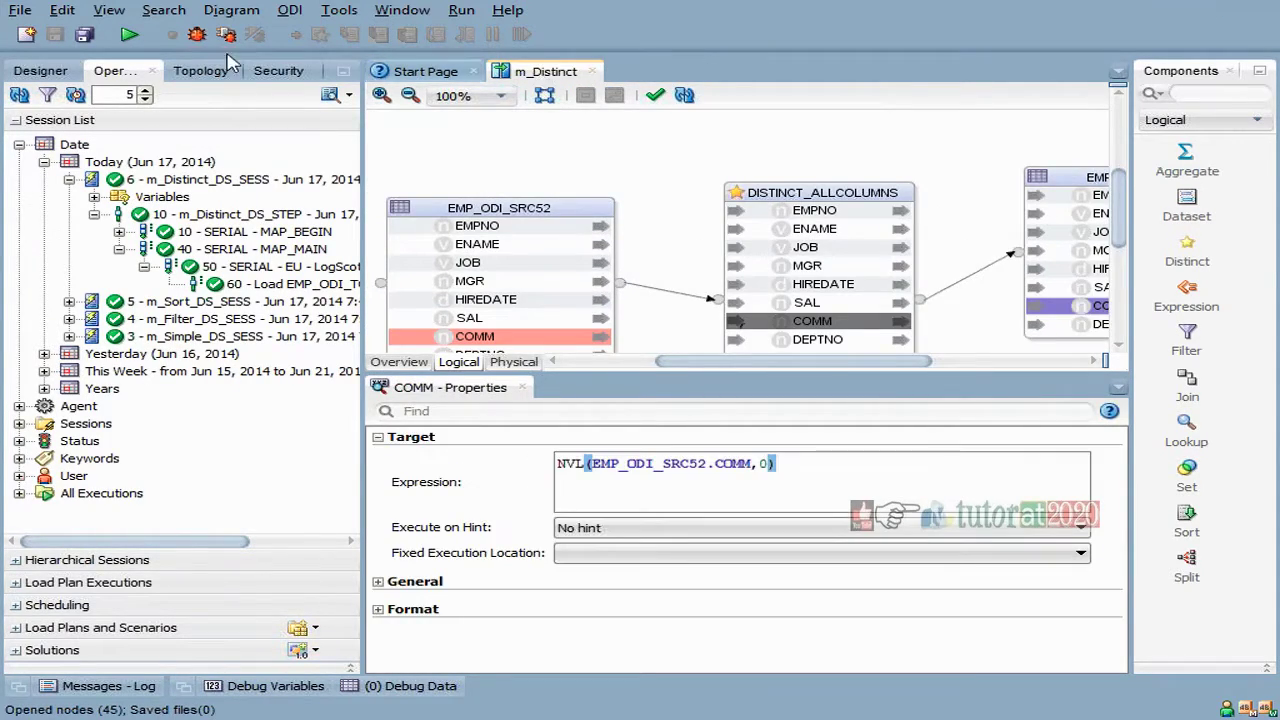
Step: Run the m_Distinct mapping in the Global context with deployment m_Distinct_DS, Local (No Agent) and log level 5
click(129, 35)
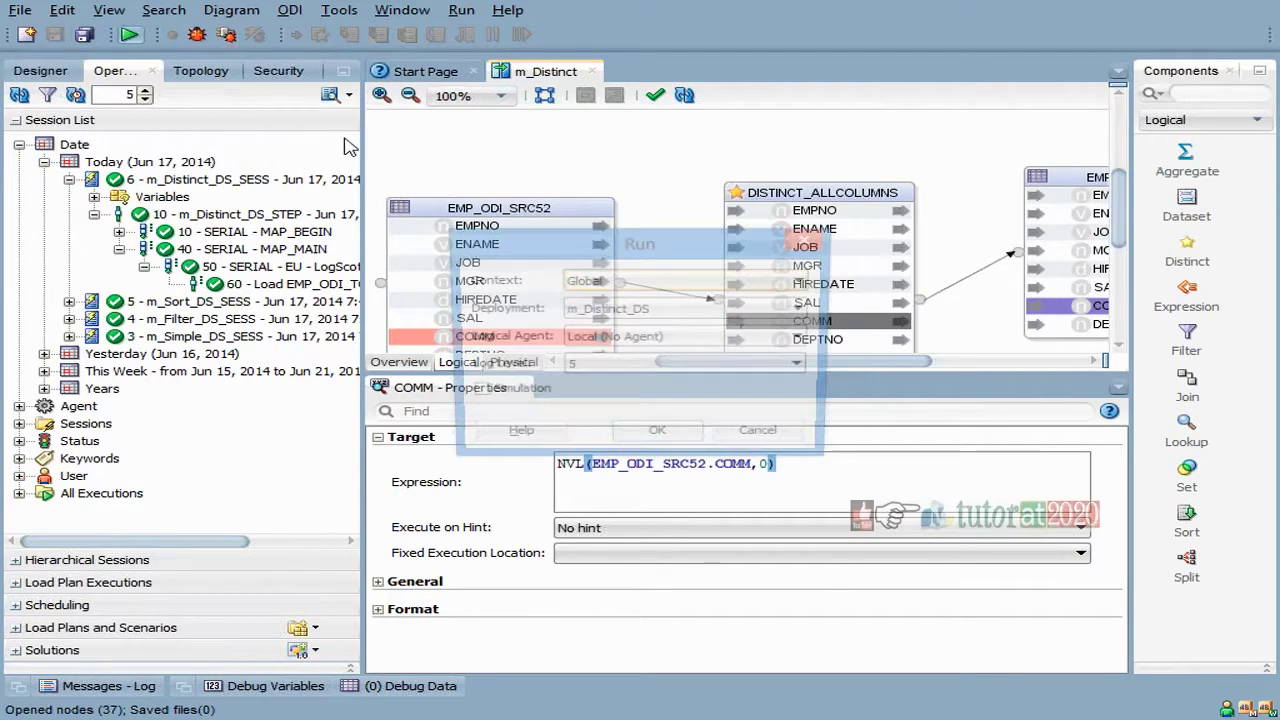
click(668, 437)
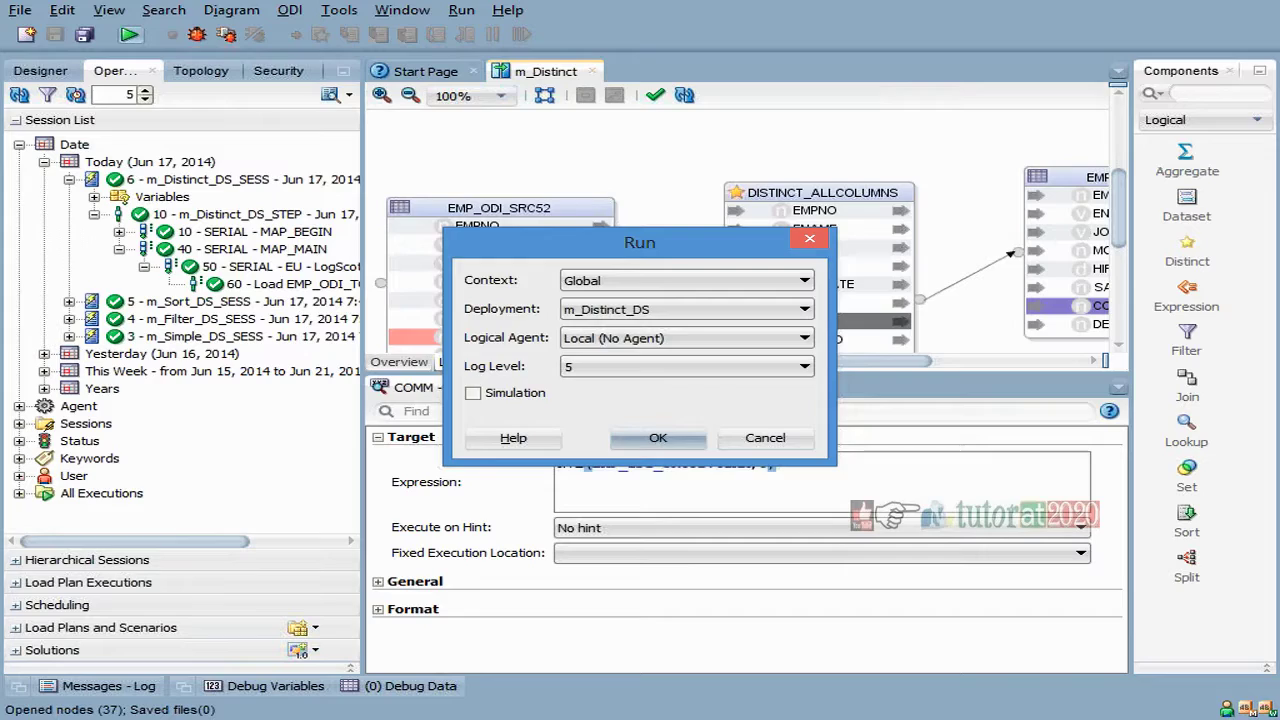
click(834, 390)
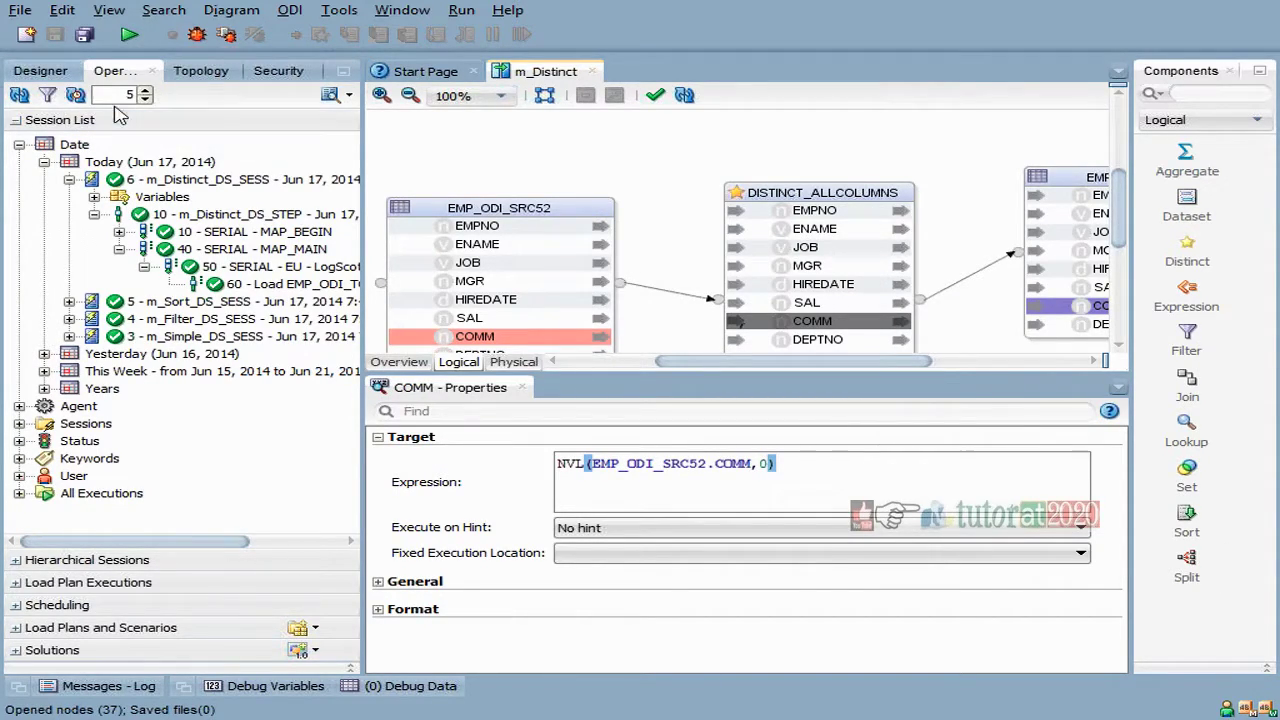
Step: Refresh the session list, expand the newest m_Distinct_DS_SESS down to MAP_MAIN, and open its Load EMP_ODI_TGT52 task
click(19, 95)
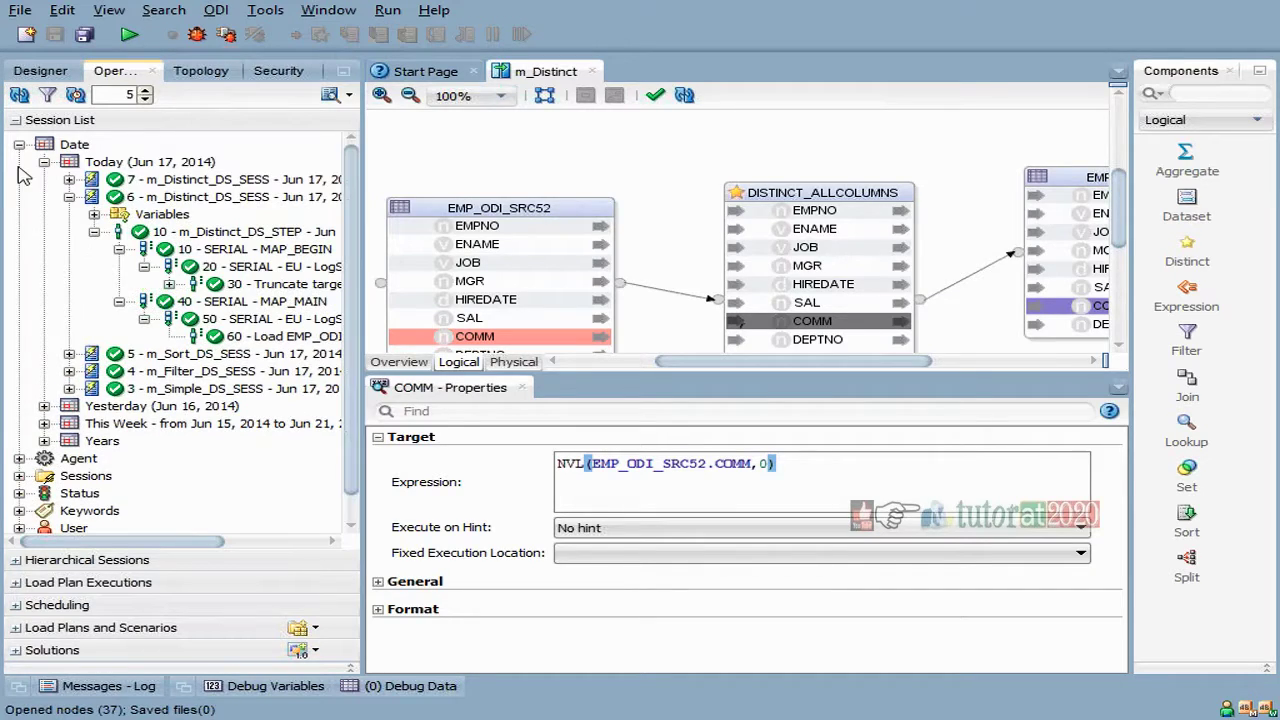
click(68, 179)
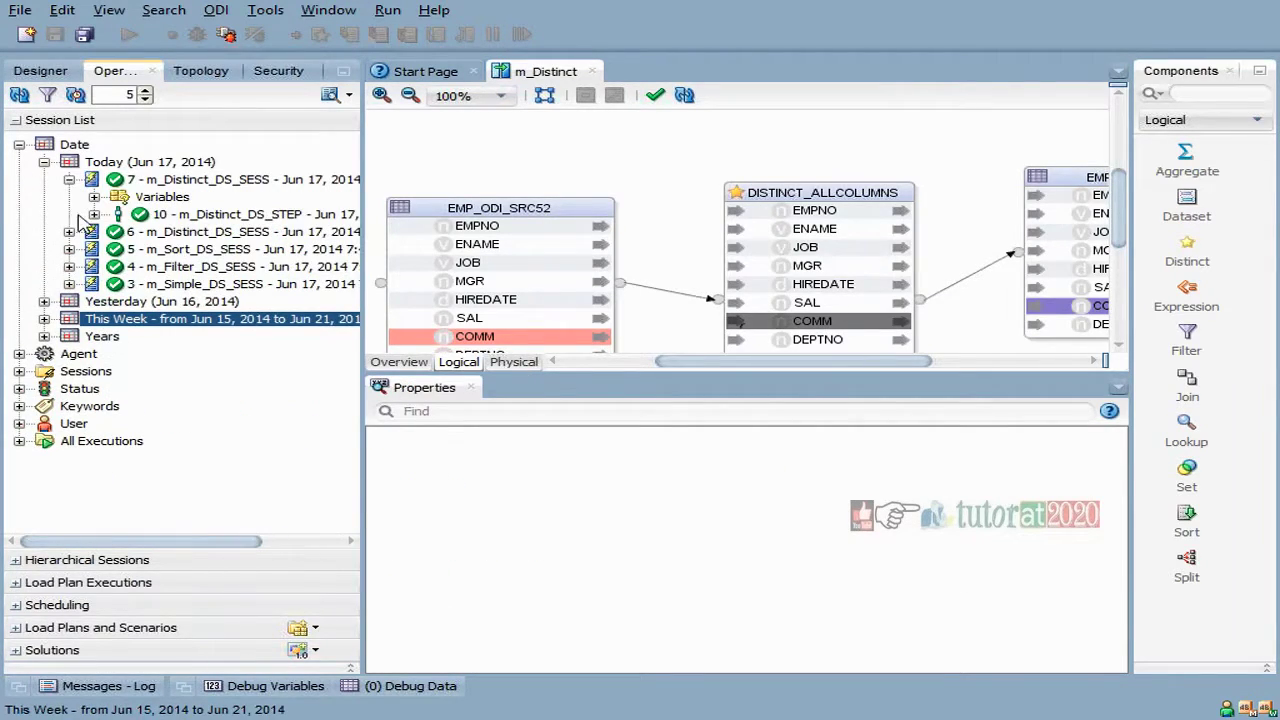
click(94, 214)
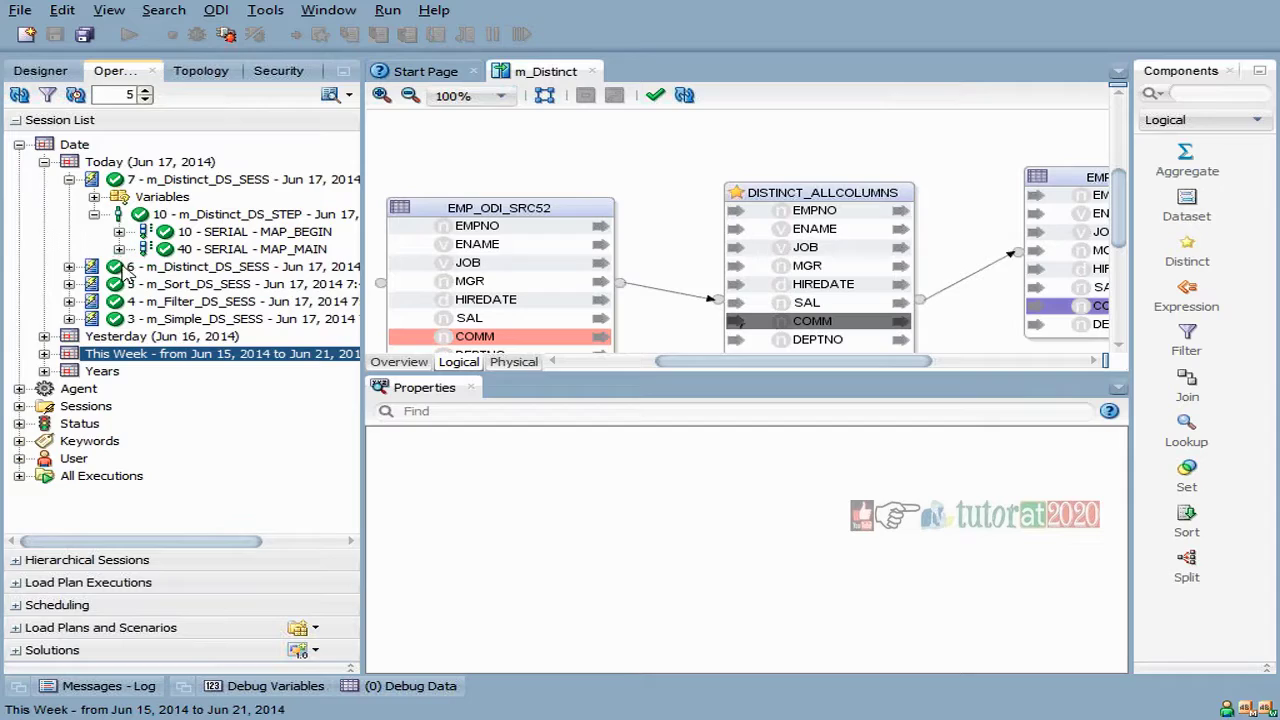
click(119, 249)
double_click(290, 284)
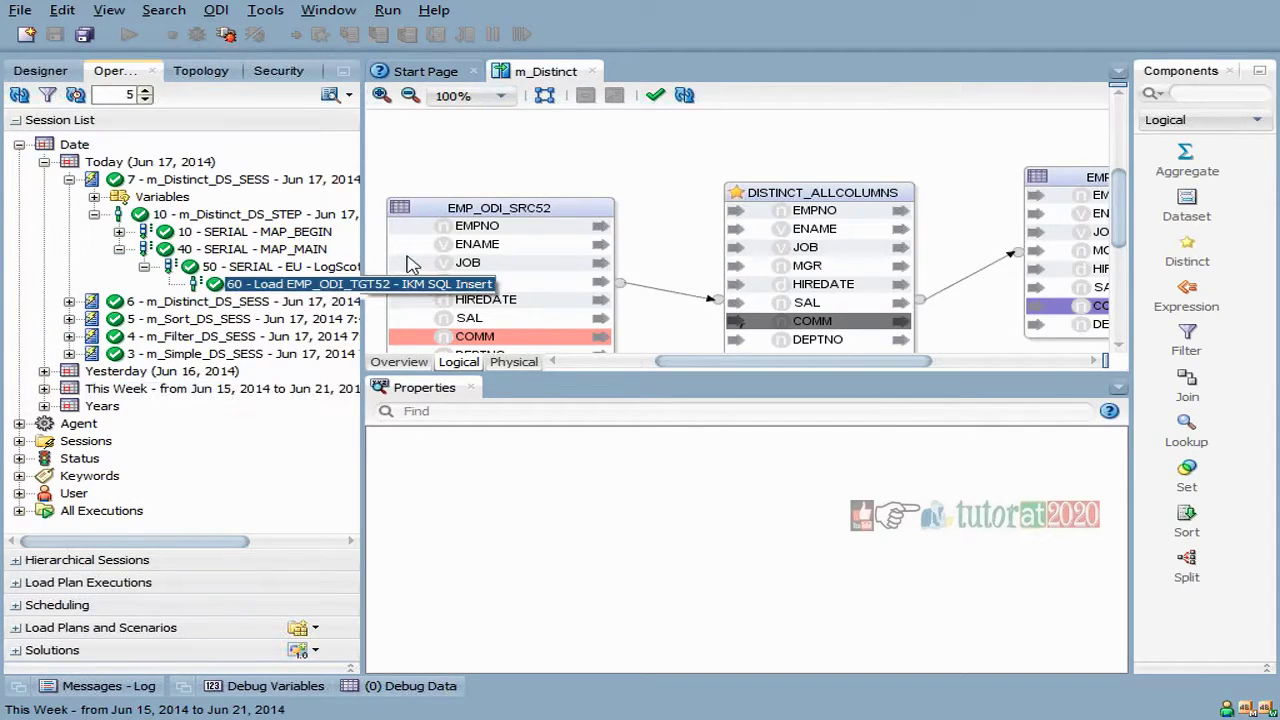
drag(195, 249, 196, 249)
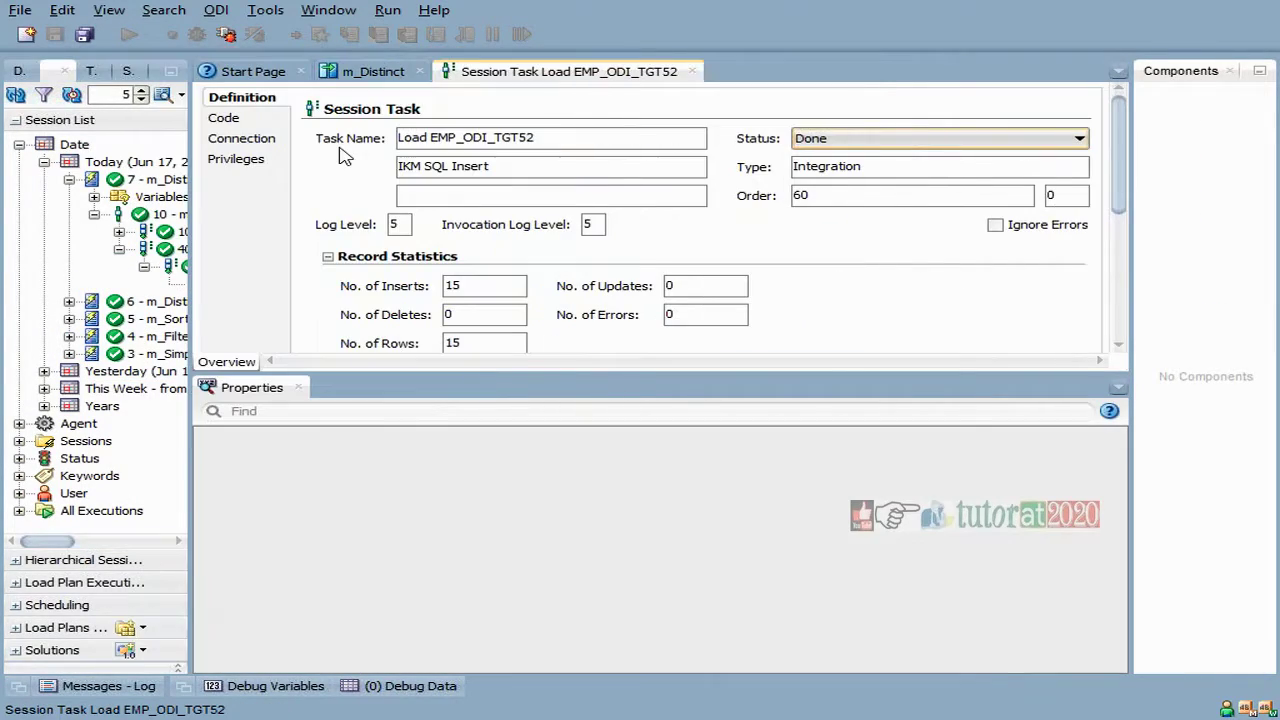
Step: Show the task's executed code in an enlarged view and examine the DISTINCT subquery's columns, including the NVL expression on COMM
click(250, 121)
drag(558, 390, 606, 578)
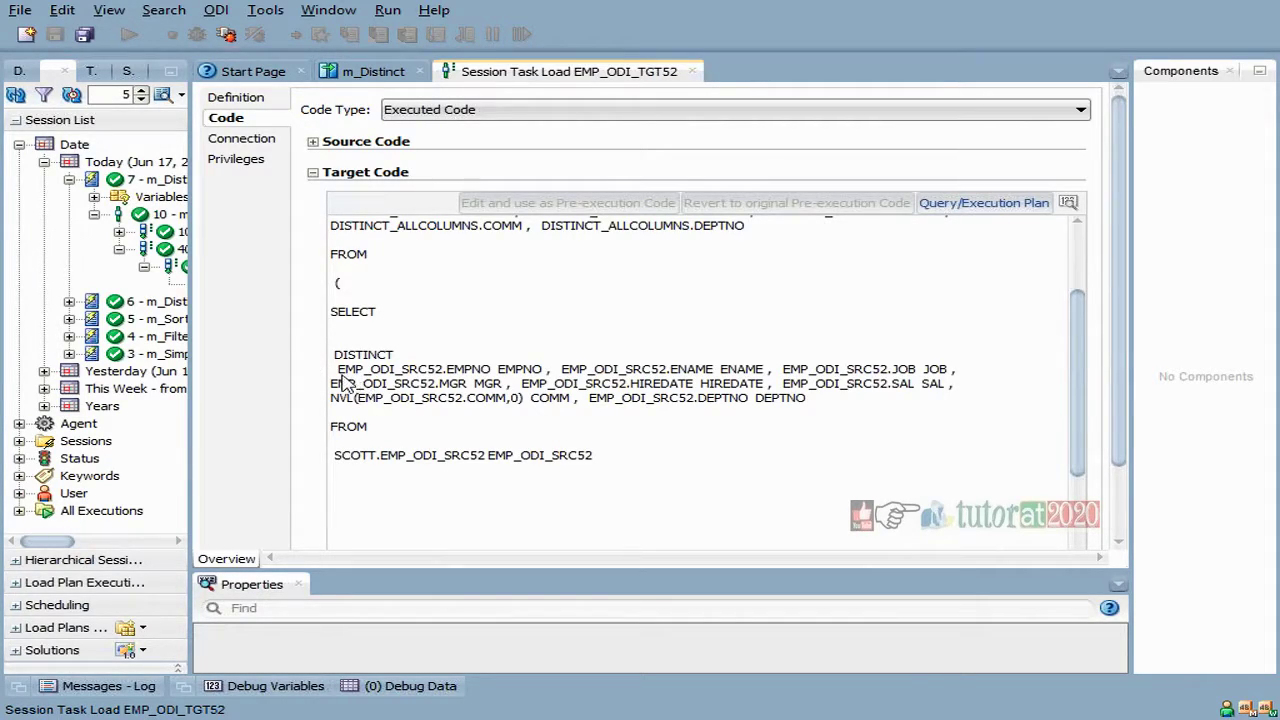
double_click(400, 372)
drag(515, 377, 734, 370)
click(971, 366)
drag(358, 400, 522, 406)
double_click(390, 358)
click(397, 361)
Step: Examine the INSERT INTO statement for EMP_ODI_TGT52 and its outer SELECT, close the session task, and return to the m_Distinct diagram
scroll(501, 376, up, 3)
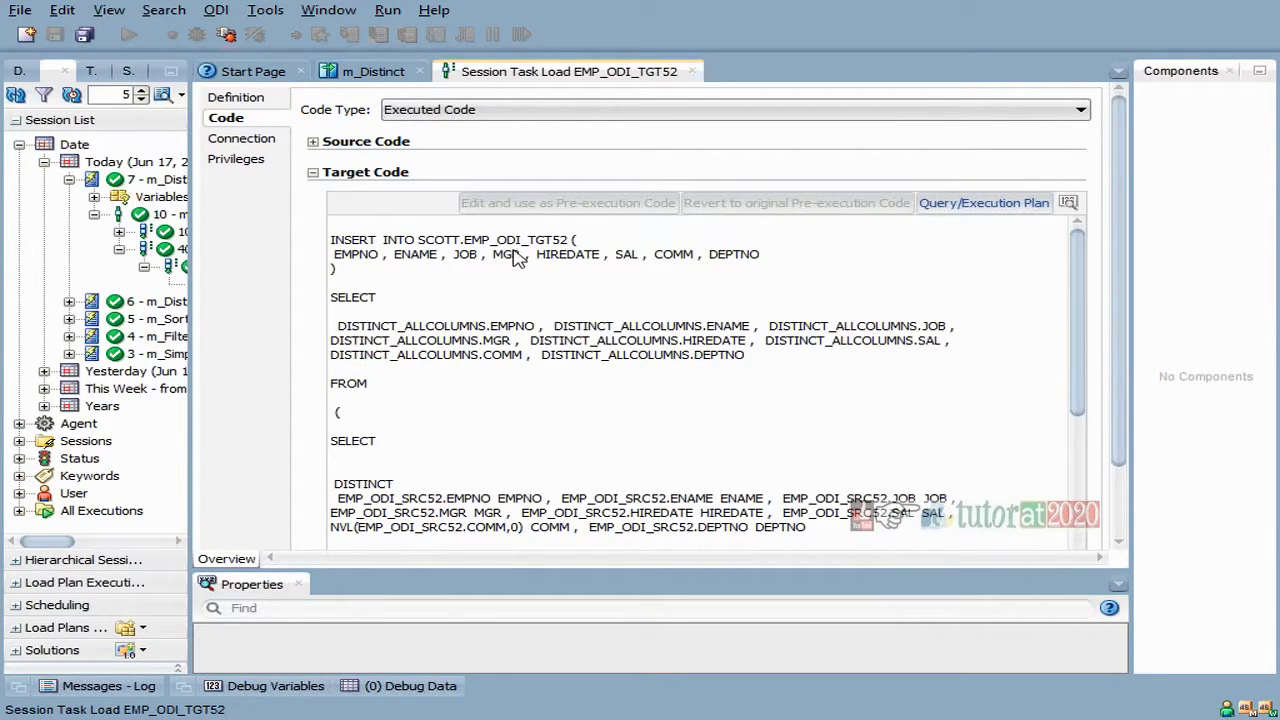
drag(463, 241, 525, 268)
scroll(670, 230, down, 1)
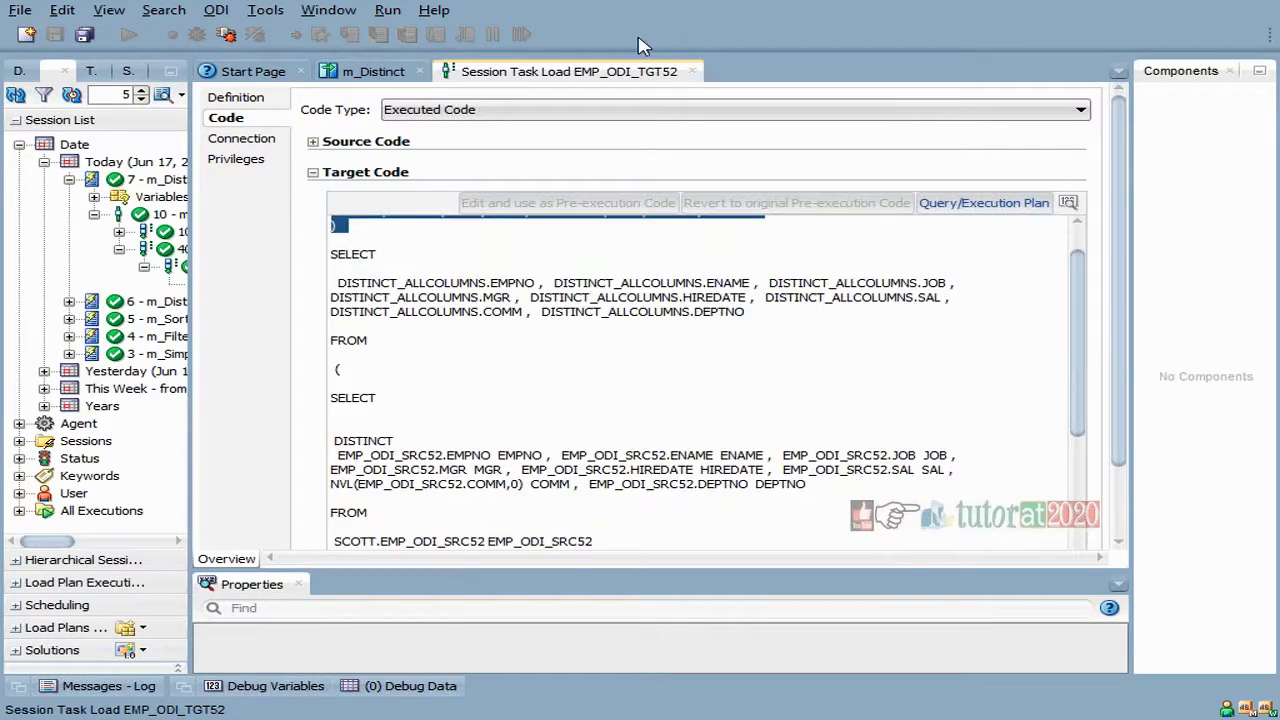
scroll(716, 254, up, 1)
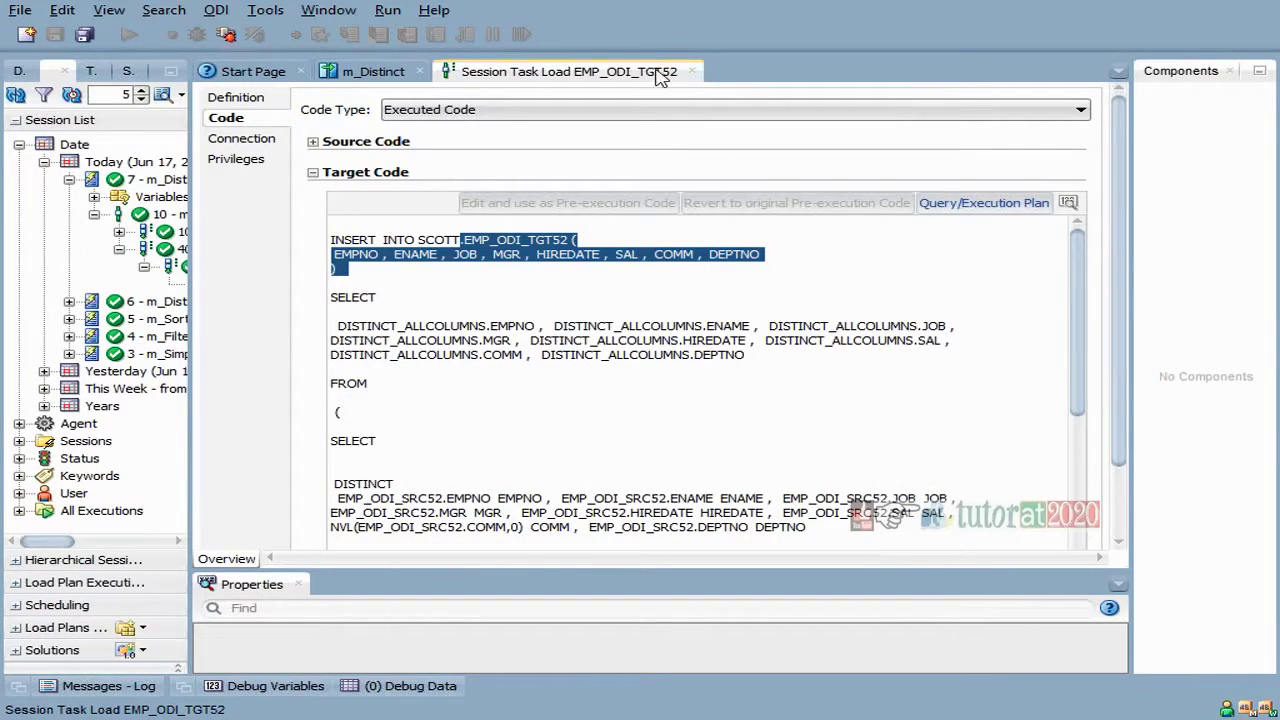
click(693, 71)
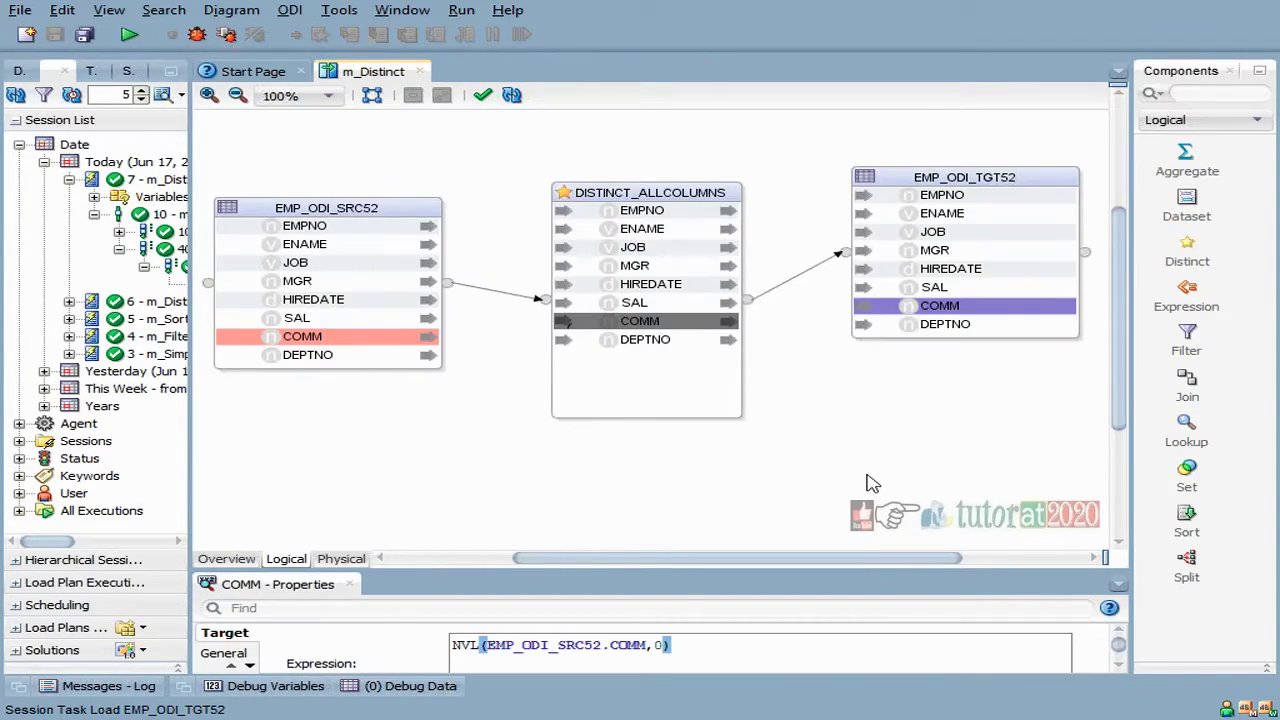
click(840, 478)
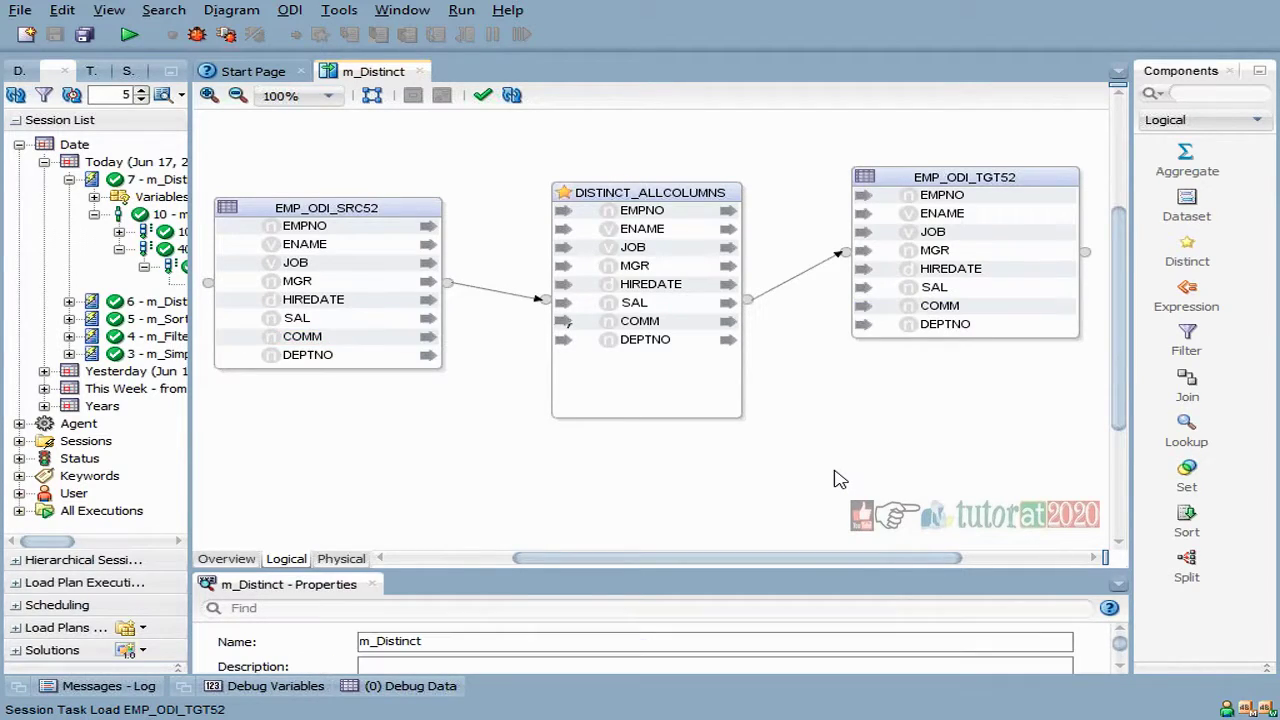